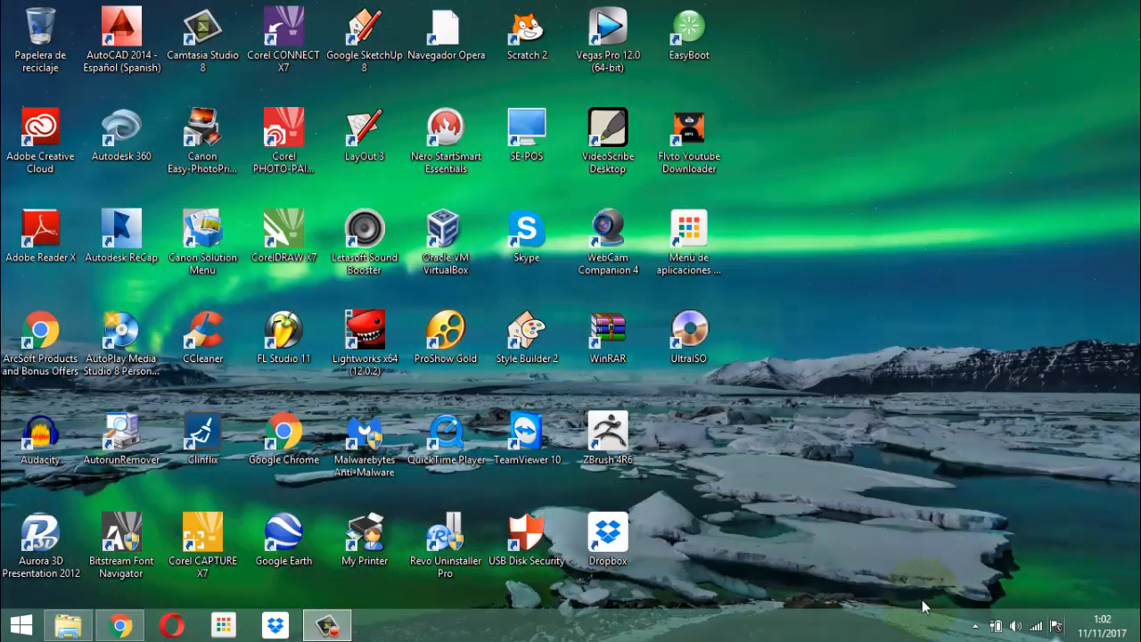
# Open the Negocios Efectivos database from the software Inmobiliaria folder and start the management login with INICIAR GESTION.
pyautogui.click(56, 628)
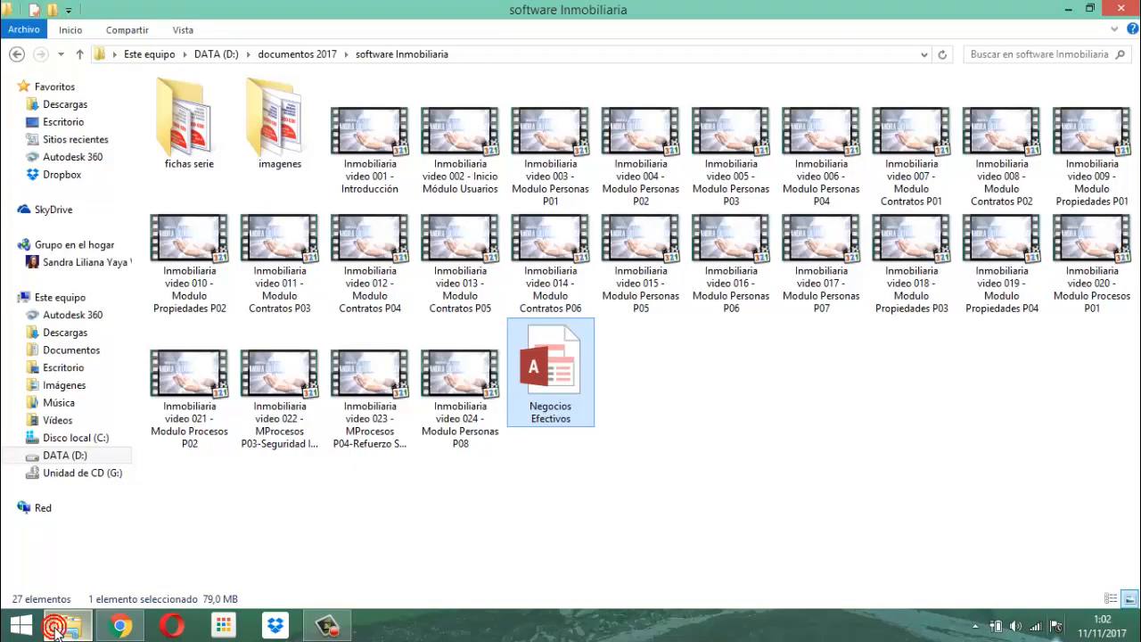
pyautogui.doubleClick(571, 389)
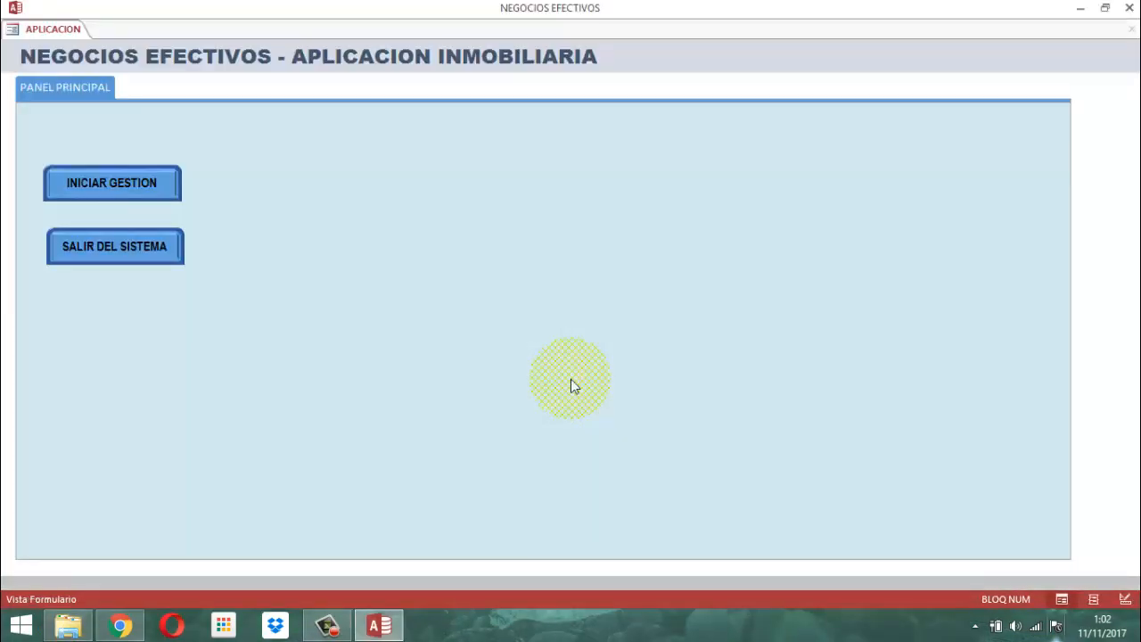
pyautogui.click(107, 196)
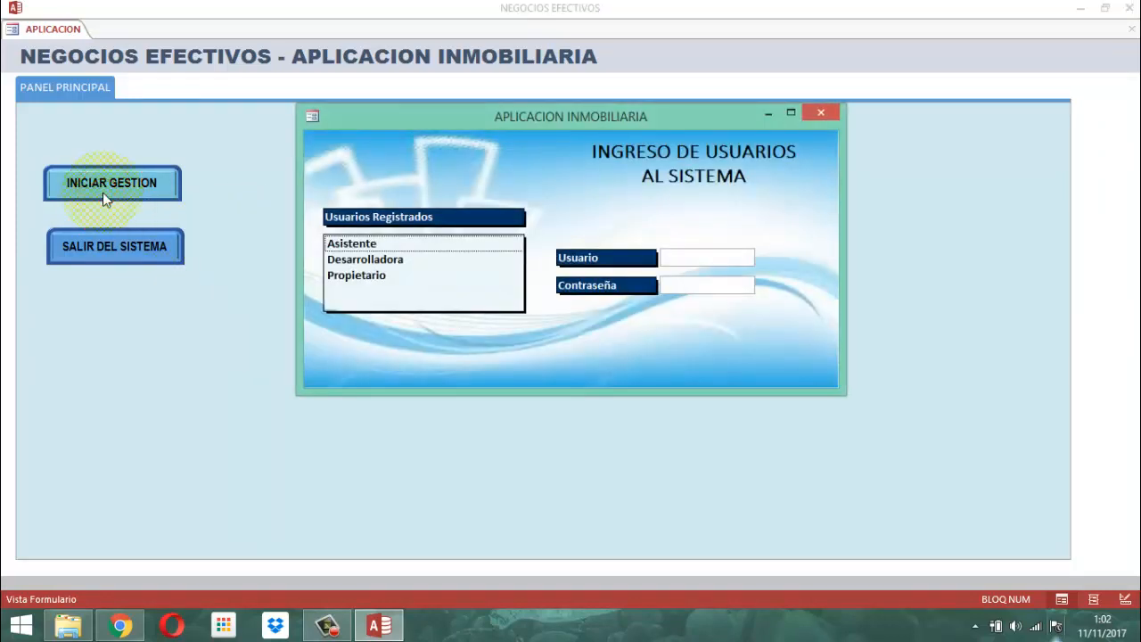
# Log in as the registered user Desarrolladora by entering the account password.
pyautogui.click(375, 261)
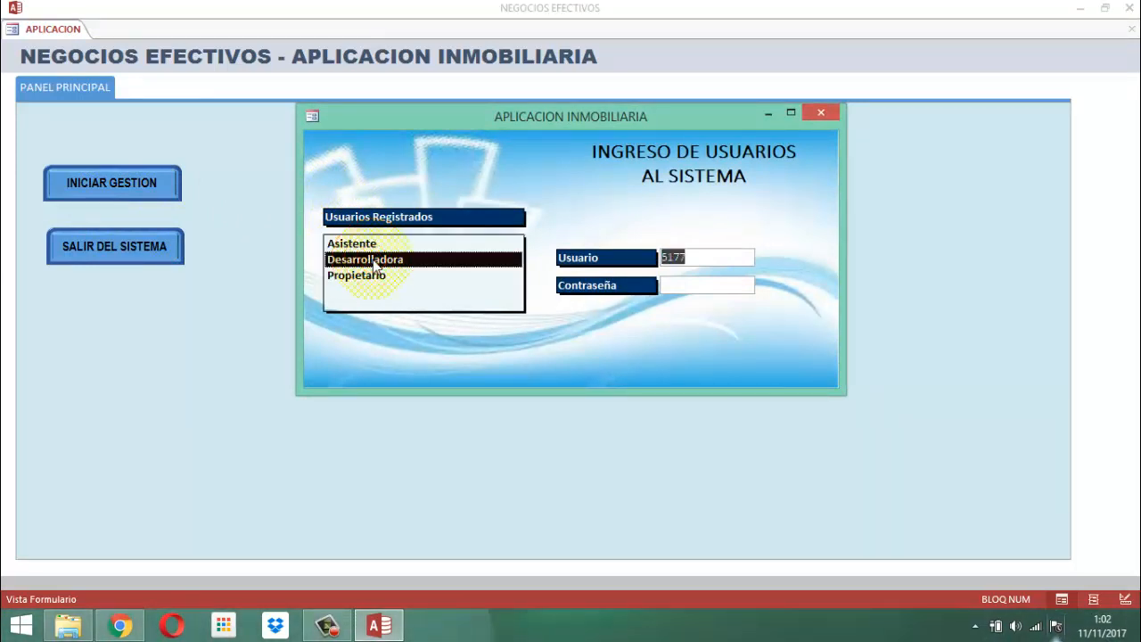
pyautogui.press('Tab')
pyautogui.write('****')
pyautogui.press('Return')
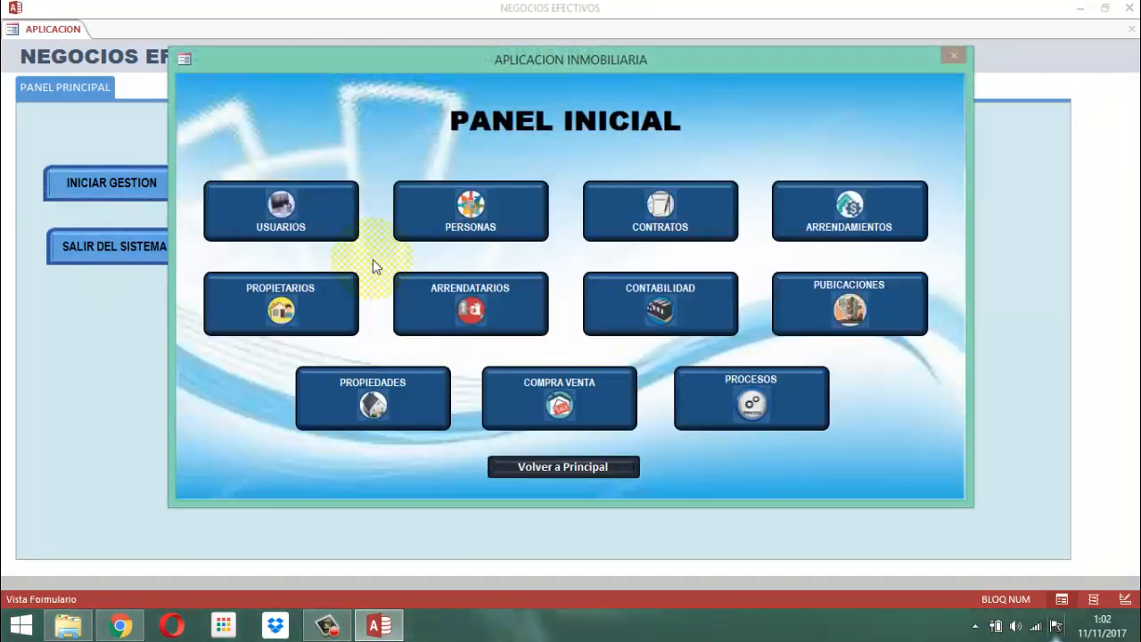
pyautogui.click(531, 57)
pyautogui.click(518, 62)
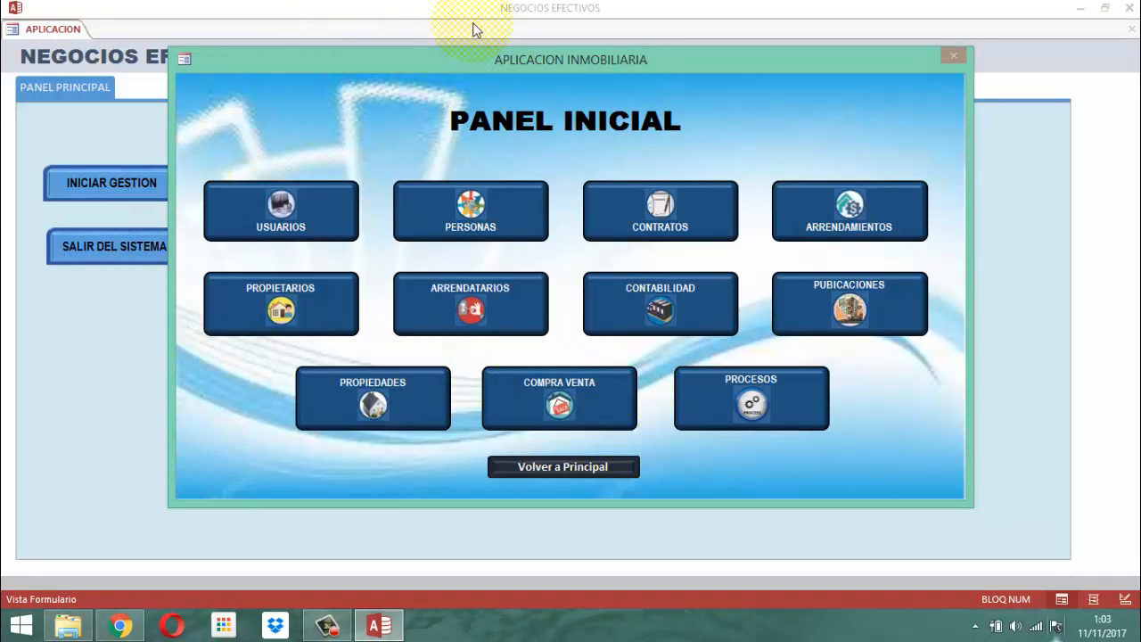
# View the PROCESOS module options and the PERSONAS module's ACTUALIZAR form for agents, closing each one.
pyautogui.click(781, 400)
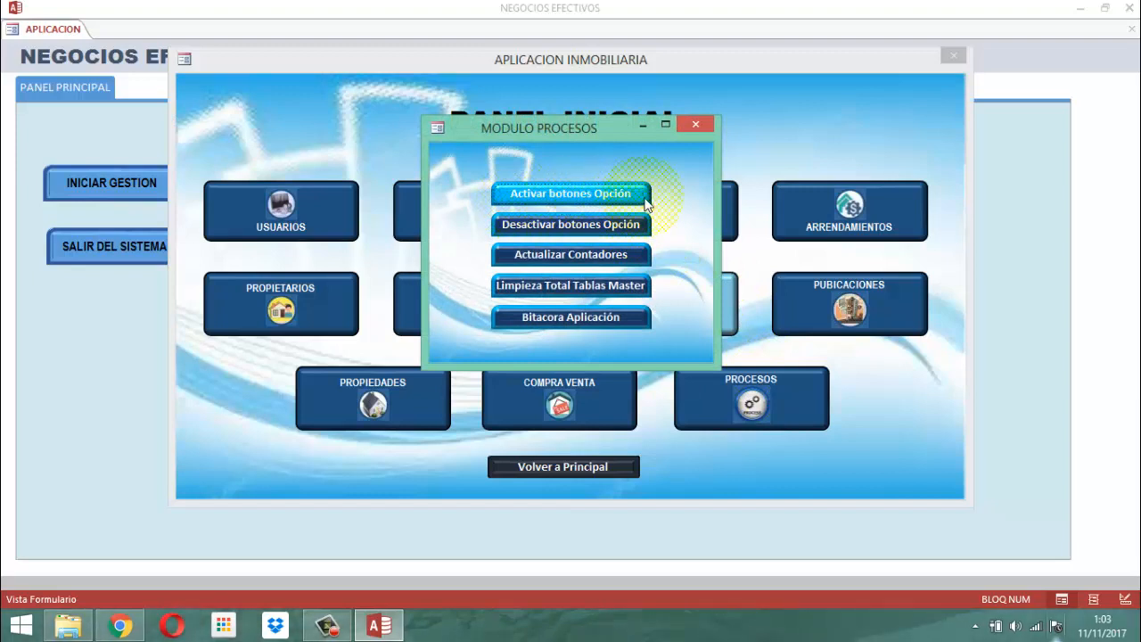
pyautogui.click(694, 127)
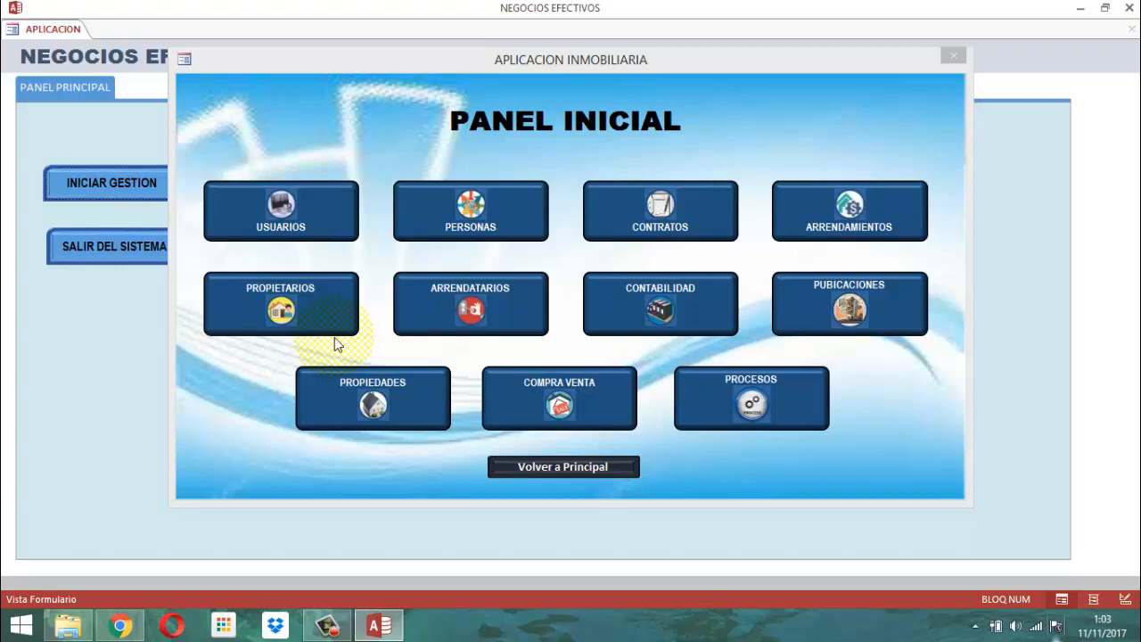
pyautogui.click(425, 212)
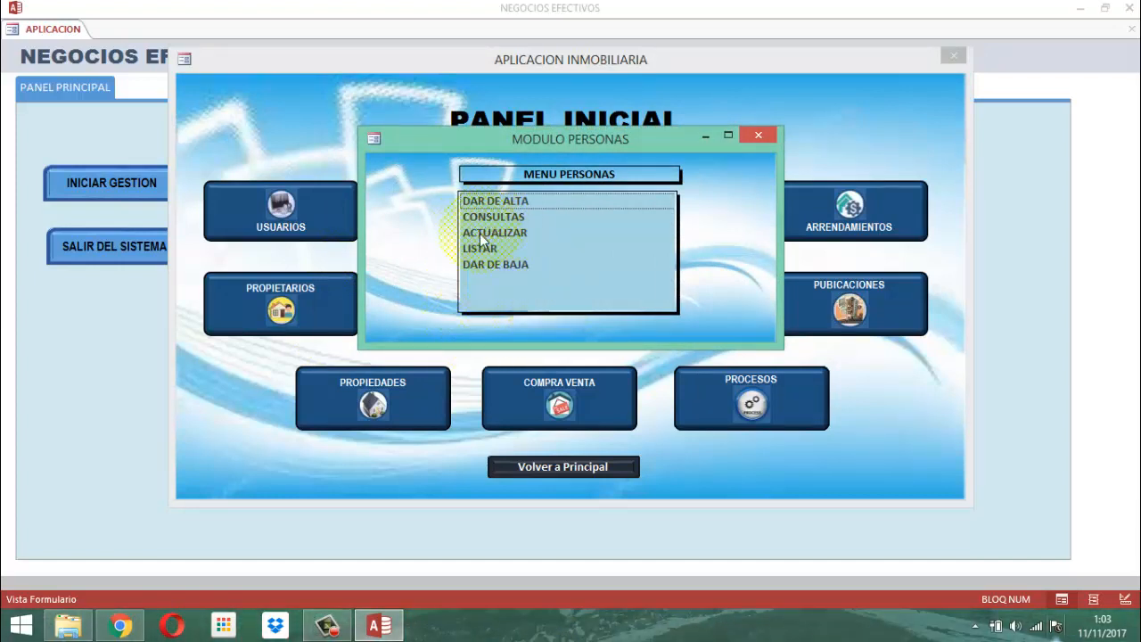
pyautogui.doubleClick(479, 234)
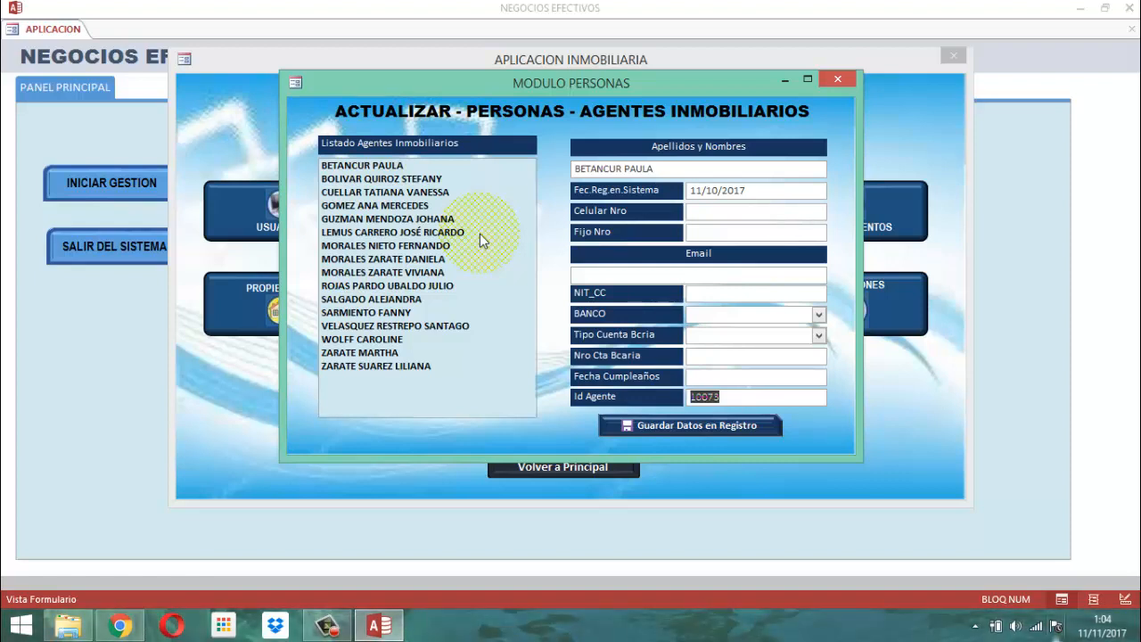
pyautogui.click(842, 80)
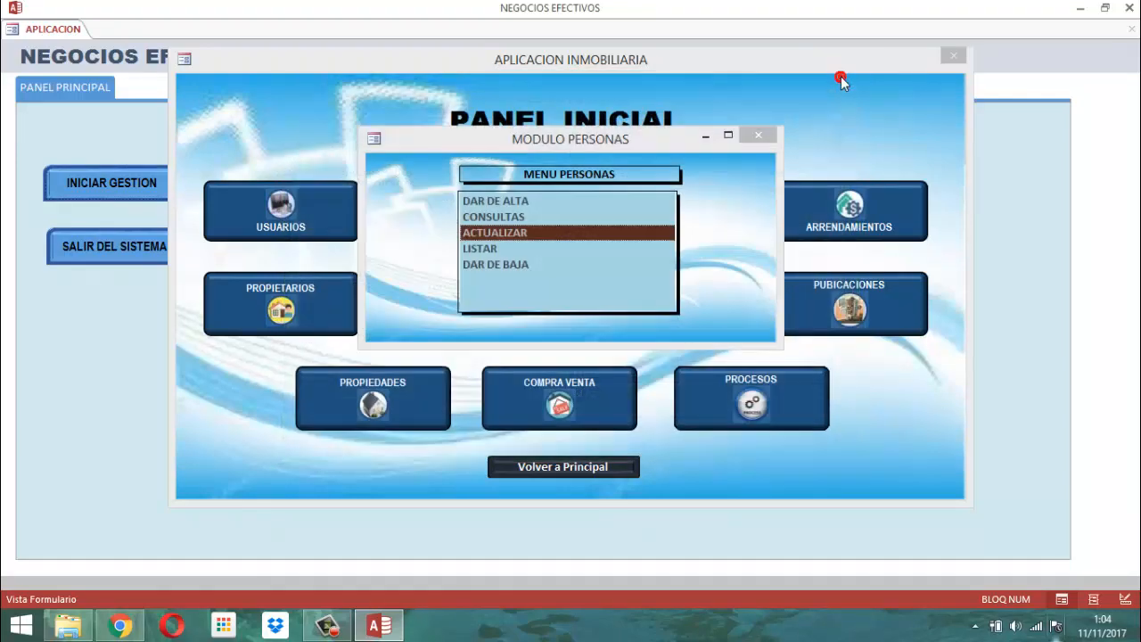
# Open the CONSULTAS form for real-estate agents and view its full listing, postponing the Malwarebytes installation, and close the listing.
pyautogui.click(482, 219)
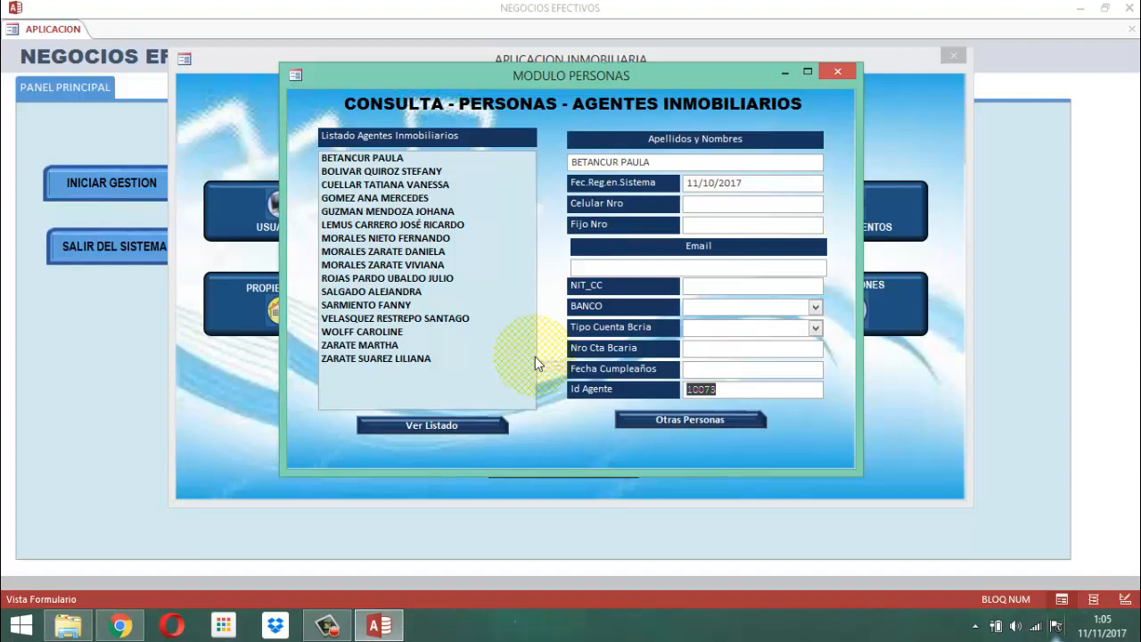
pyautogui.click(445, 423)
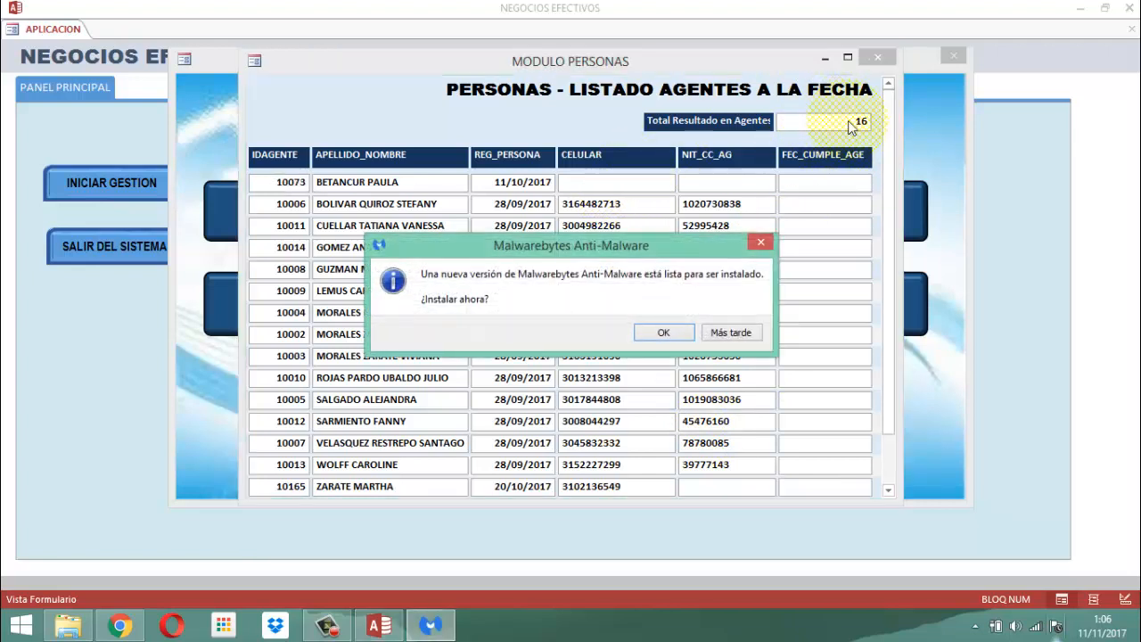
pyautogui.click(728, 336)
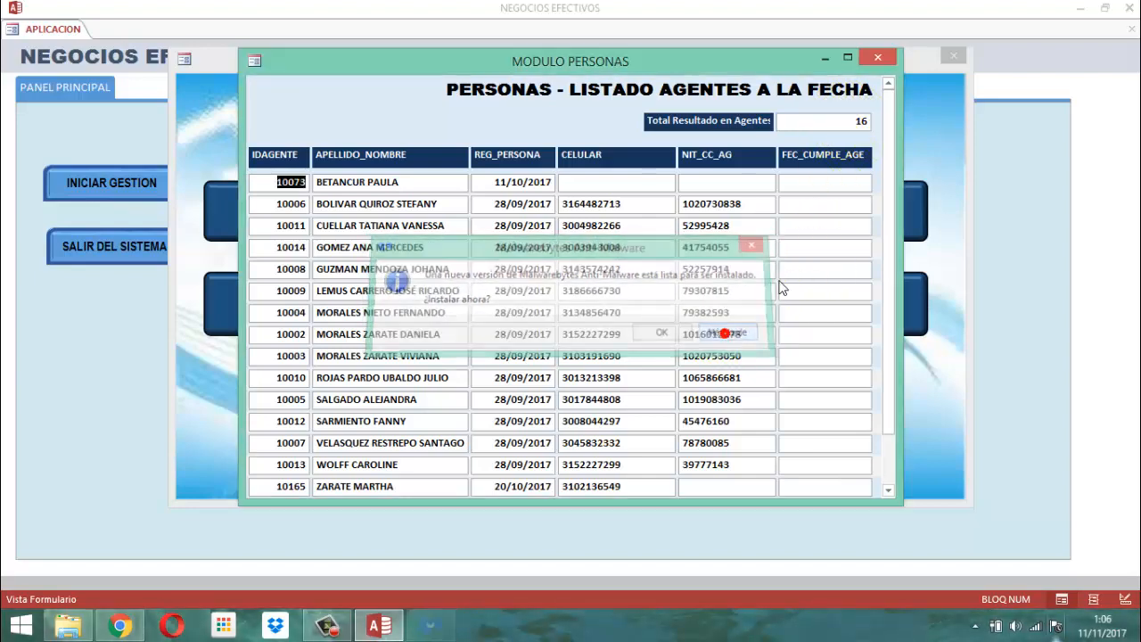
pyautogui.click(891, 58)
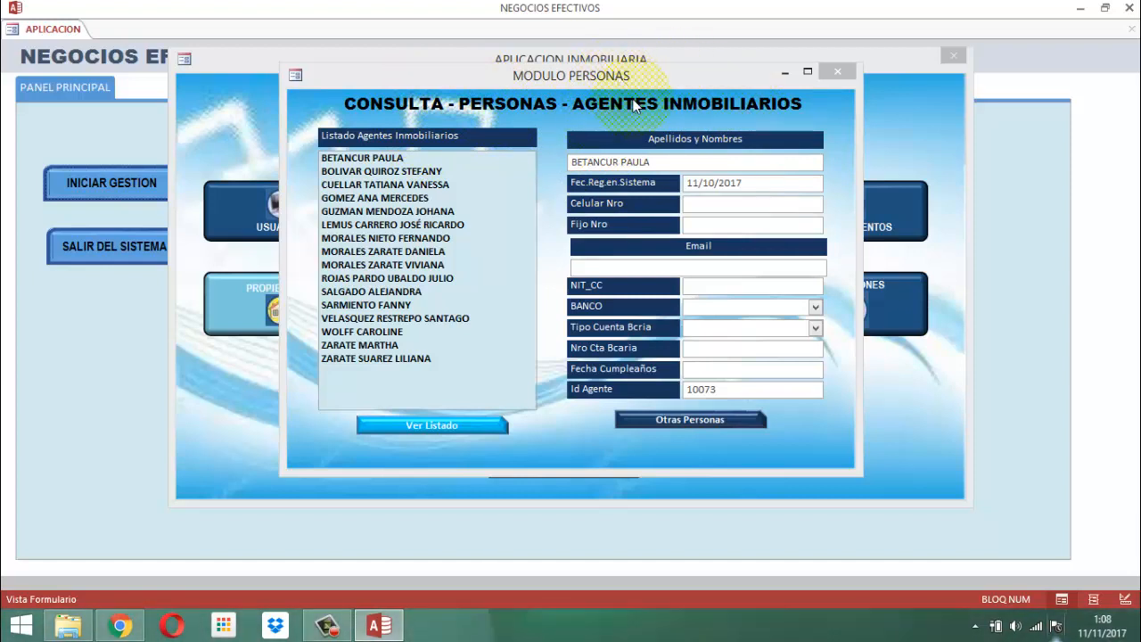
# Switch the agents consultation form to Design view and close the MENU PERSONAS and PANEL INICIAL windows covering it.
pyautogui.rightClick(582, 84)
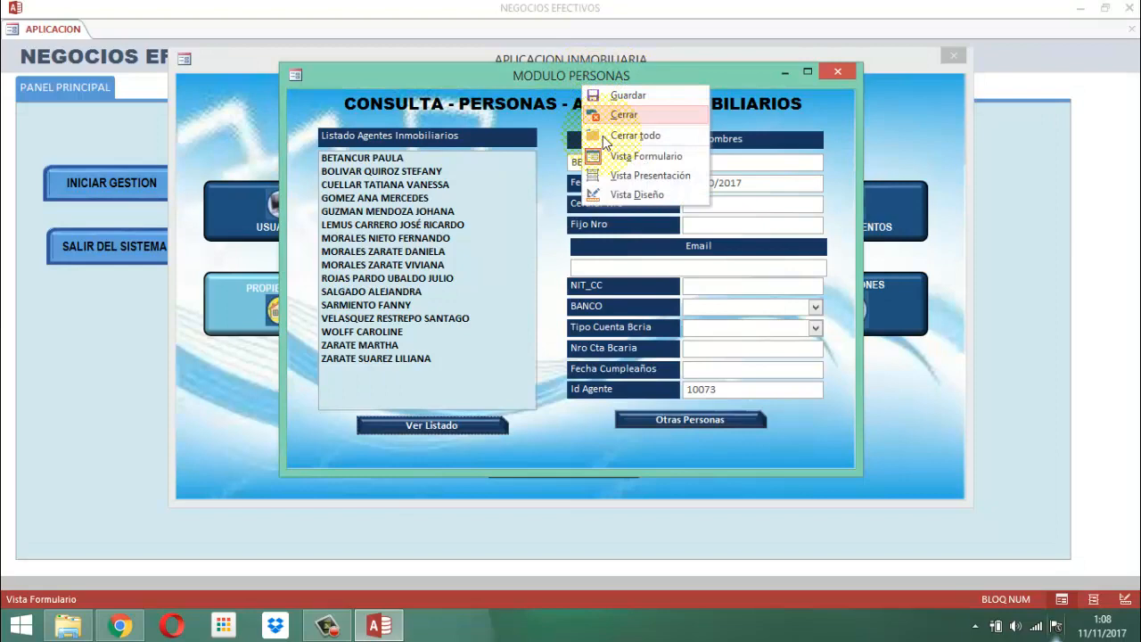
pyautogui.click(624, 195)
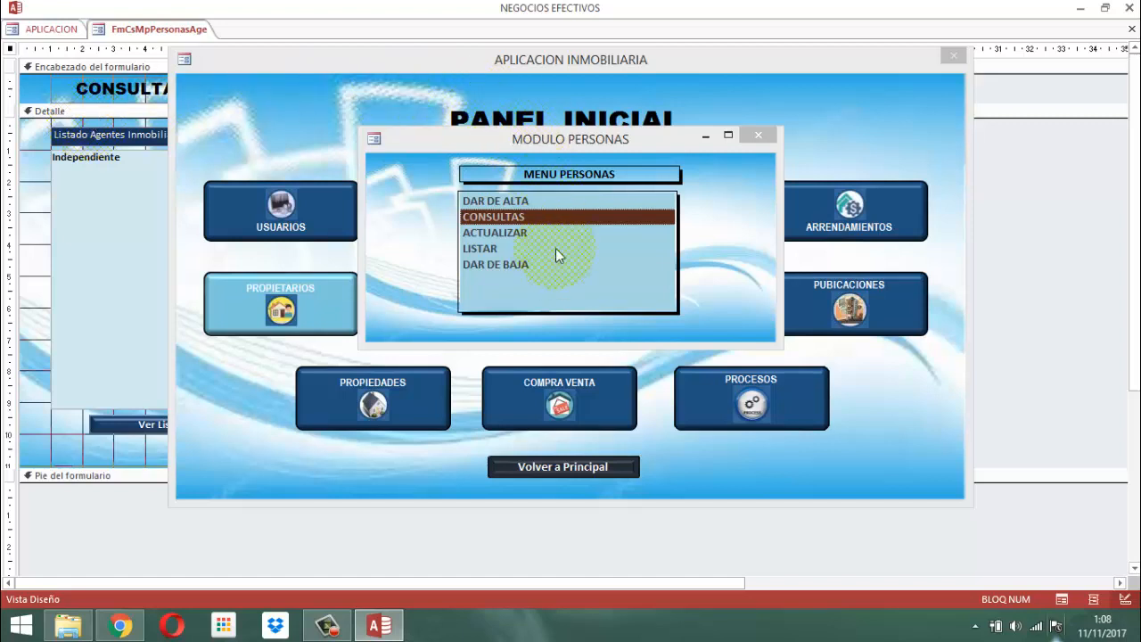
pyautogui.click(761, 132)
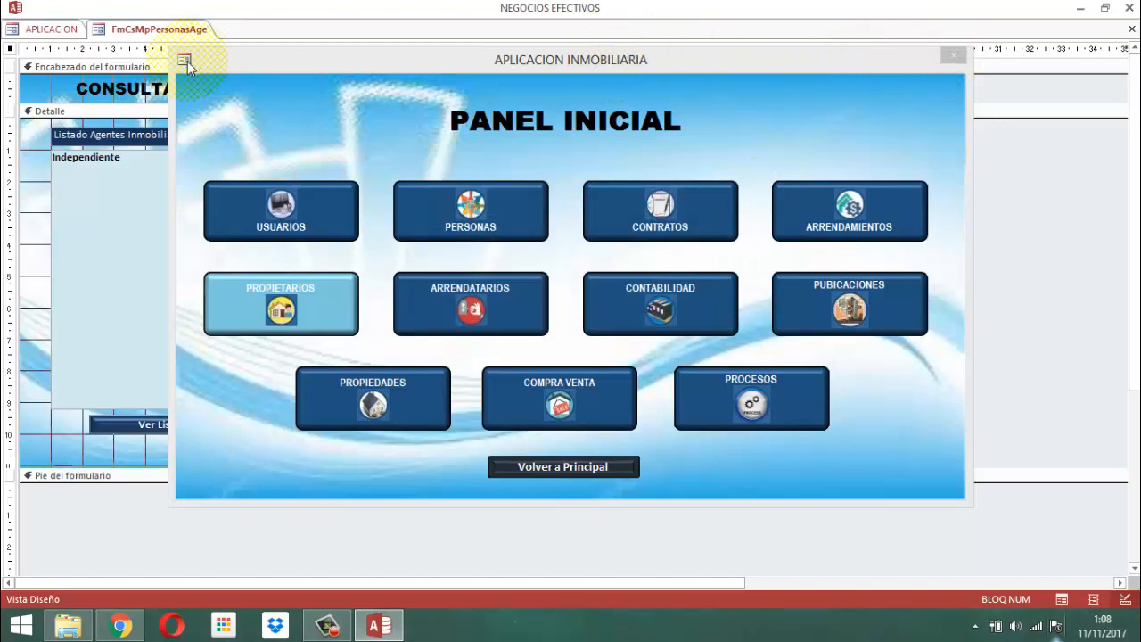
pyautogui.rightClick(557, 59)
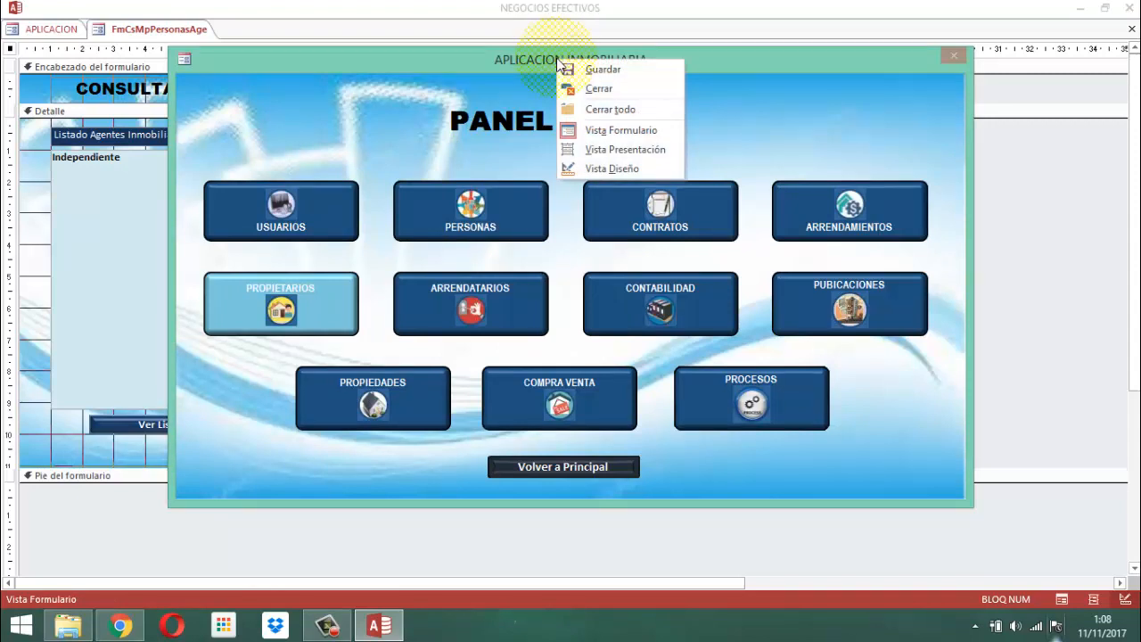
pyautogui.click(601, 90)
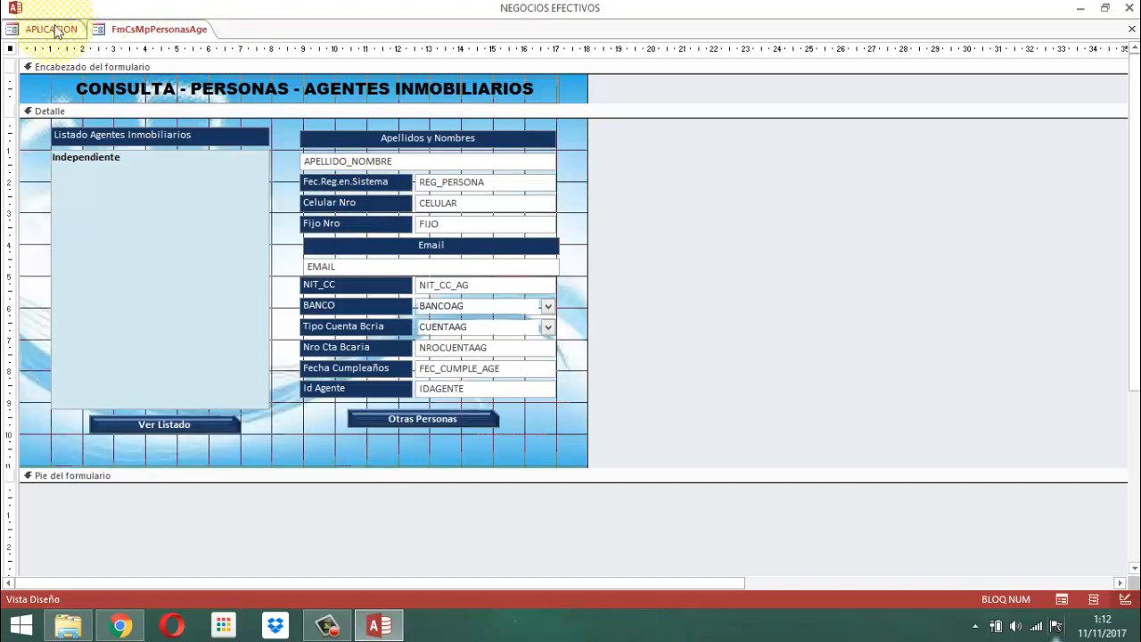
# Open the property sheet of the whole form and review its format properties from Título down to the scroll bars setting.
pyautogui.rightClick(9, 49)
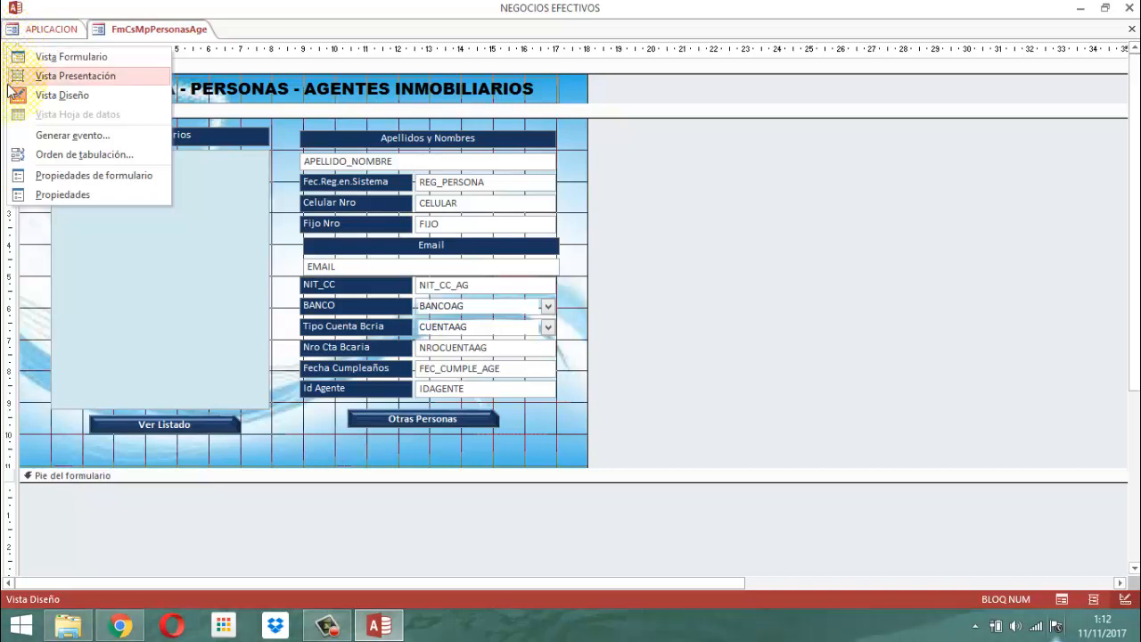
pyautogui.click(63, 194)
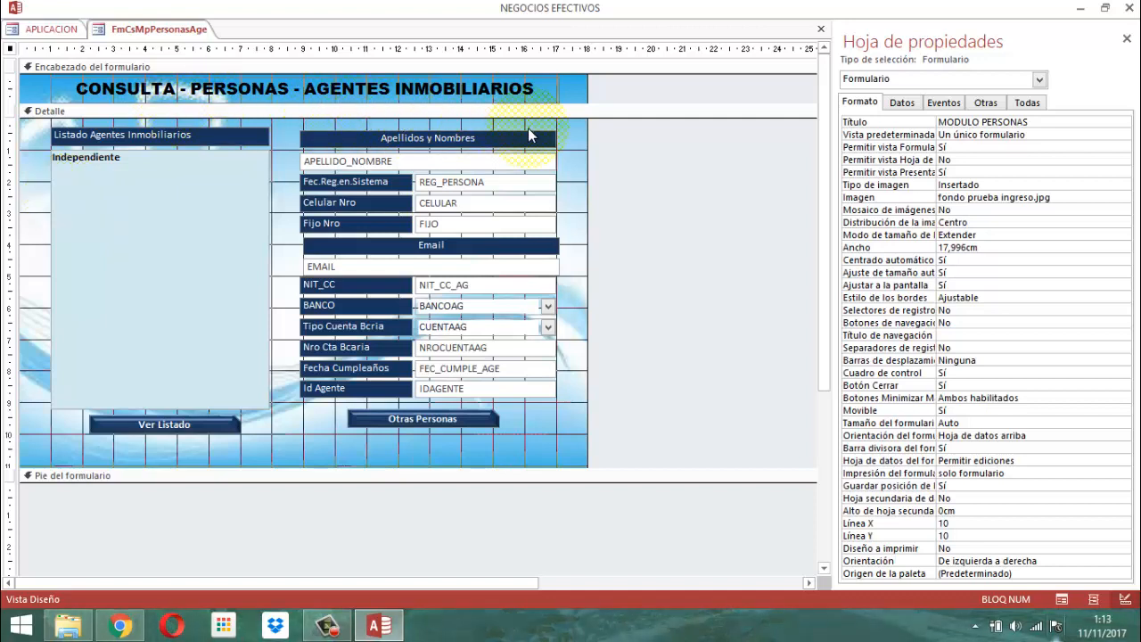
pyautogui.click(1052, 124)
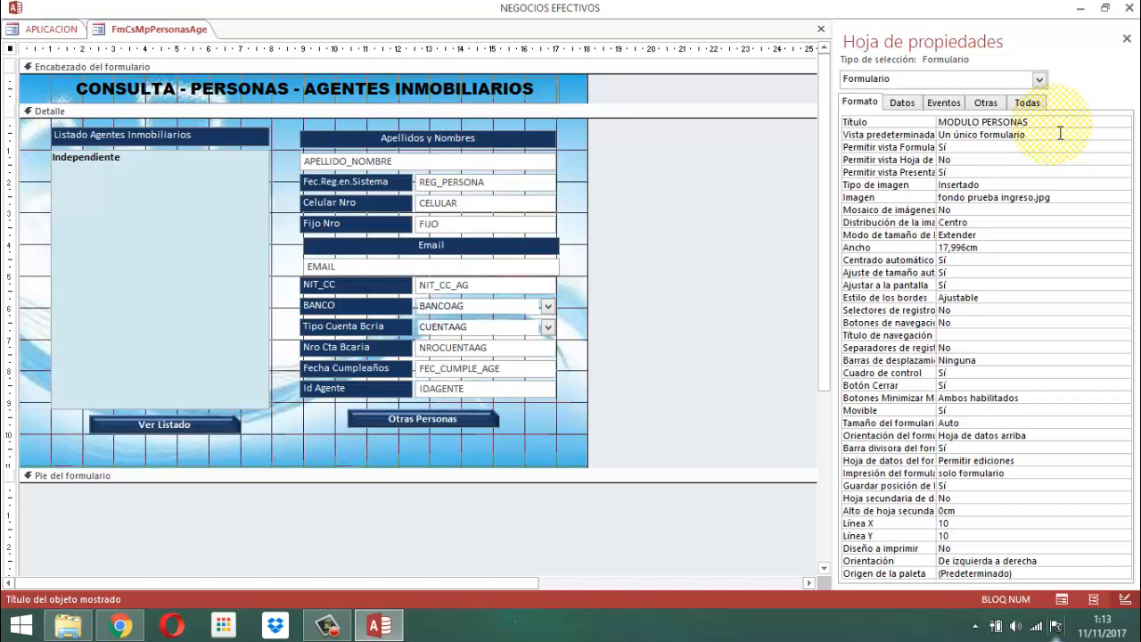
pyautogui.press('Down')
pyautogui.press('Down')
pyautogui.press('Down')
pyautogui.press('Down')
pyautogui.press('Down')
pyautogui.press('Down')
pyautogui.press('Down')
pyautogui.press('Down')
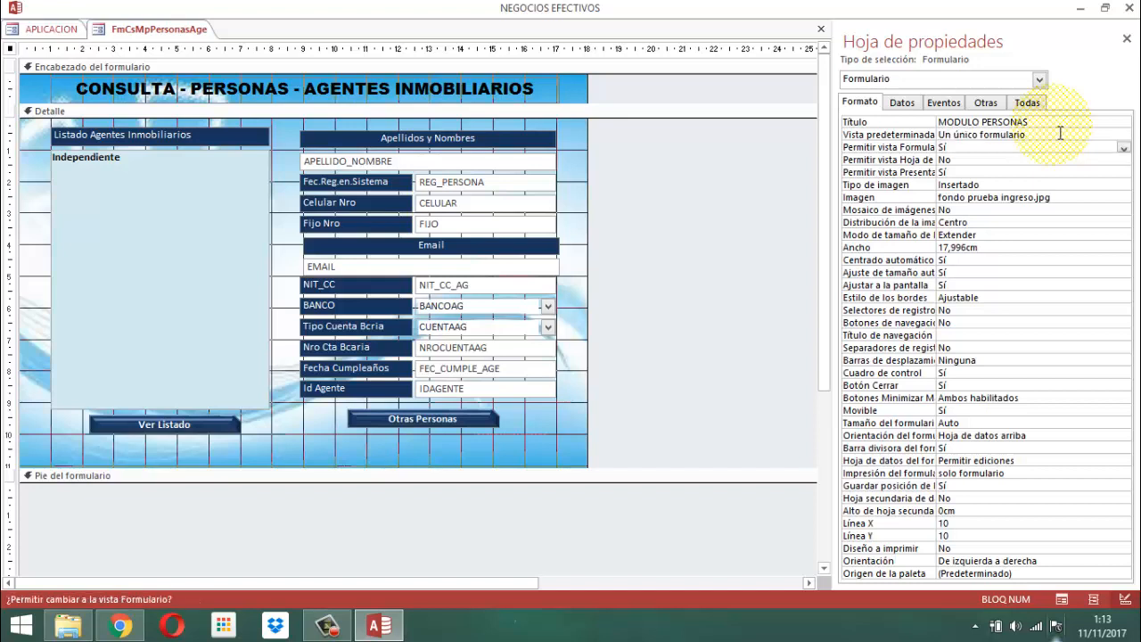
pyautogui.press('Down')
pyautogui.press('Down')
pyautogui.press('Down')
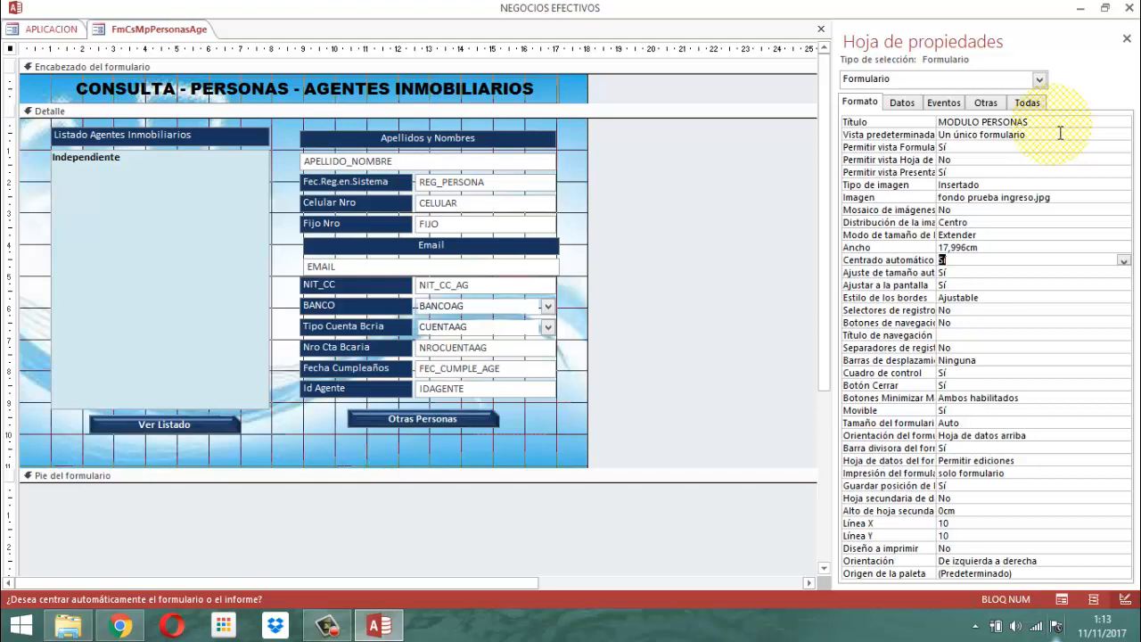
pyautogui.press('Down')
pyautogui.press('Down')
pyautogui.press('Down')
pyautogui.press('Down')
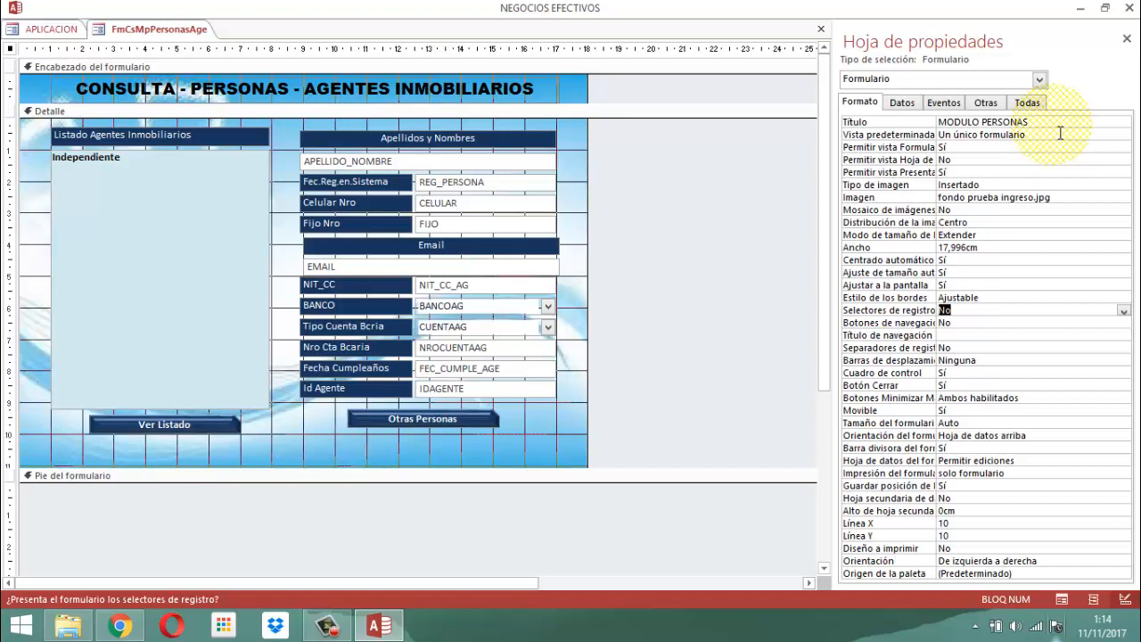
pyautogui.press('Down')
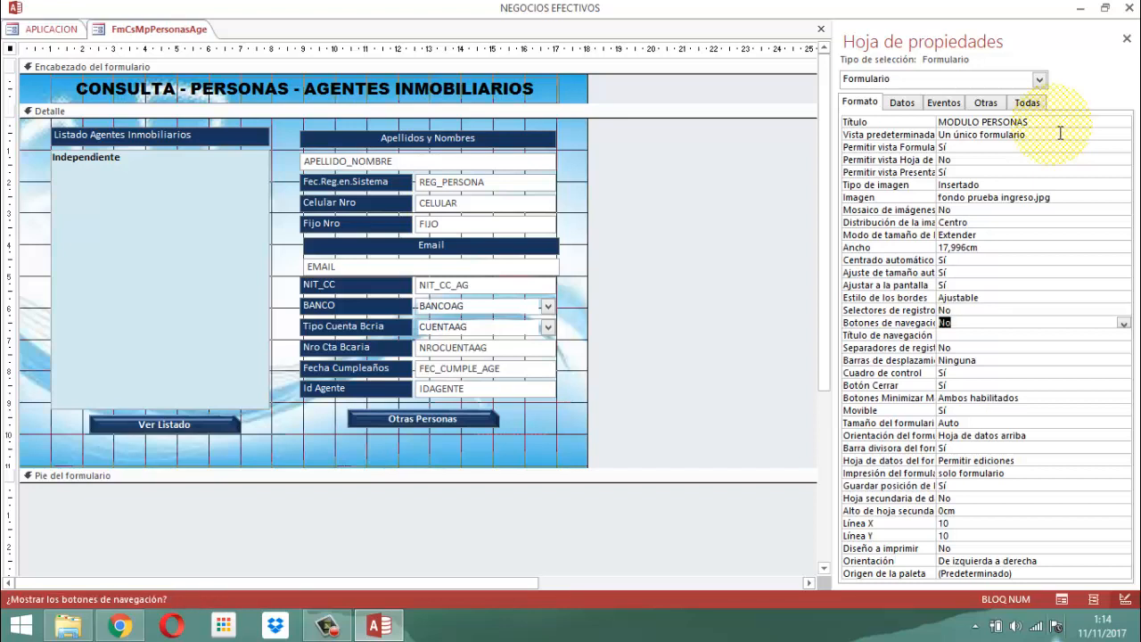
pyautogui.press('Down')
pyautogui.press('Down')
pyautogui.press('Down')
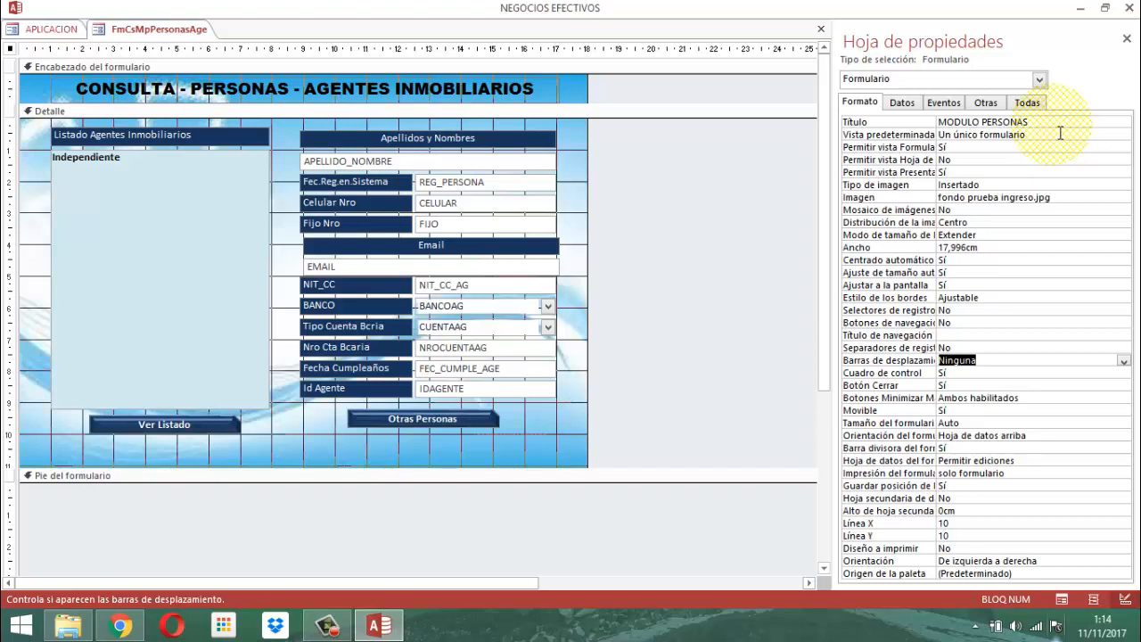
# Set the form's Cuadro de control to No and its Minimizar/Maximizar buttons to Ninguno.
pyautogui.press('Down')
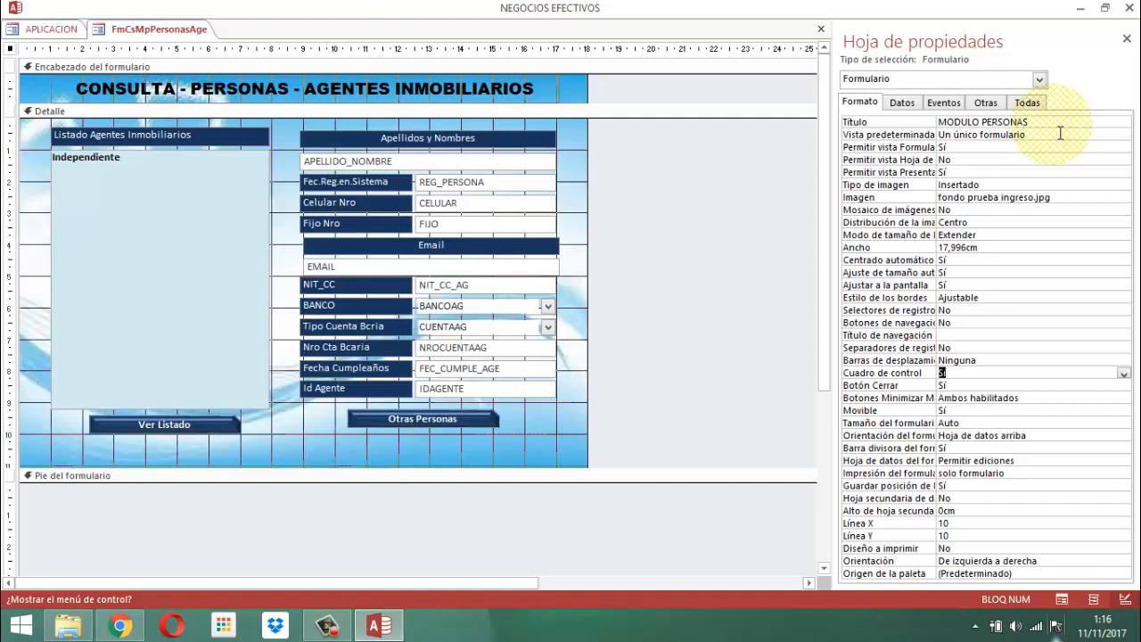
pyautogui.write('no')
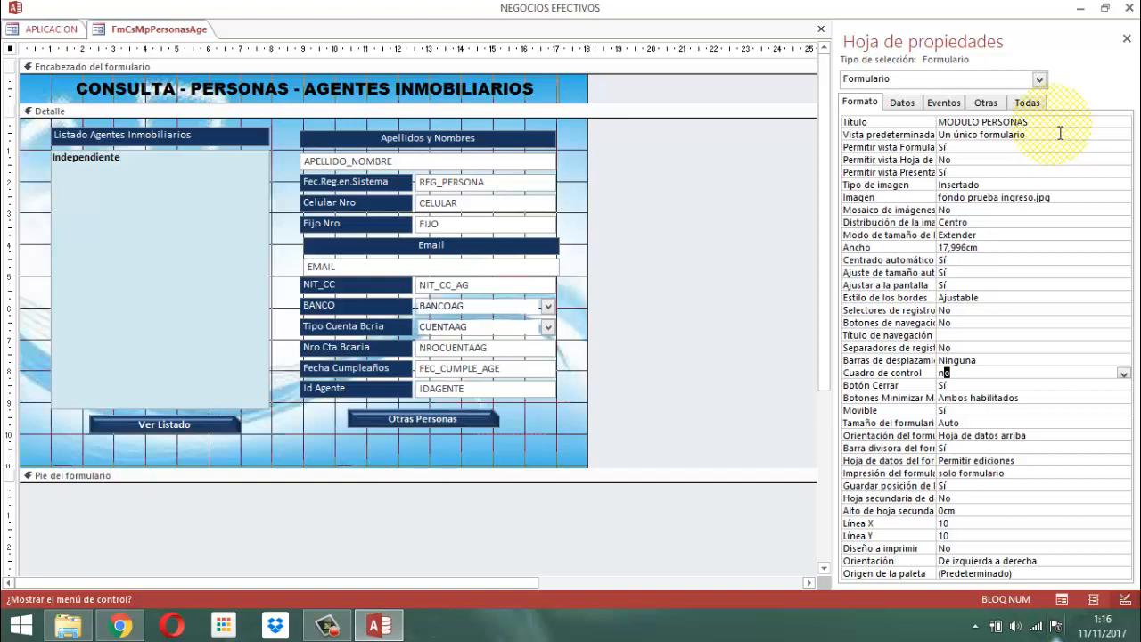
pyautogui.press('Return')
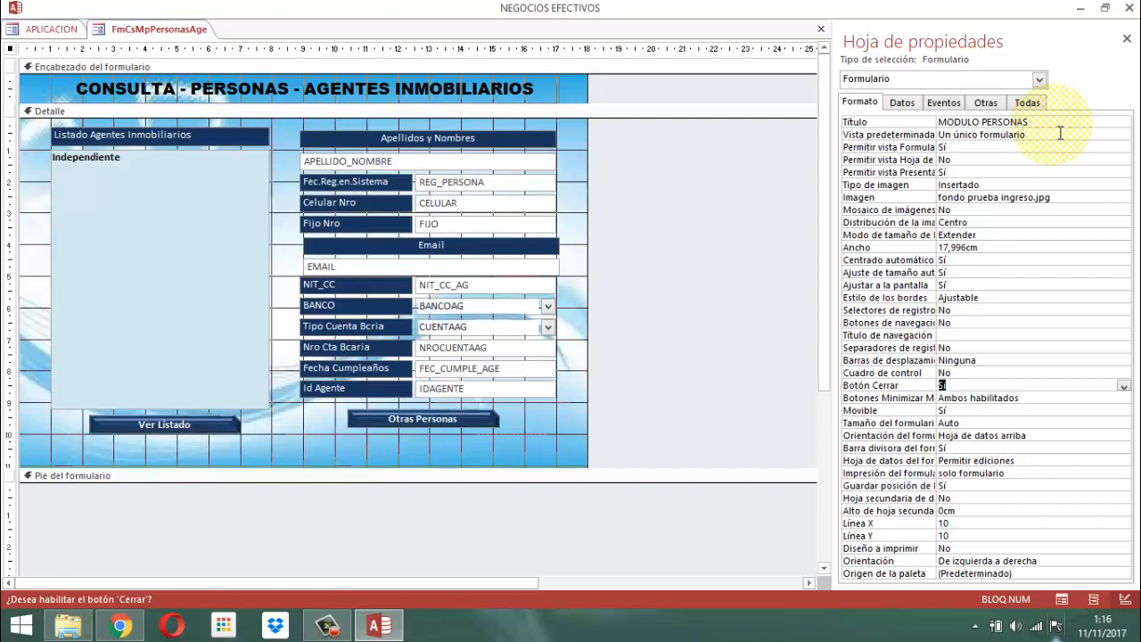
pyautogui.press('Return')
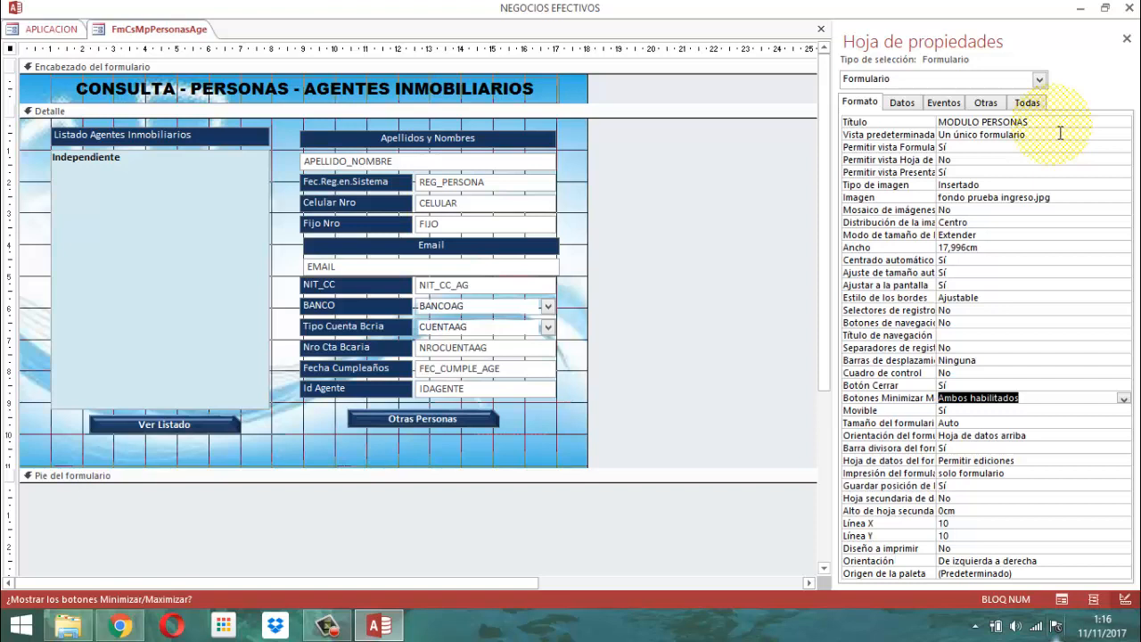
pyautogui.write('ninguno')
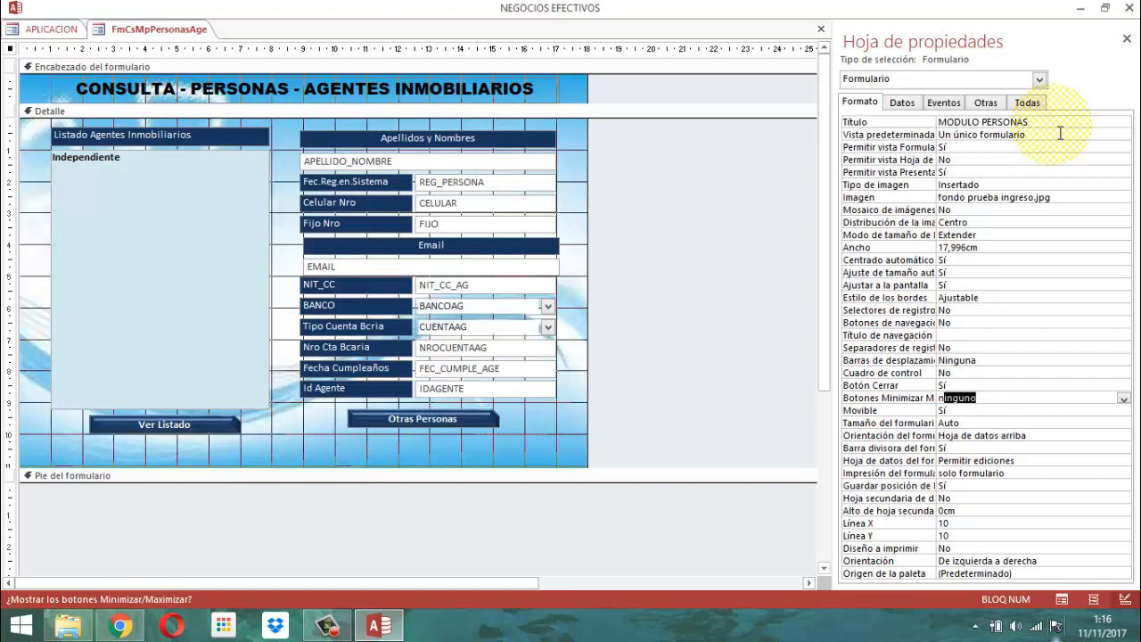
pyautogui.press('Return')
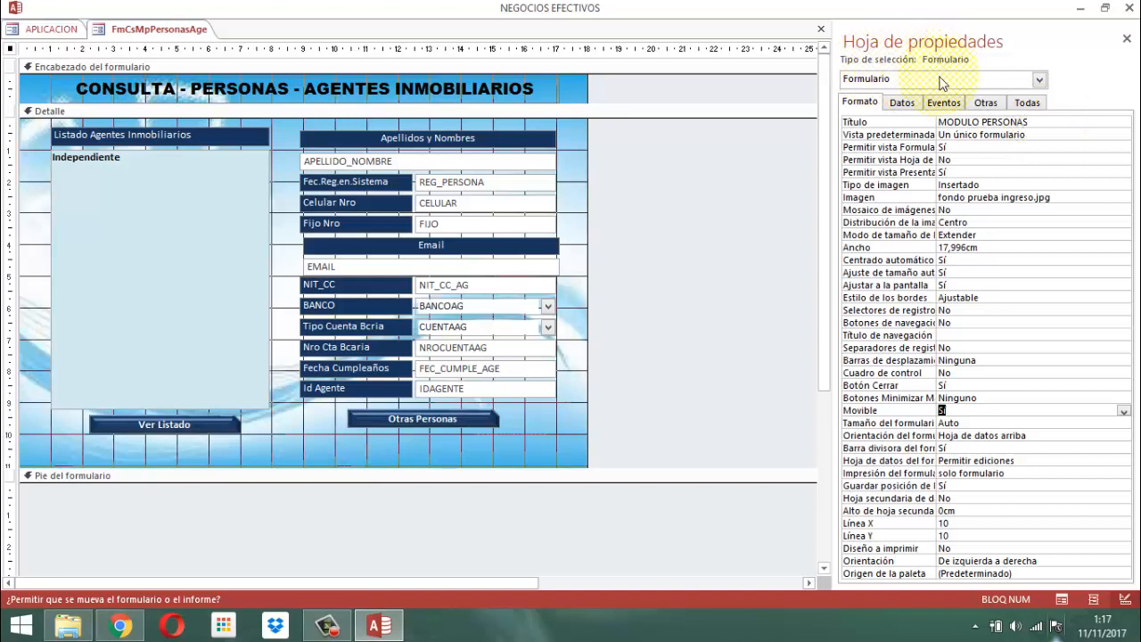
# Review the form's data properties from Origen del registro down and set Permitir agregar to No.
pyautogui.click(904, 103)
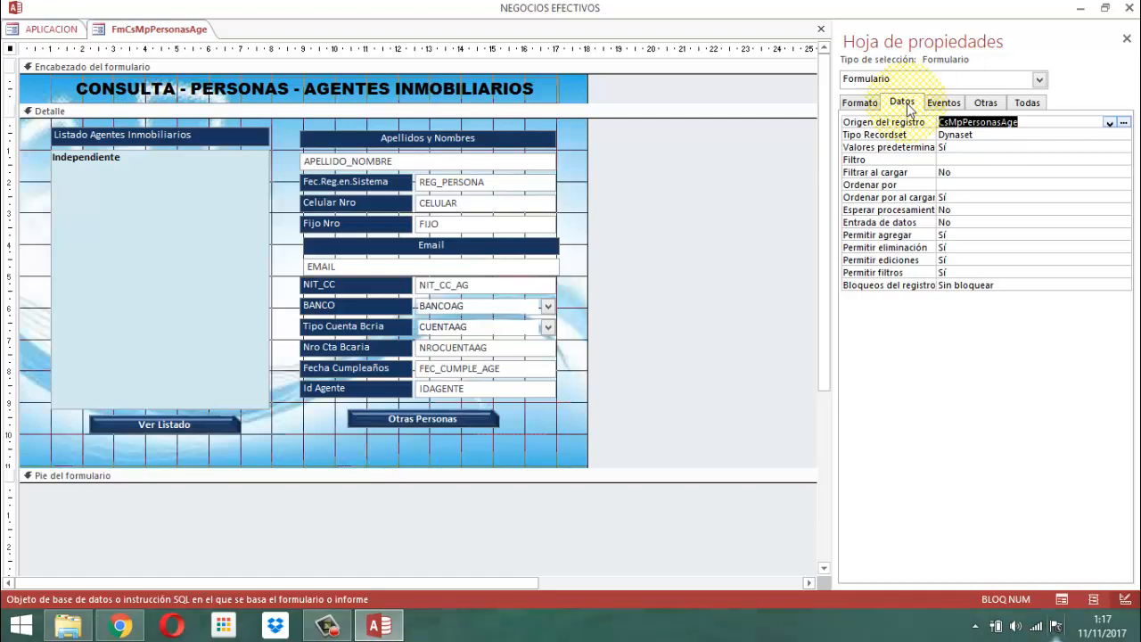
pyautogui.press('Down')
pyautogui.press('Down')
pyautogui.press('Down')
pyautogui.press('Down')
pyautogui.press('Down')
pyautogui.press('Down')
pyautogui.press('Down')
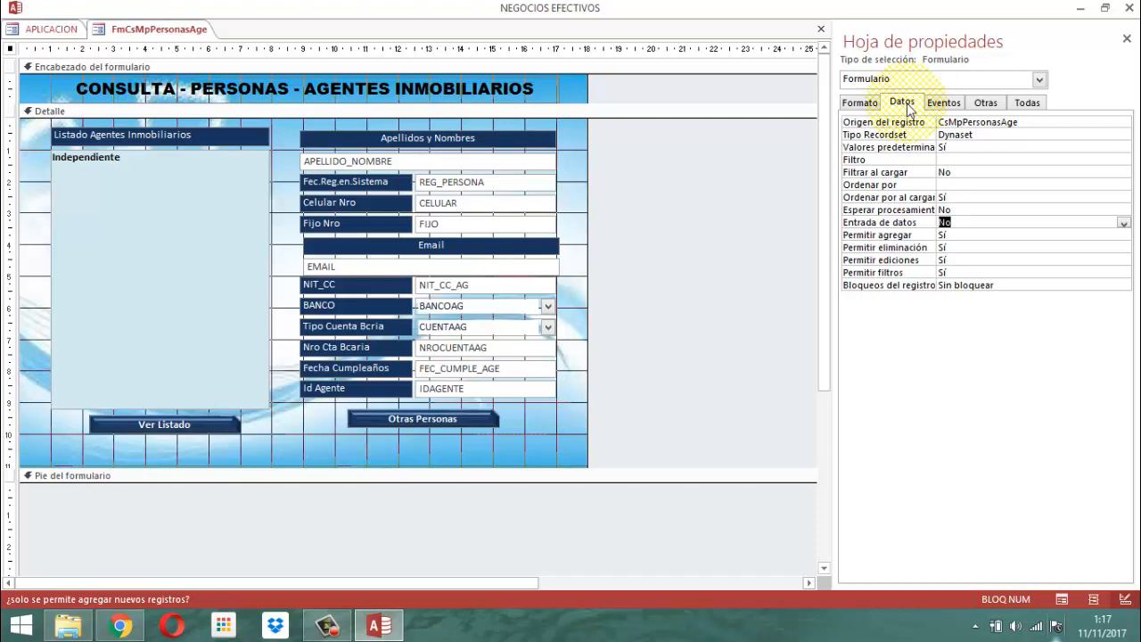
pyautogui.press('Down')
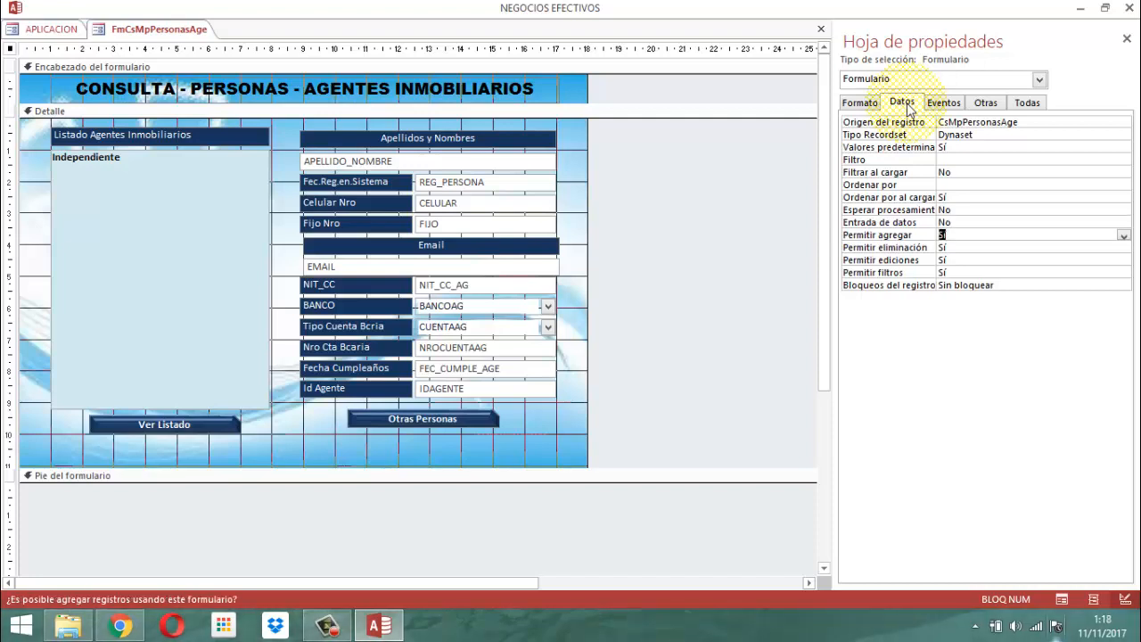
pyautogui.write('No')
pyautogui.press('Down')
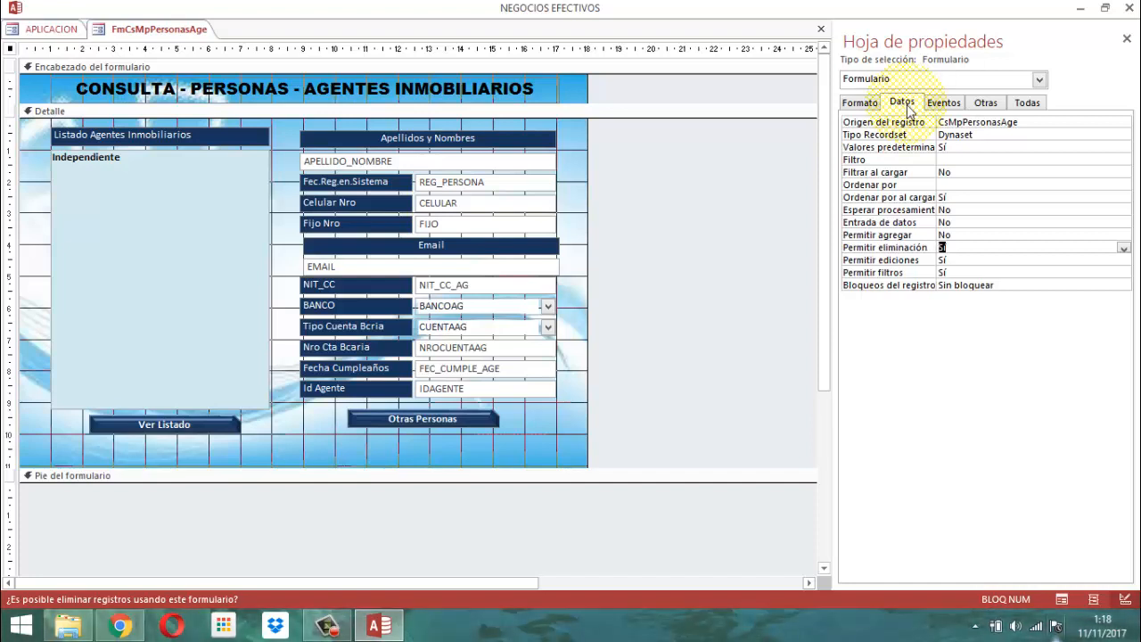
# Set the form's Modal property to Sí.
pyautogui.click(986, 105)
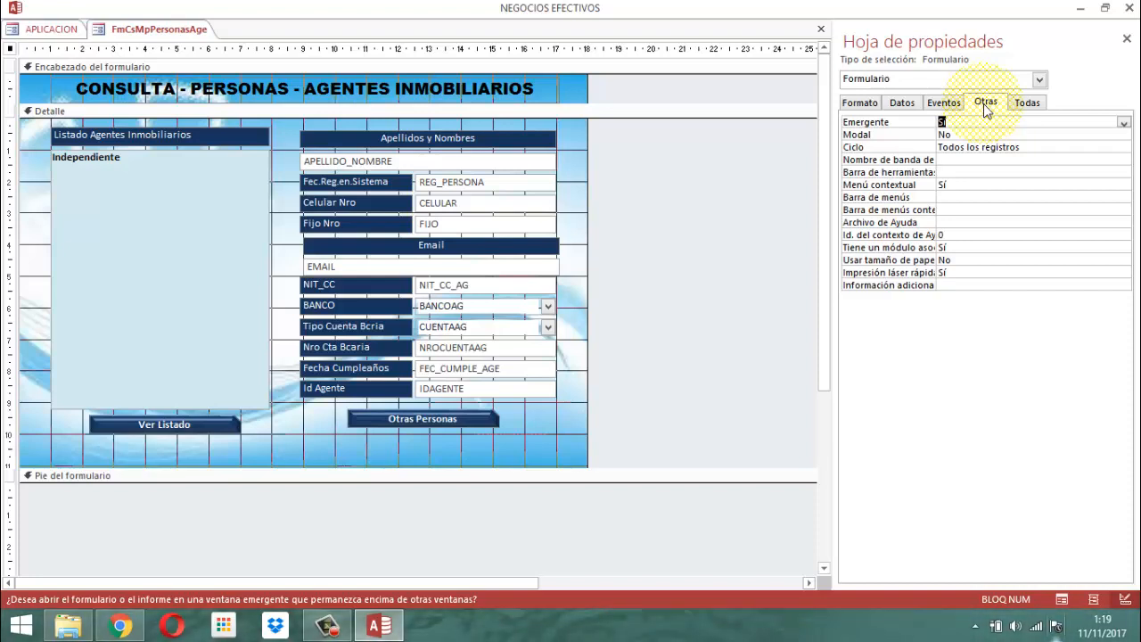
pyautogui.press('Down')
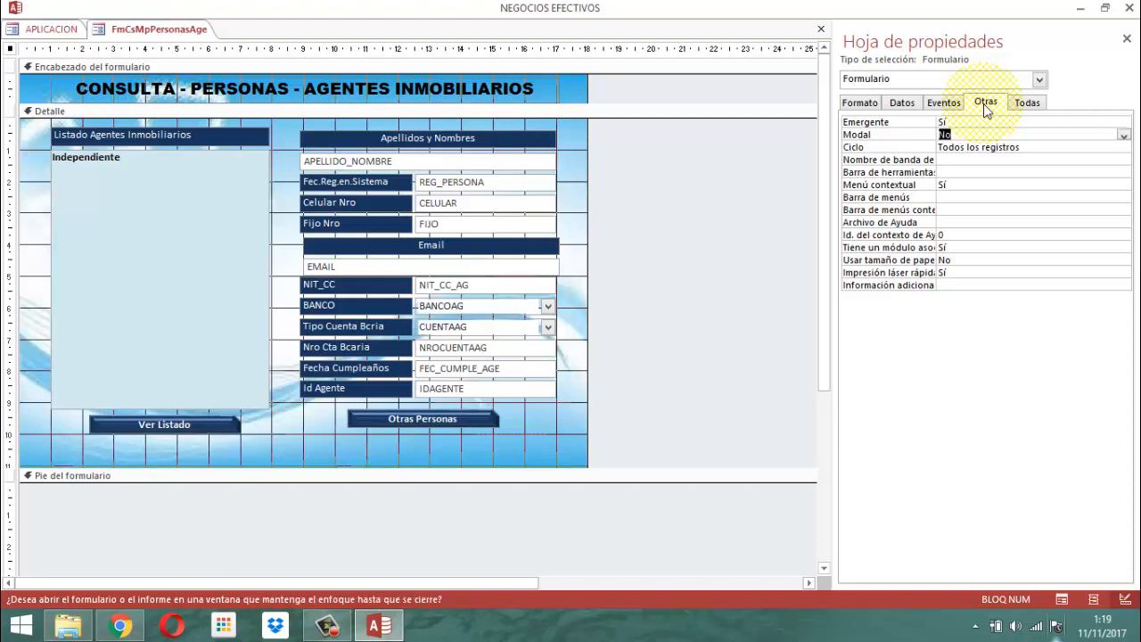
pyautogui.write('Sí')
pyautogui.press('Down')
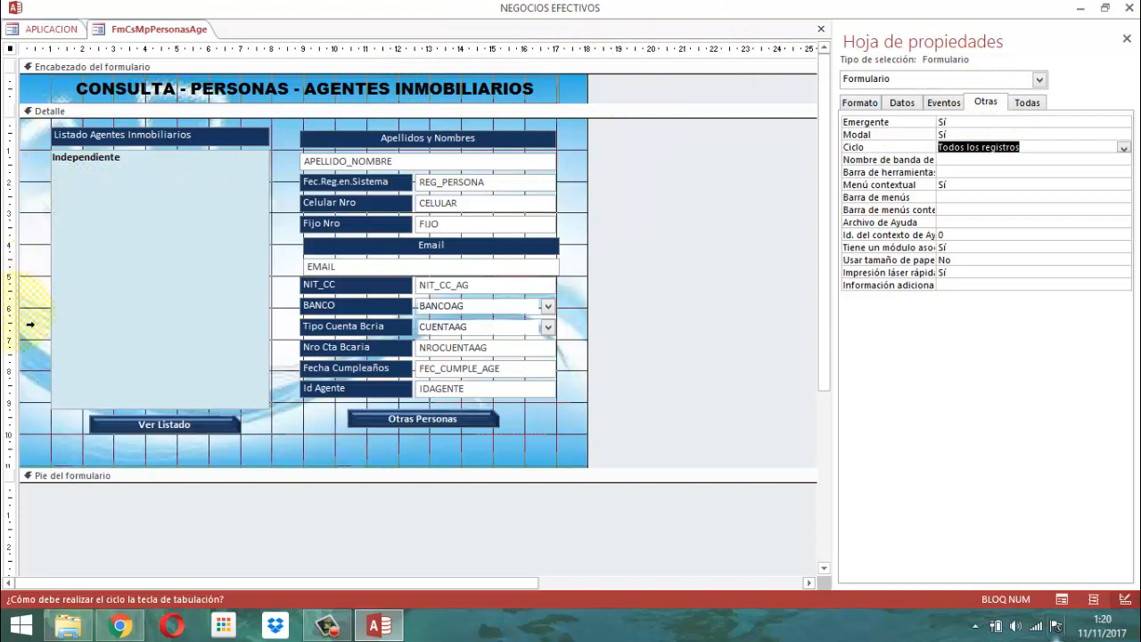
# Review the agents list box and the data properties of the detail fields from APELLIDO_NOMBRE down to IDAGENTE, including Habilitado and Bloqueado.
pyautogui.click(130, 243)
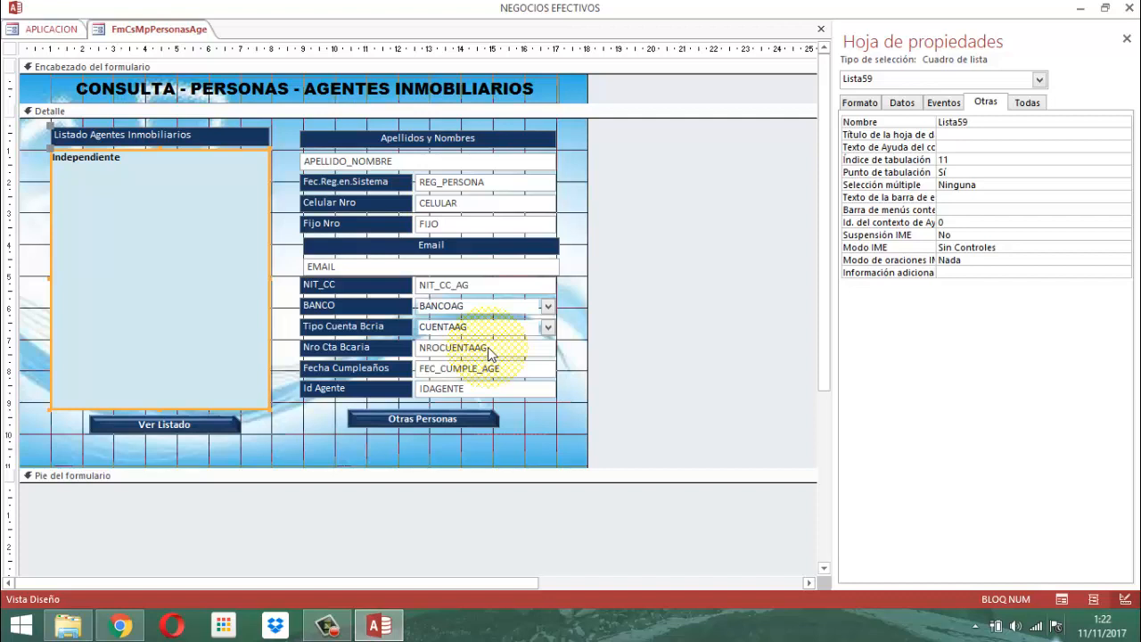
pyautogui.click(455, 164)
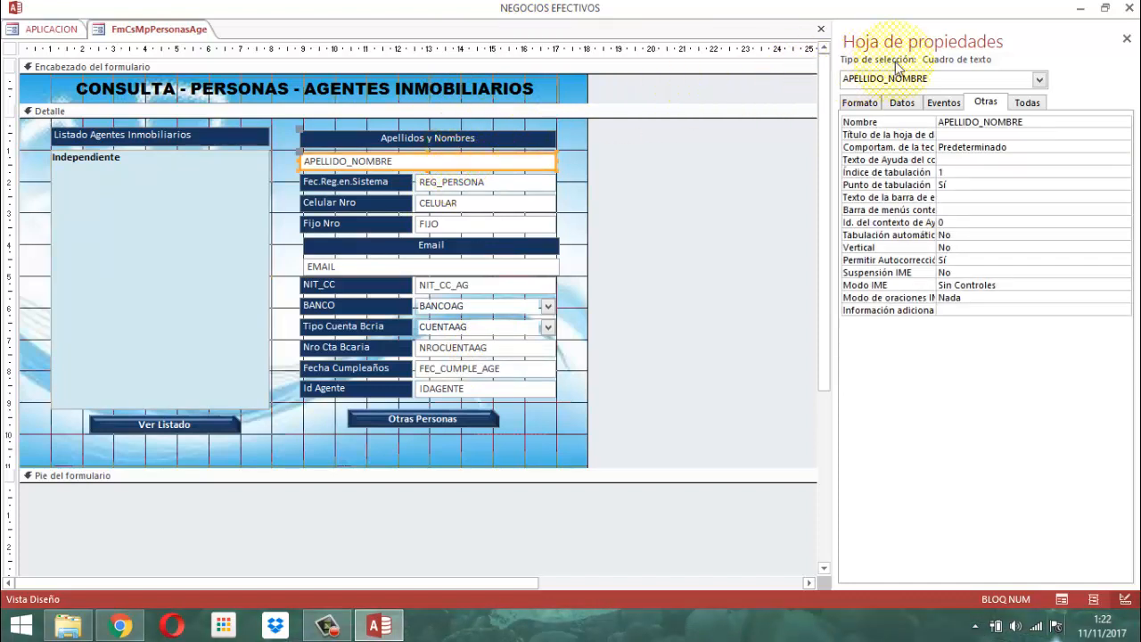
pyautogui.click(902, 104)
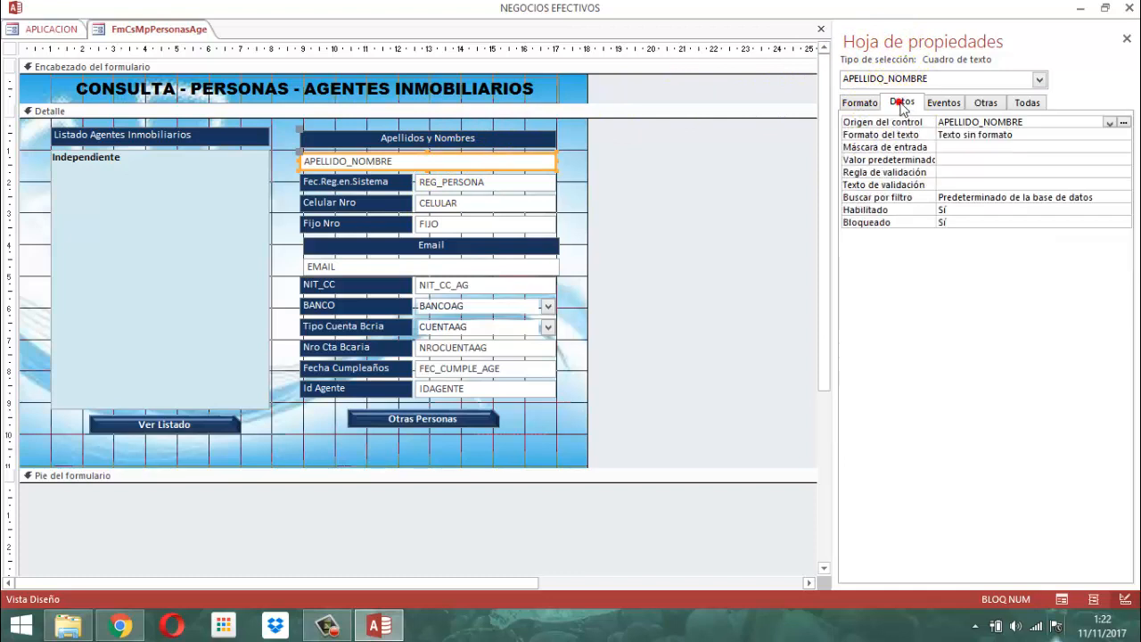
pyautogui.click(511, 182)
pyautogui.click(508, 205)
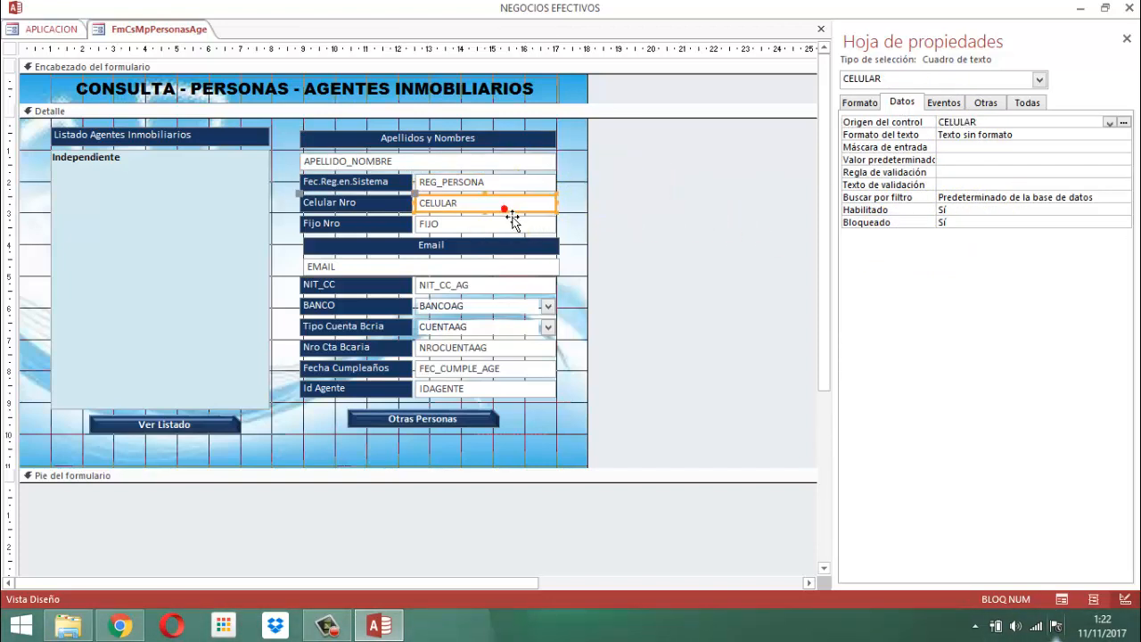
pyautogui.keyDown('shift'); pyautogui.click(497, 227); pyautogui.keyUp('shift')
pyautogui.click(498, 228)
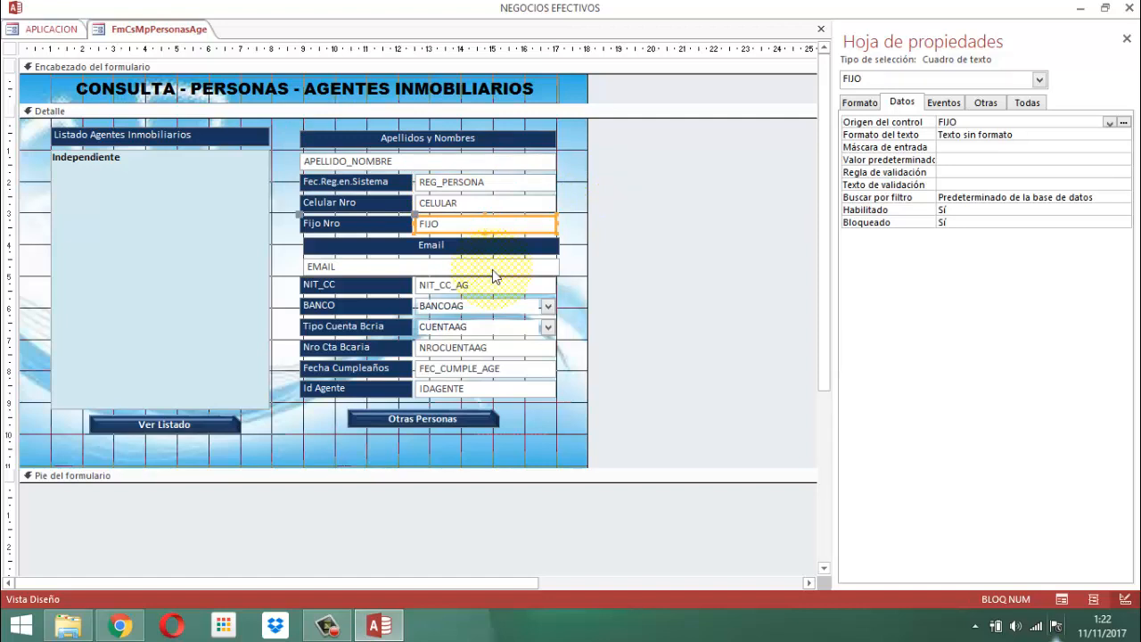
pyautogui.click(493, 265)
pyautogui.click(503, 289)
pyautogui.click(501, 308)
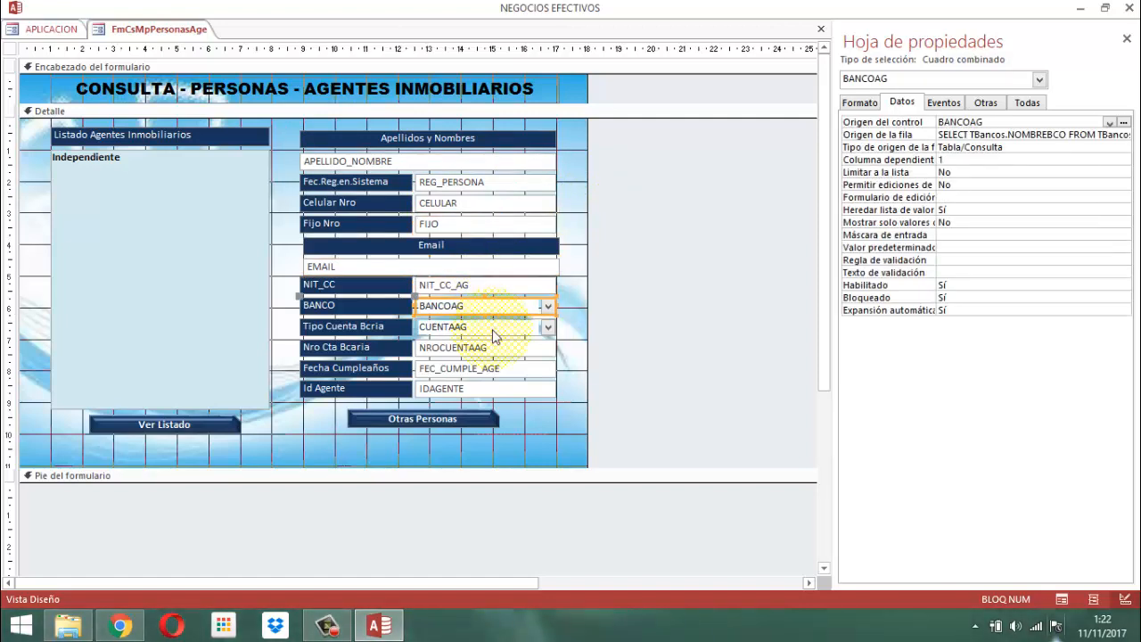
pyautogui.click(491, 329)
pyautogui.click(492, 347)
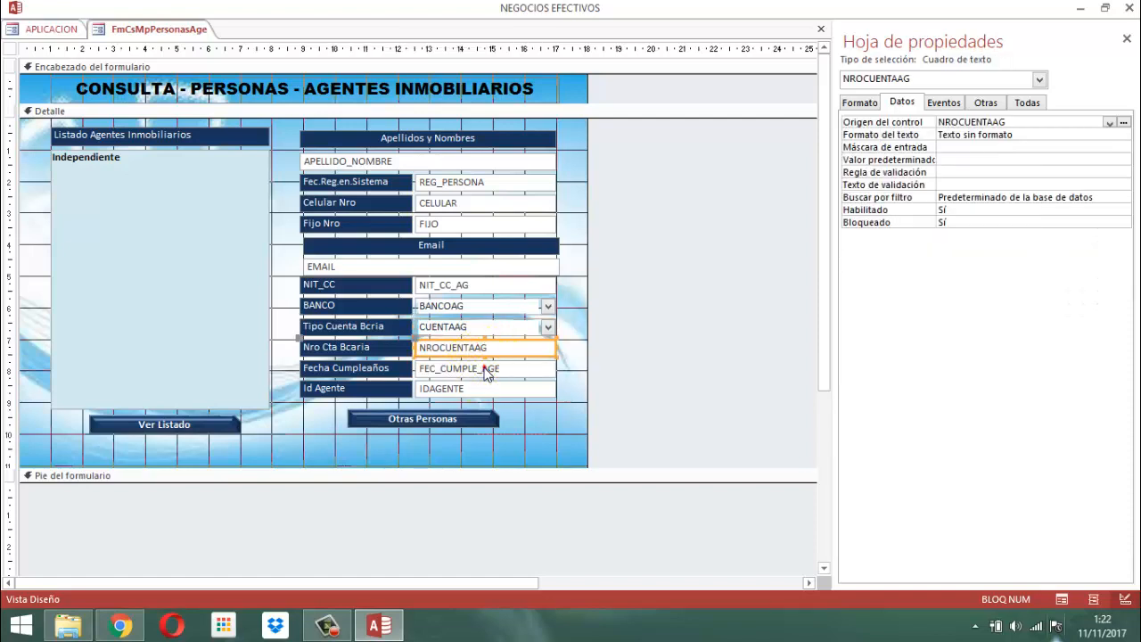
pyautogui.click(489, 369)
pyautogui.click(486, 392)
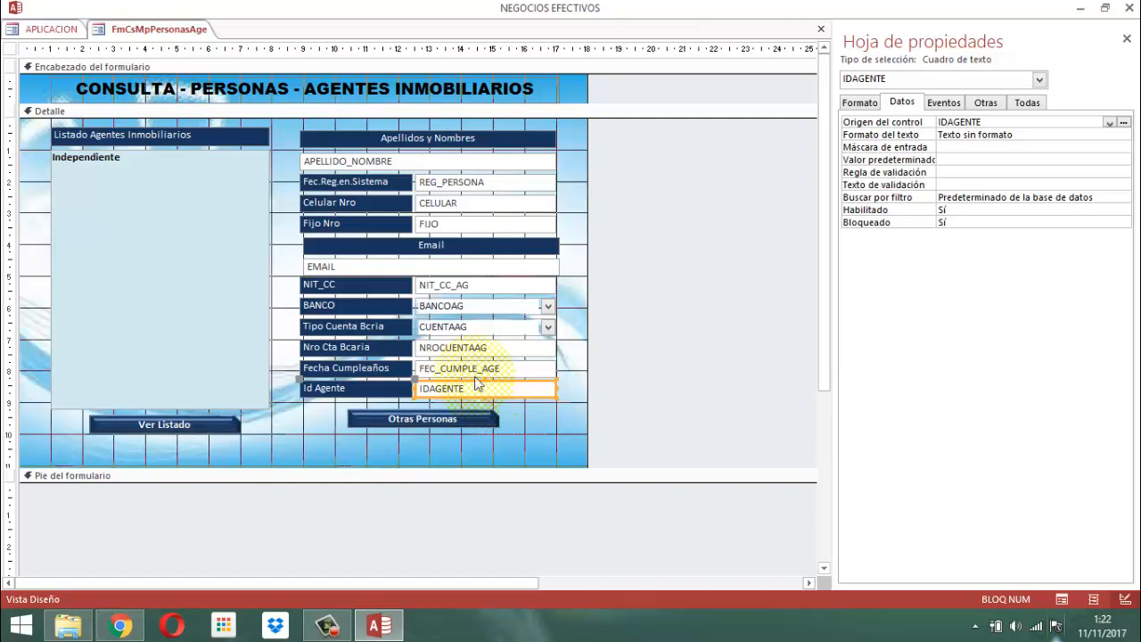
# Examine the data properties of the agents list box and the record source of the whole form.
pyautogui.click(184, 331)
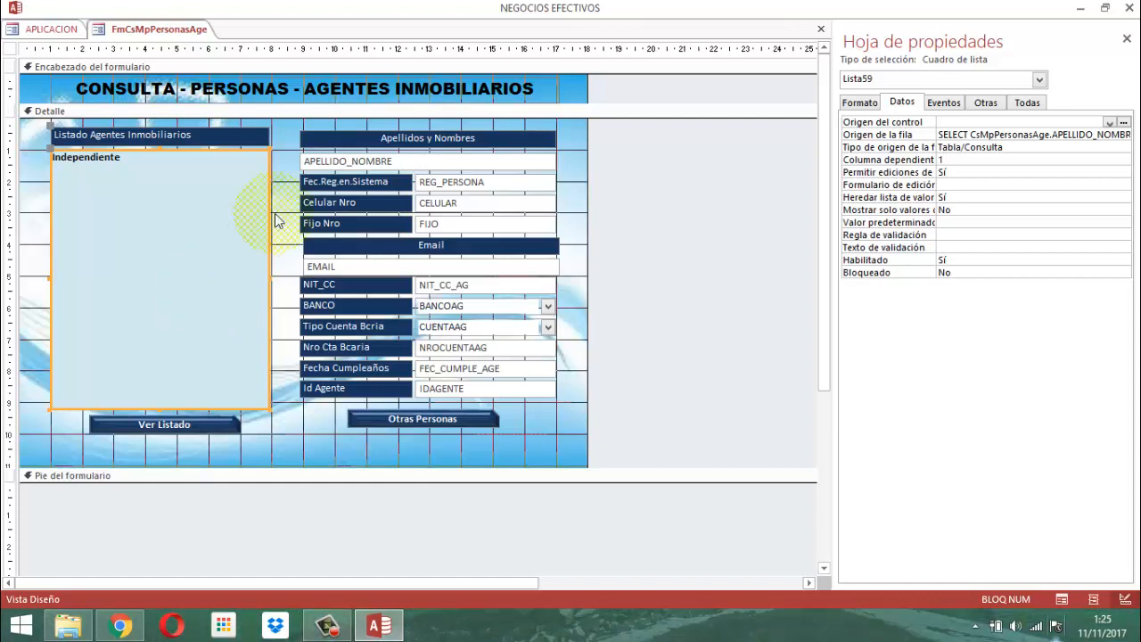
pyautogui.click(9, 50)
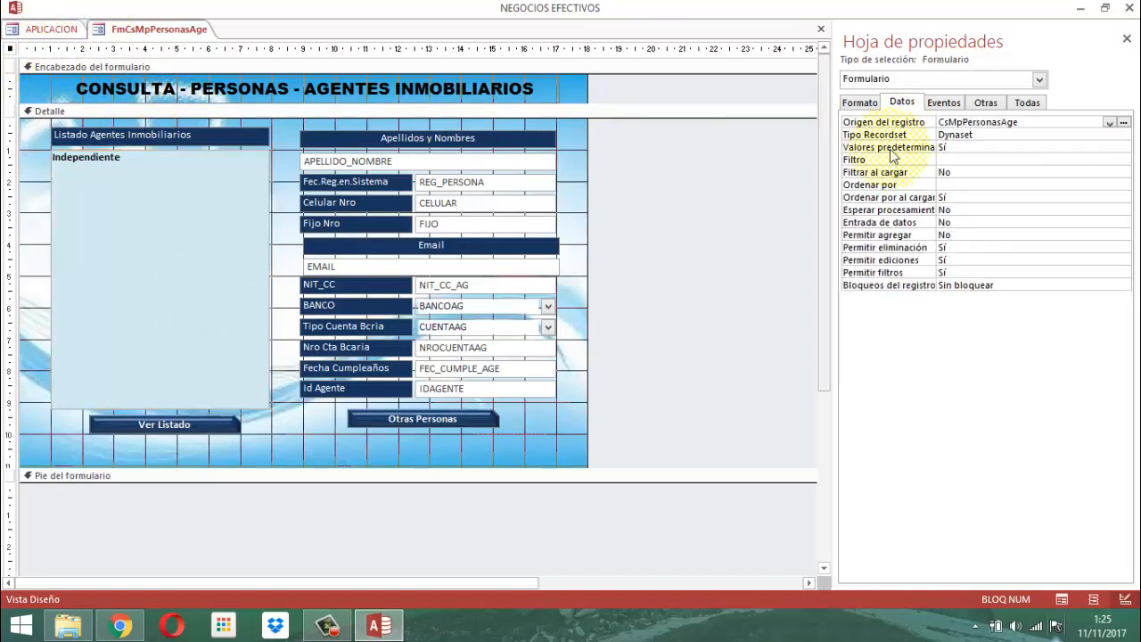
pyautogui.click(1035, 122)
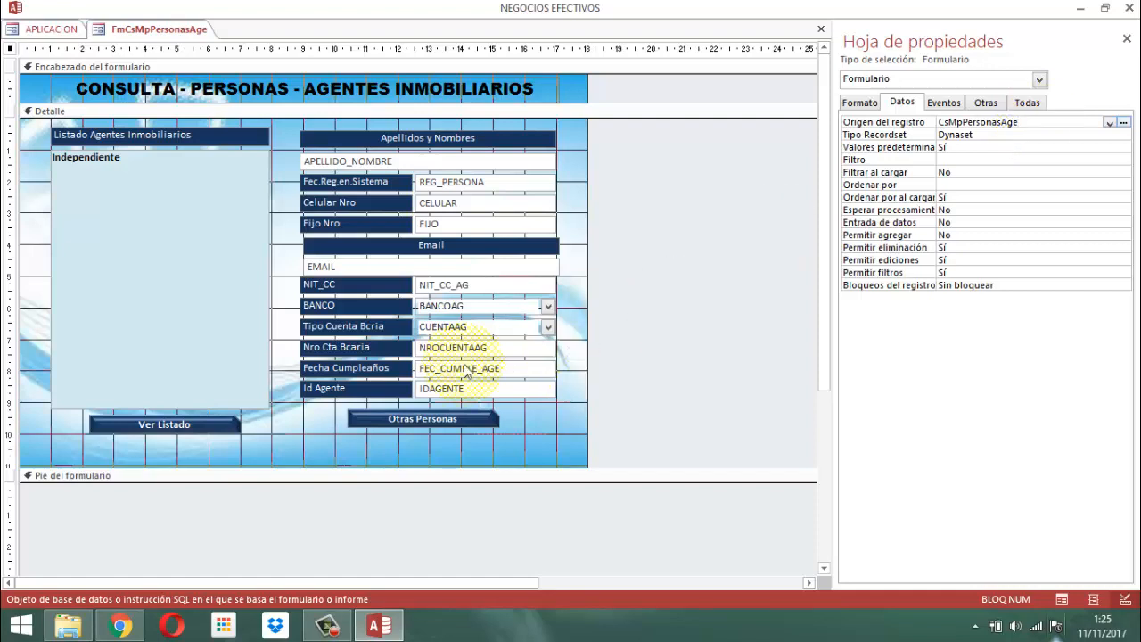
# View the click-event code of the Ver Listado button, entering the VBA project password, and close the code editor and property sheet.
pyautogui.click(184, 434)
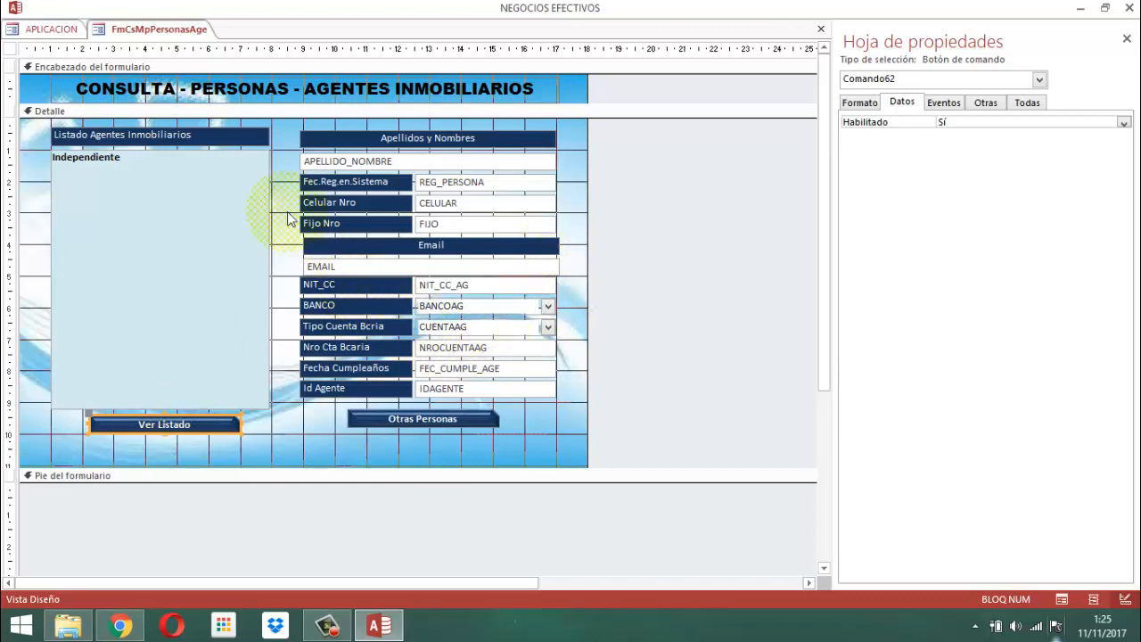
pyautogui.click(946, 103)
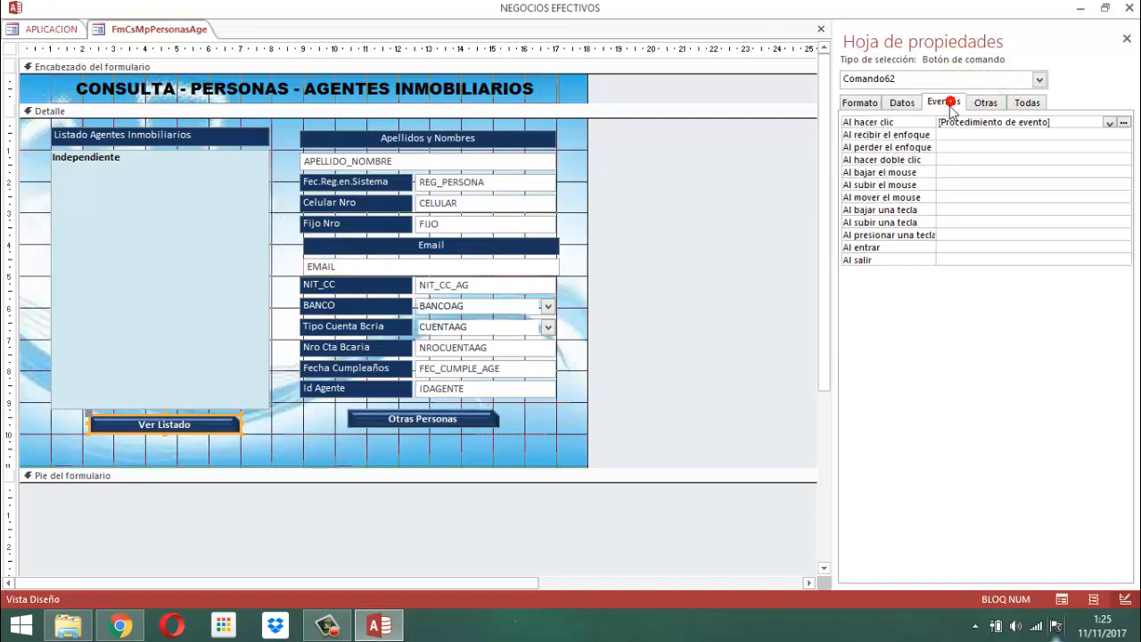
pyautogui.click(1123, 122)
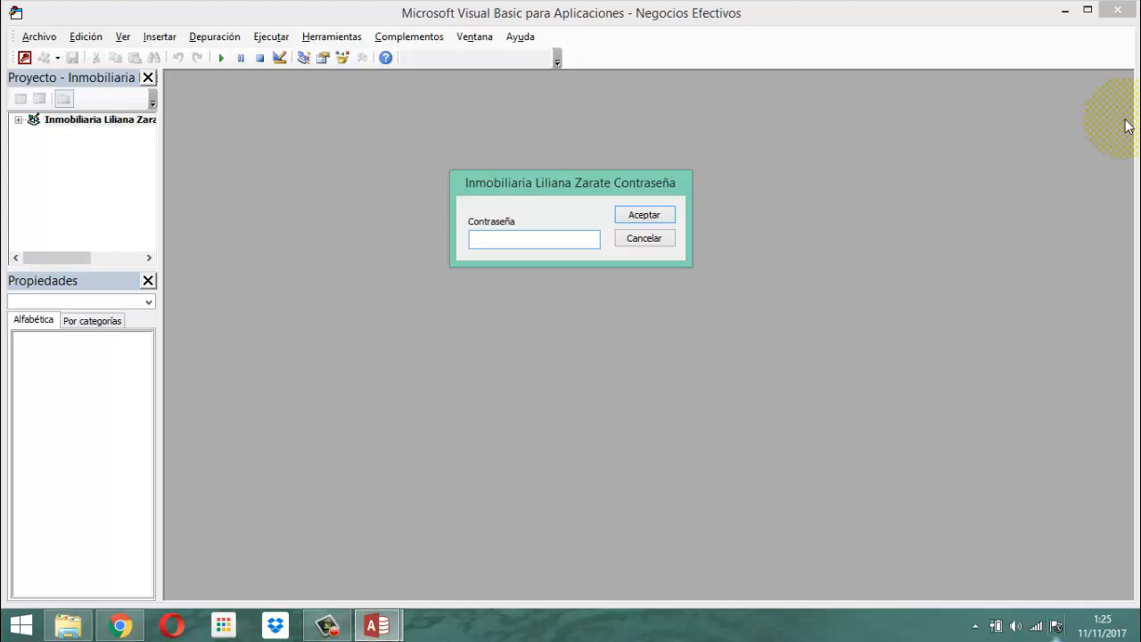
pyautogui.write('12345678')
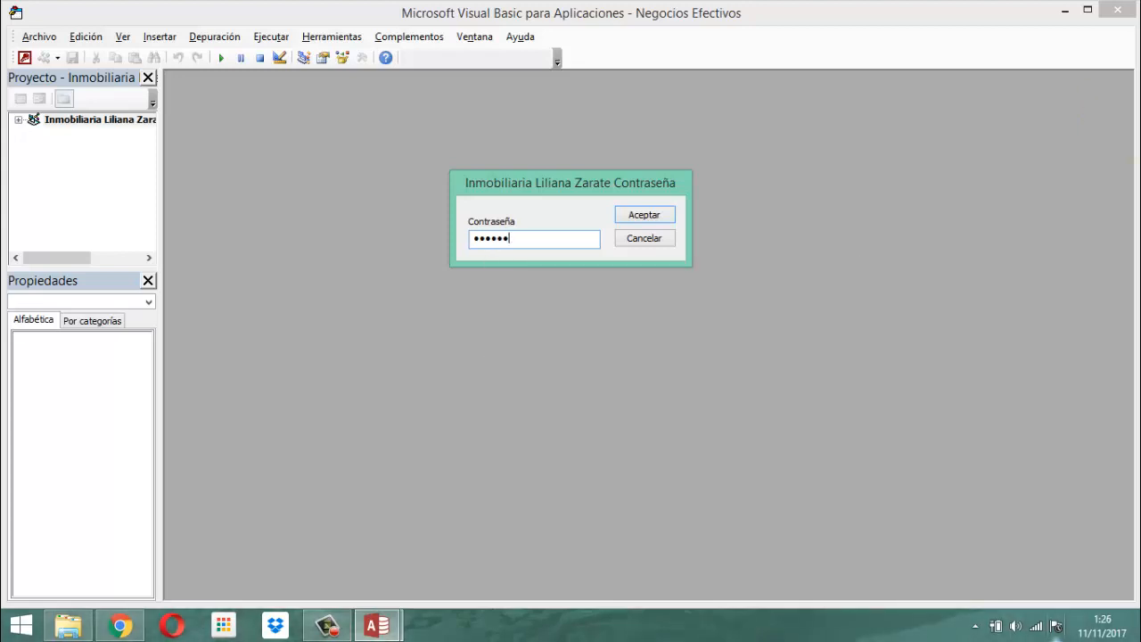
pyautogui.press('Return')
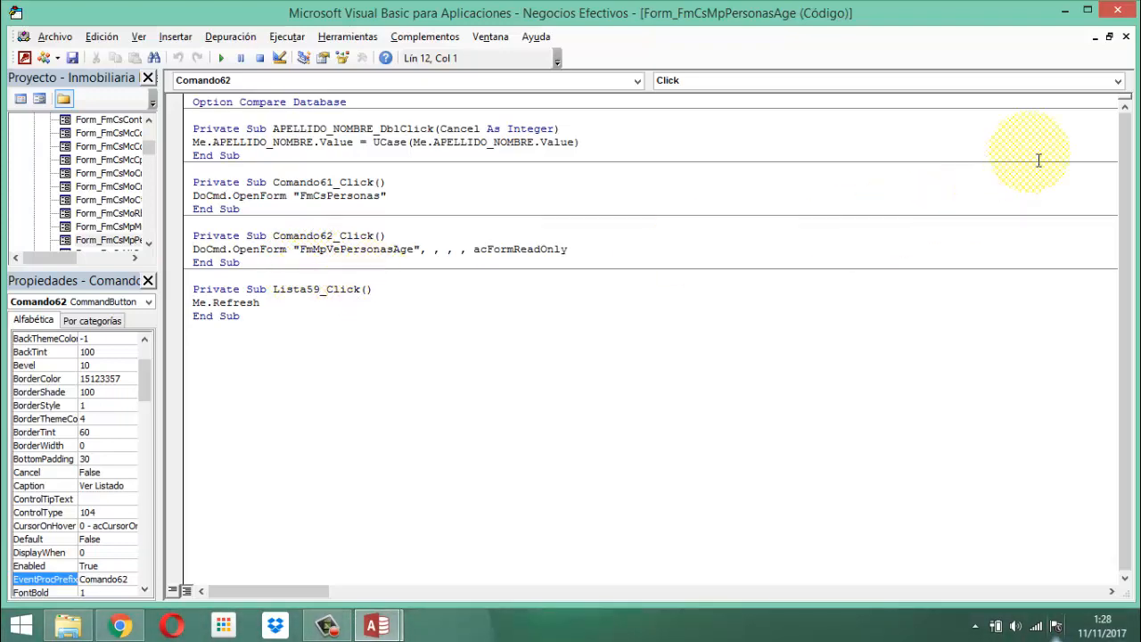
pyautogui.click(1128, 13)
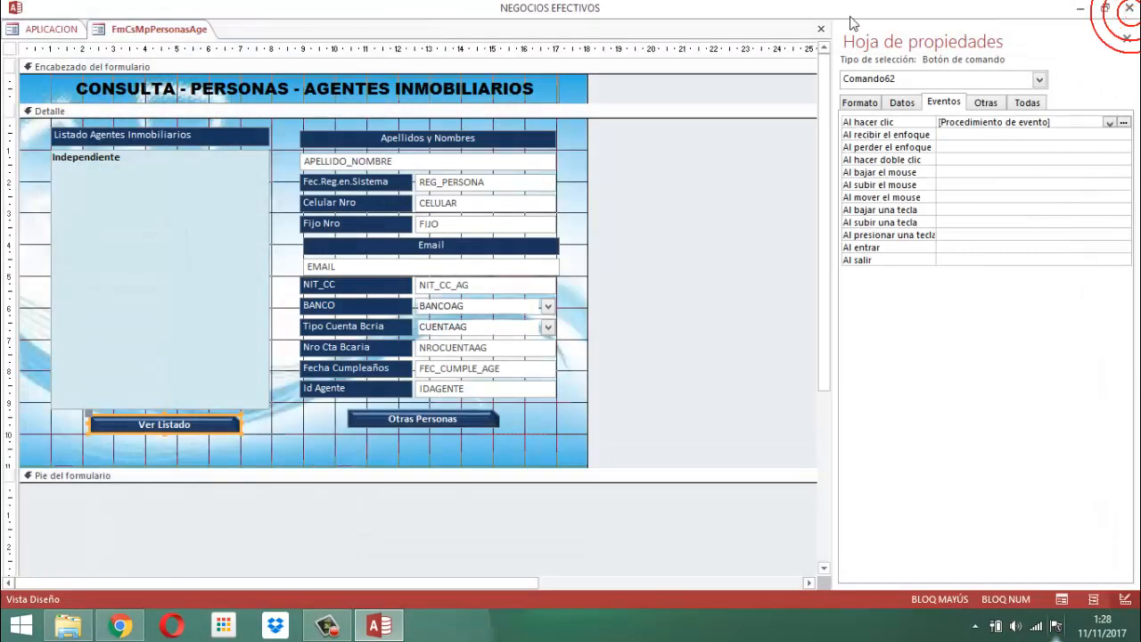
pyautogui.click(1127, 39)
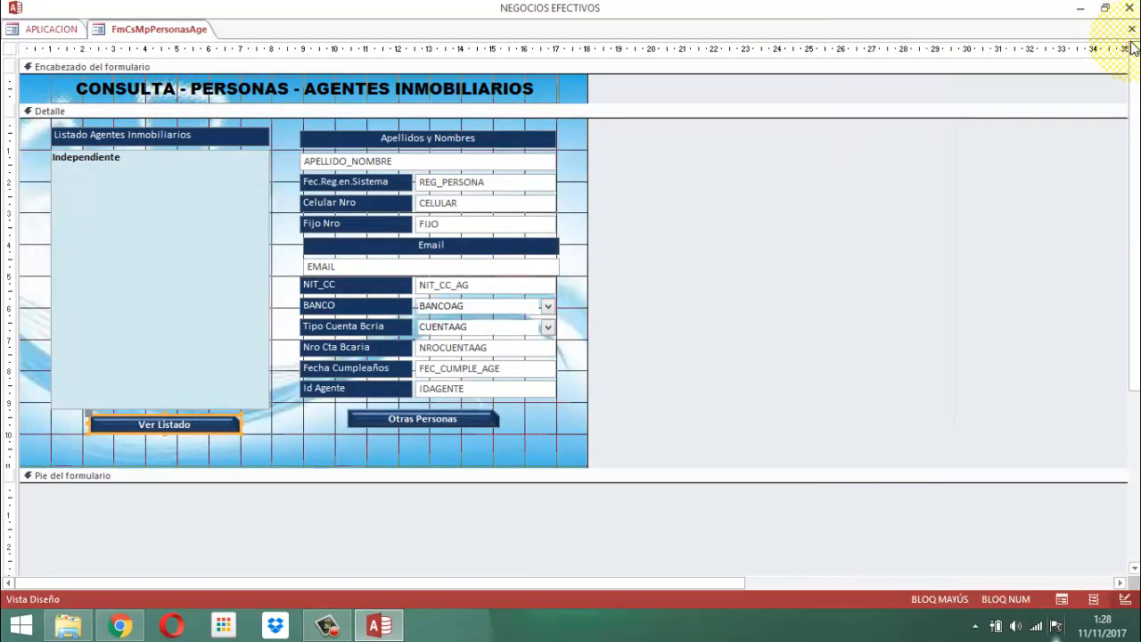
# Show the database's navigation pane and search its objects for FmCsMpVe.
pyautogui.press('F11')
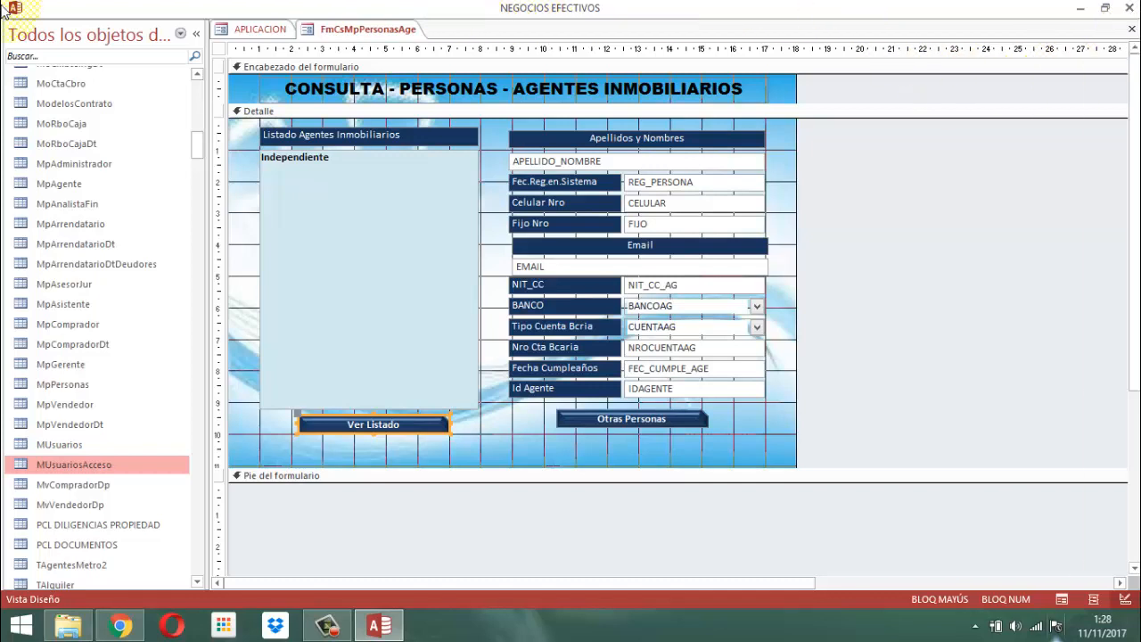
pyautogui.click(68, 57)
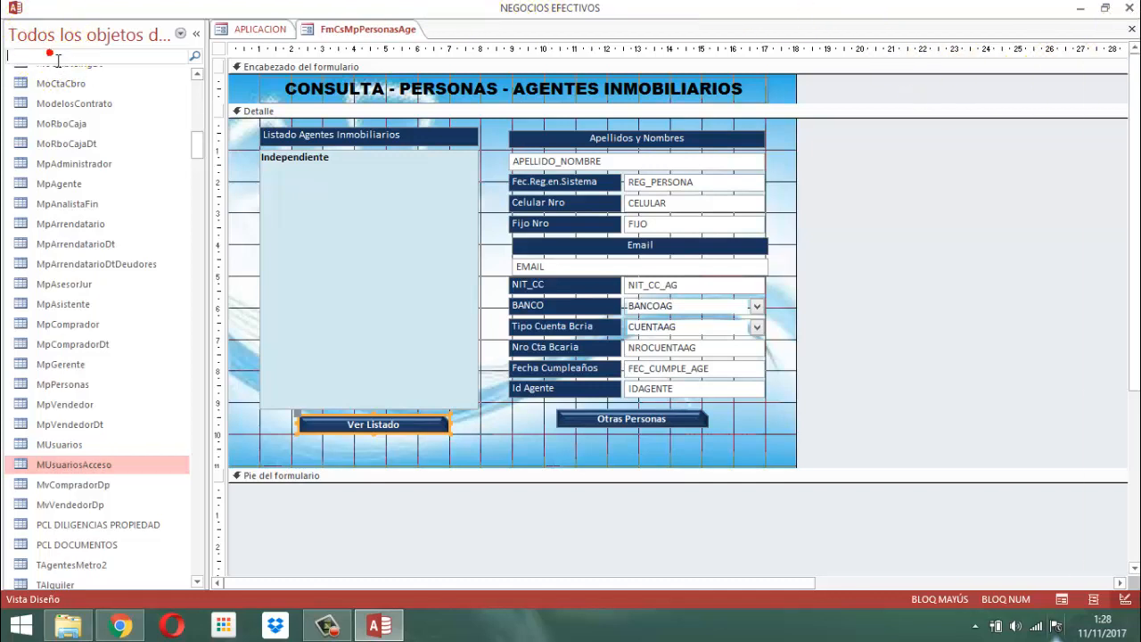
pyautogui.write('fM')
pyautogui.press('BackSpace')
pyautogui.press('BackSpace')
pyautogui.write('FmC')
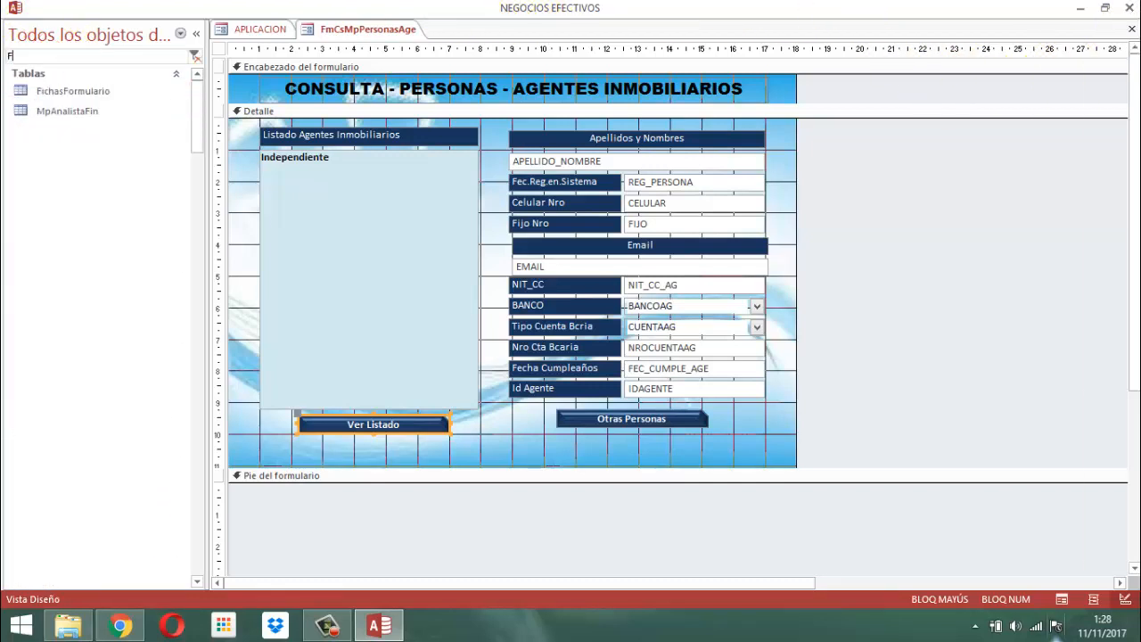
pyautogui.write('s')
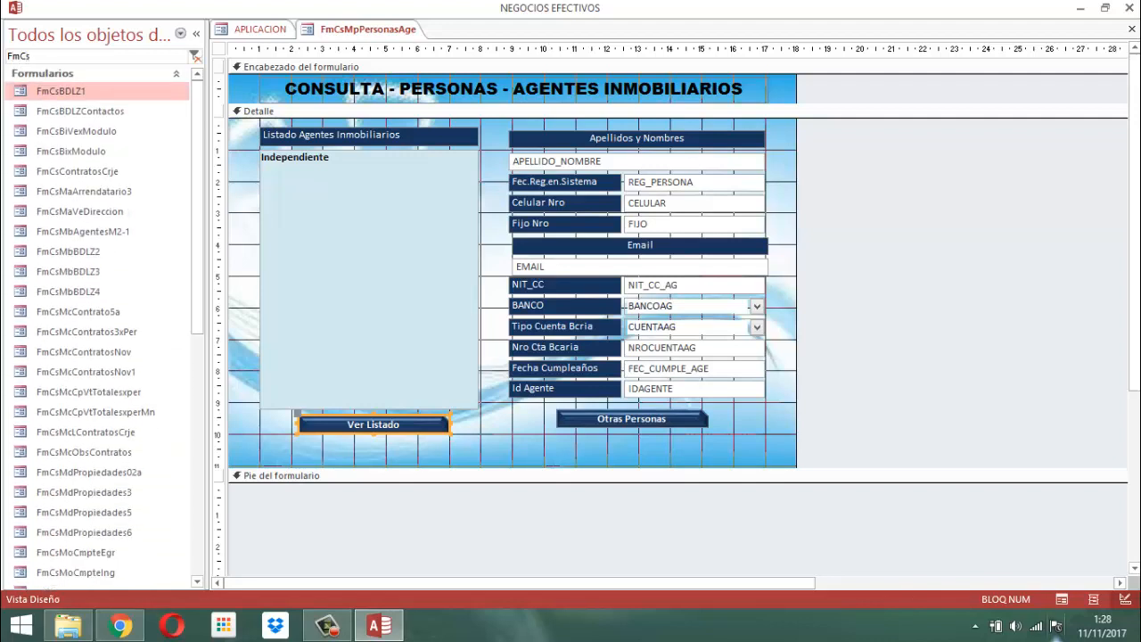
pyautogui.write('MpVer')
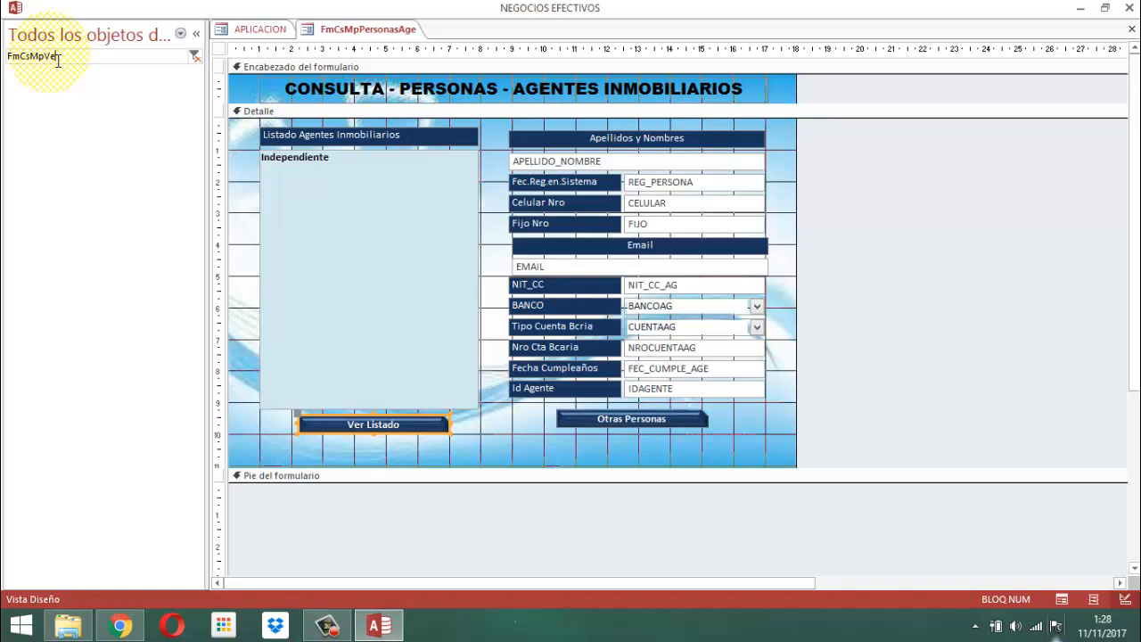
# Search the database objects for FmMpVe instead and open the form FmMpVePersonasAge in Design view.
pyautogui.press('BackSpace')
pyautogui.press('BackSpace')
pyautogui.press('BackSpace')
pyautogui.press('BackSpace')
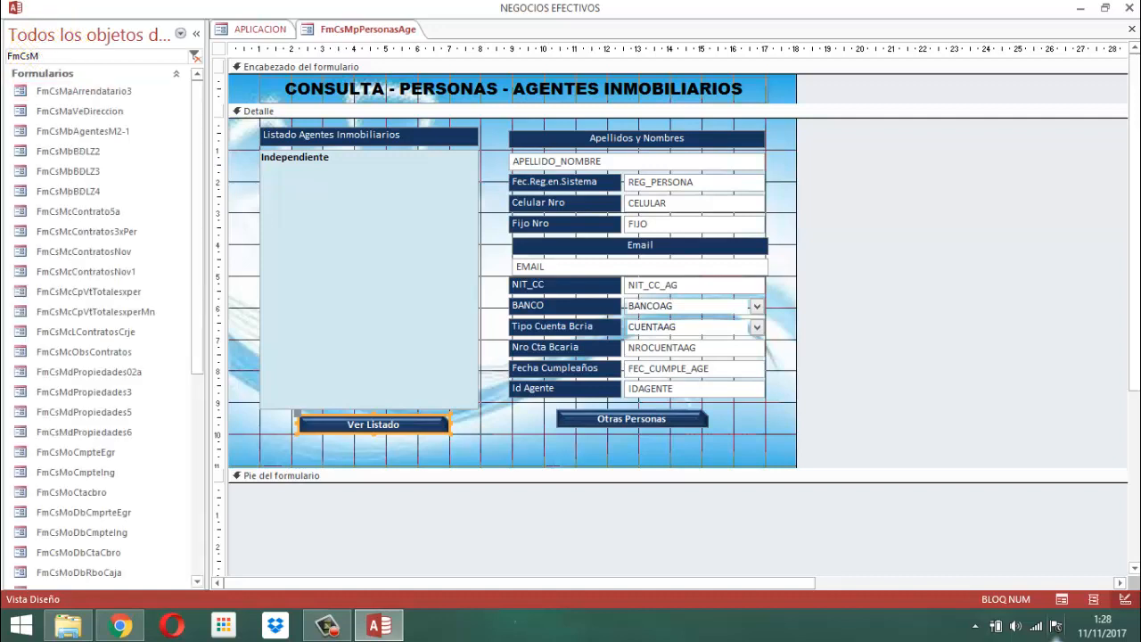
pyautogui.press('BackSpace')
pyautogui.press('BackSpace')
pyautogui.press('BackSpace')
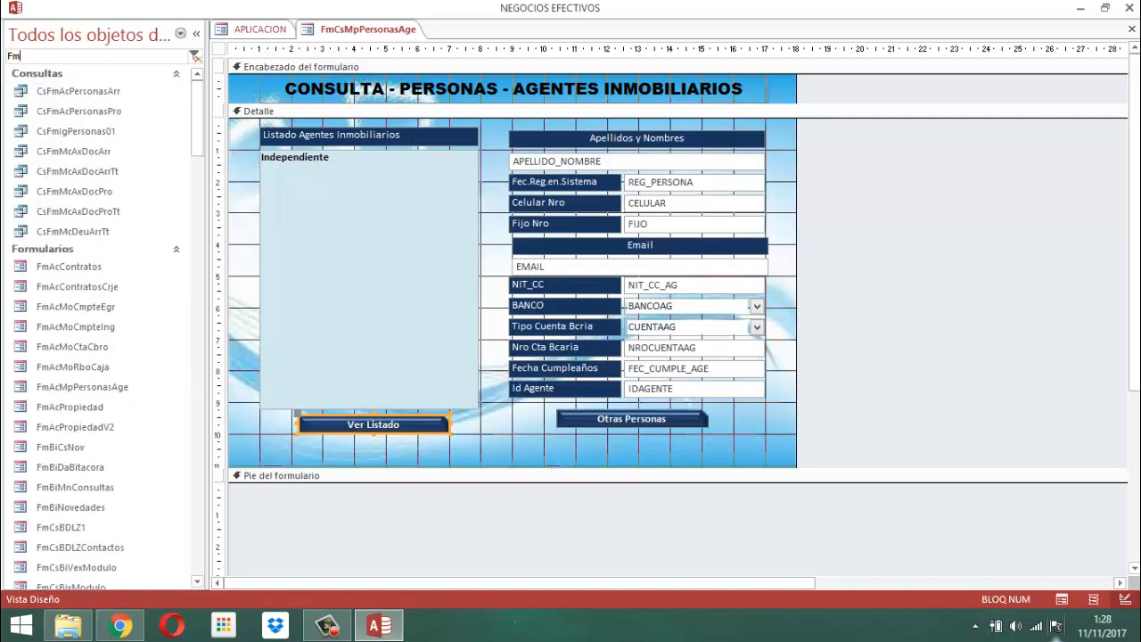
pyautogui.write('Mp')
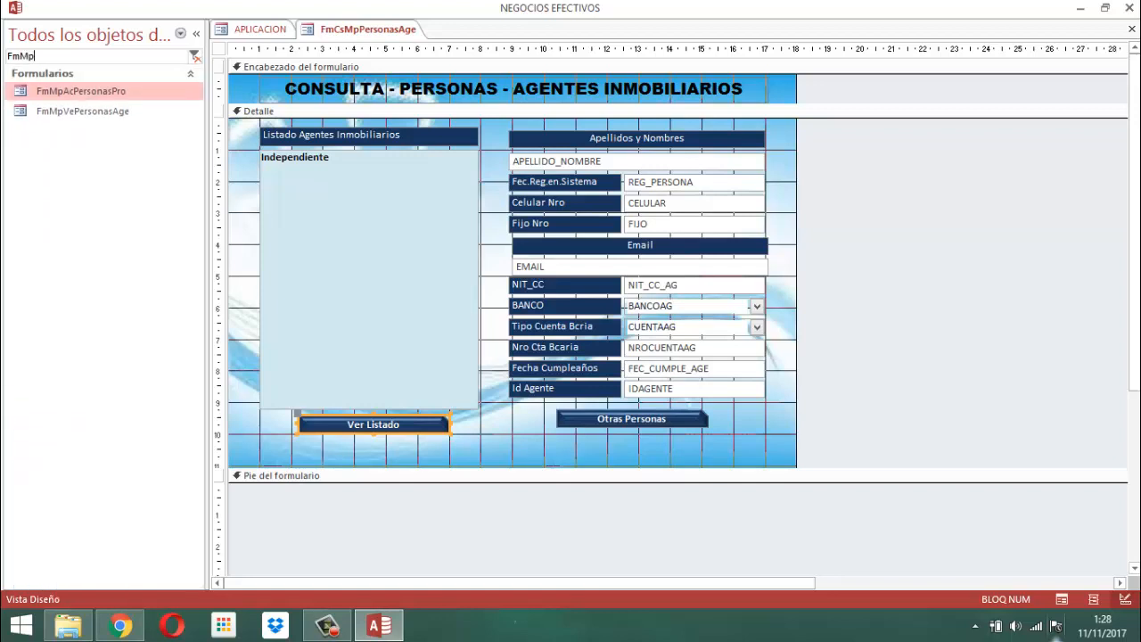
pyautogui.write('Cs')
pyautogui.press('BackSpace')
pyautogui.press('BackSpace')
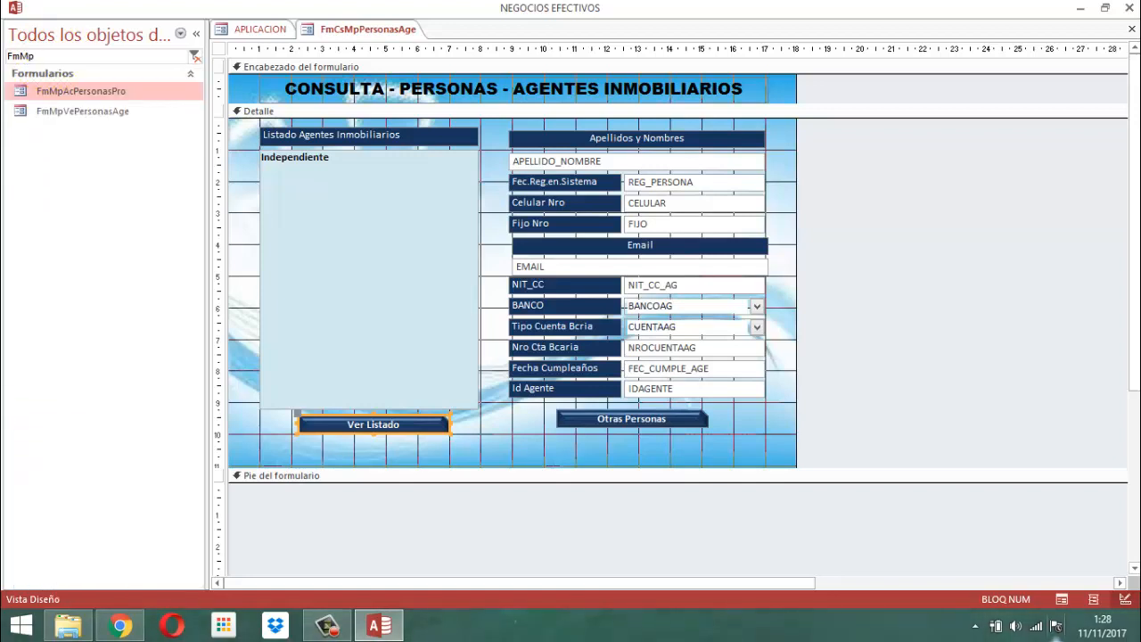
pyautogui.write('Ve')
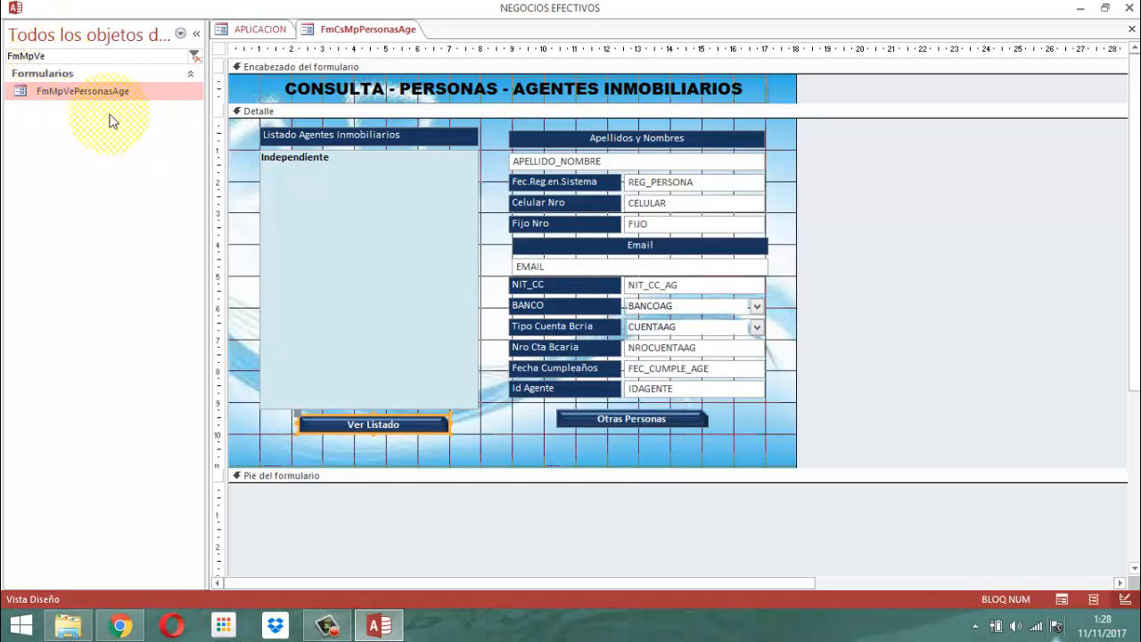
pyautogui.rightClick(85, 94)
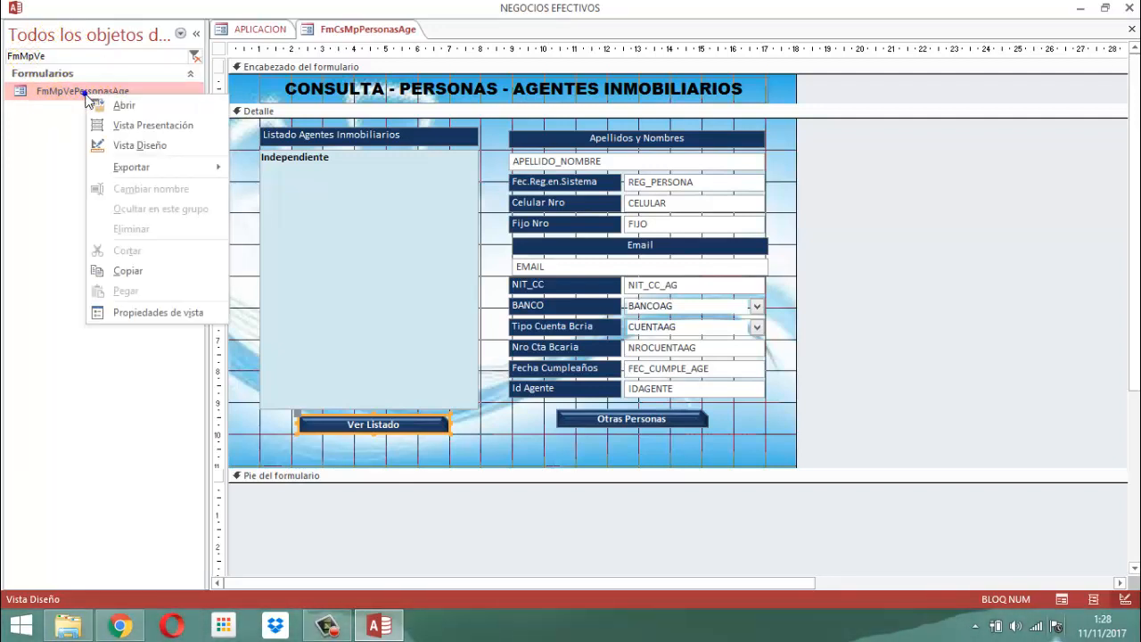
pyautogui.click(129, 145)
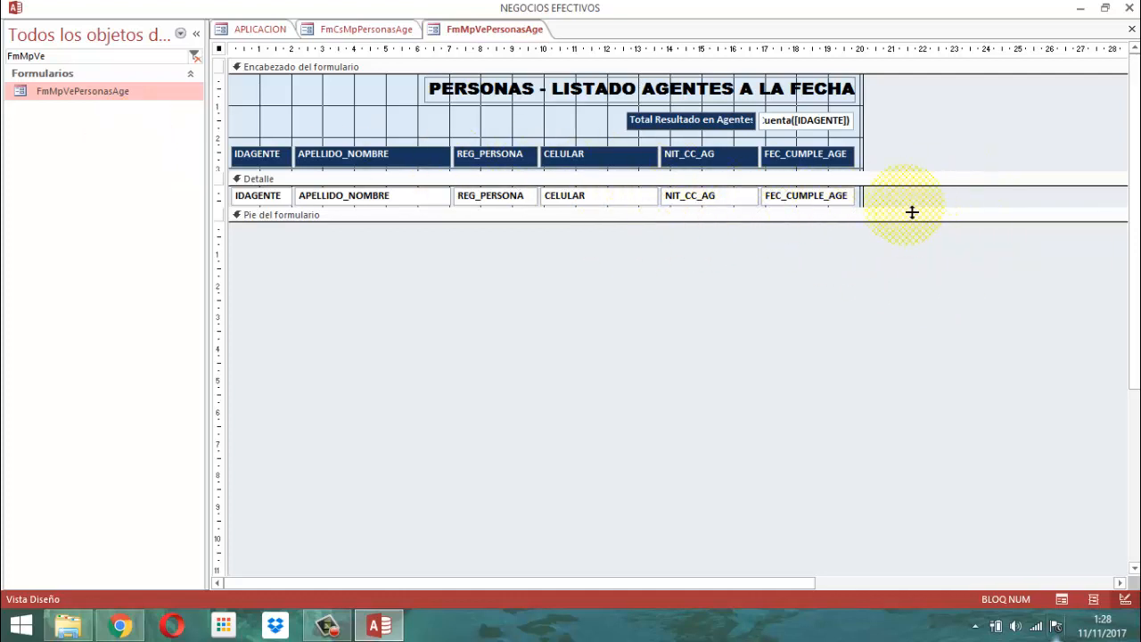
# Cut the FEC_CUMPLE_AGE heading label and detail field together and paste them back into the agents listing form.
pyautogui.moveTo(897, 157); pyautogui.dragTo(800, 196)
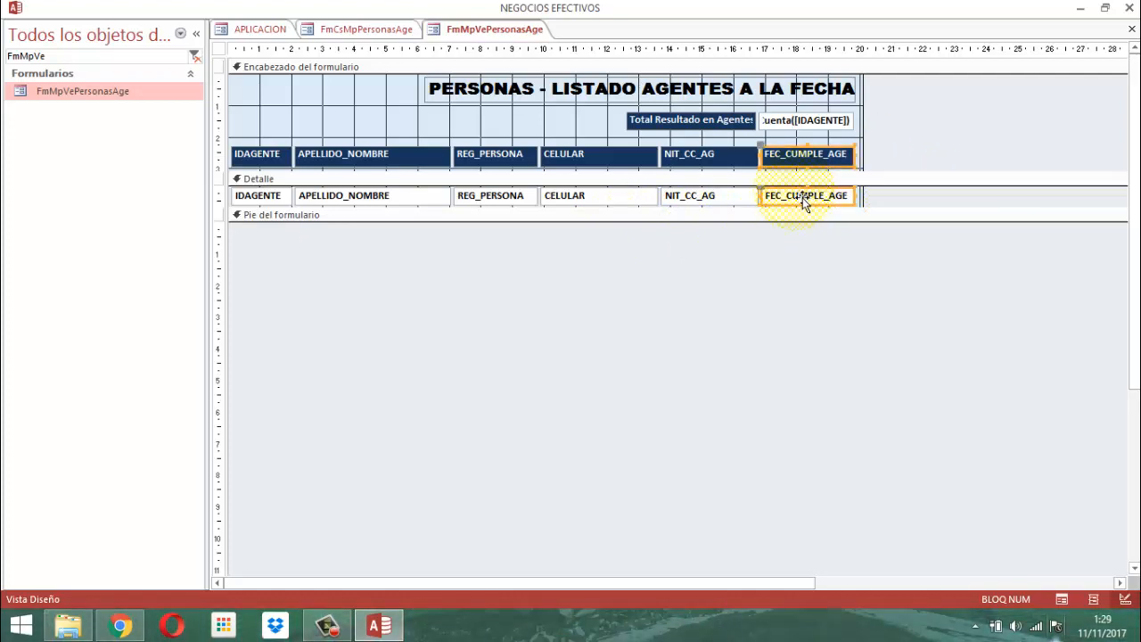
pyautogui.press('Delete')
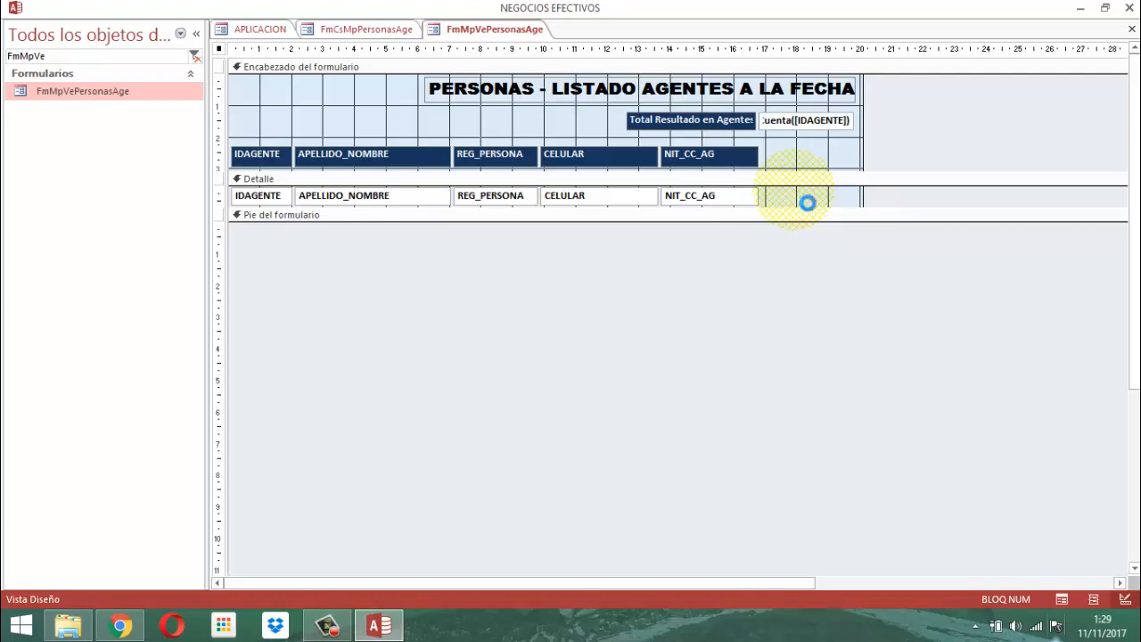
pyautogui.hotkey('ctrl', 'v')
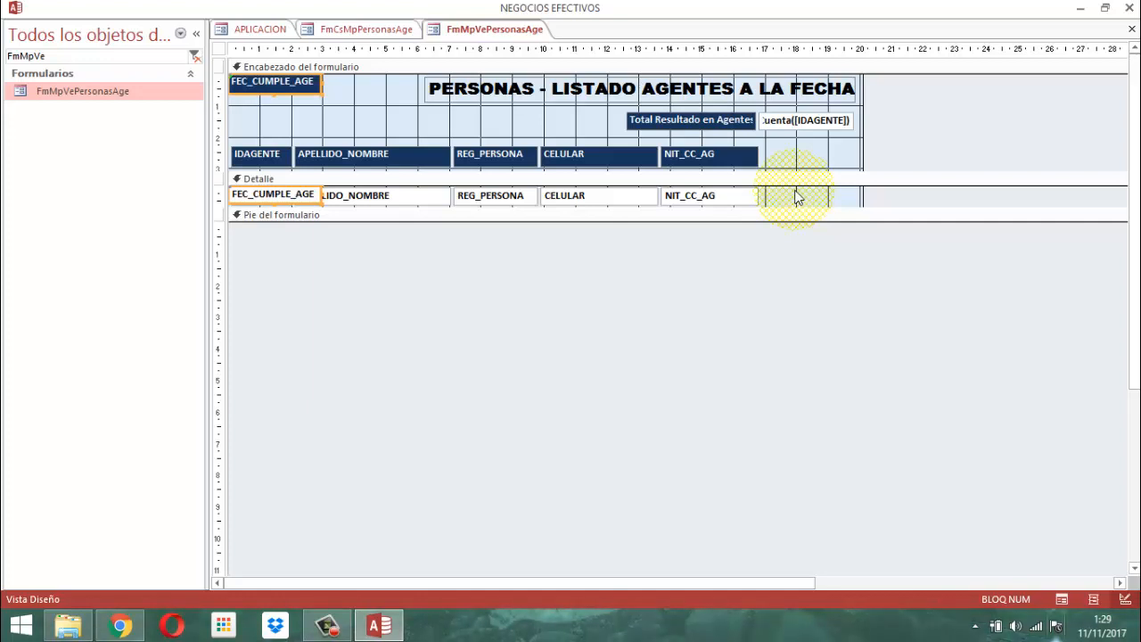
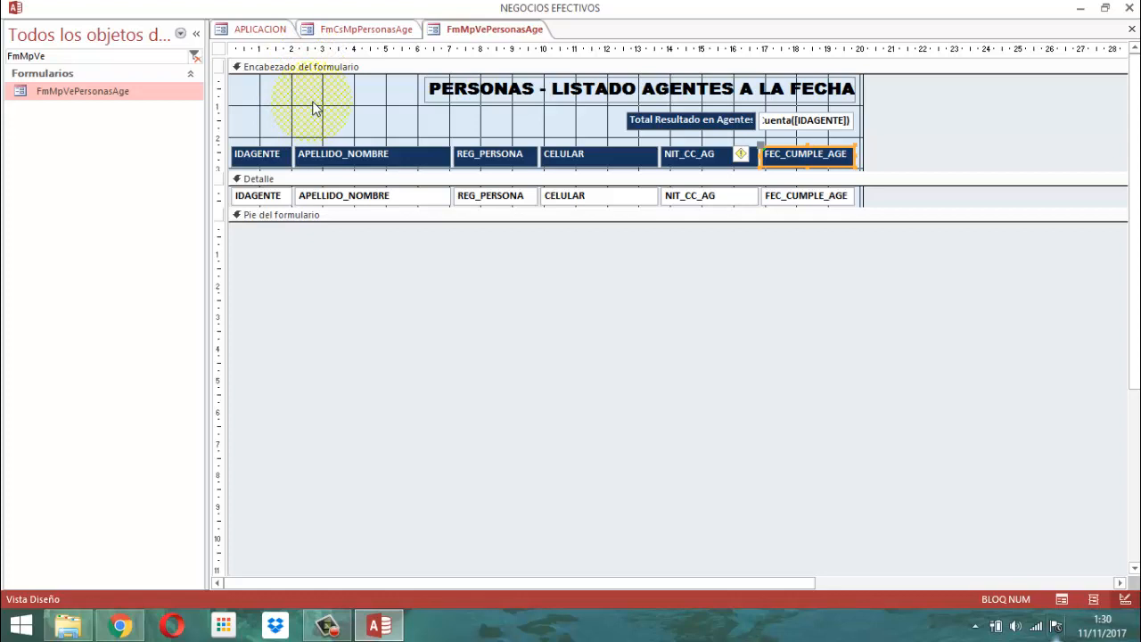
# View the data properties of the whole agents listing form, including its record source, and close the property sheet.
pyautogui.click(219, 51)
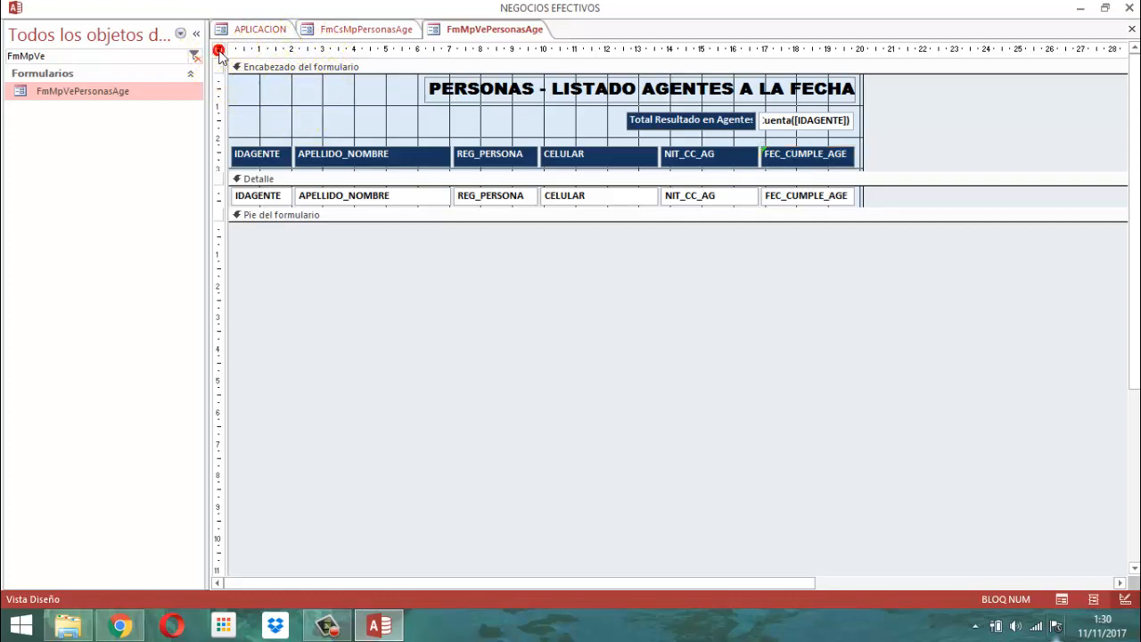
pyautogui.click(218, 51)
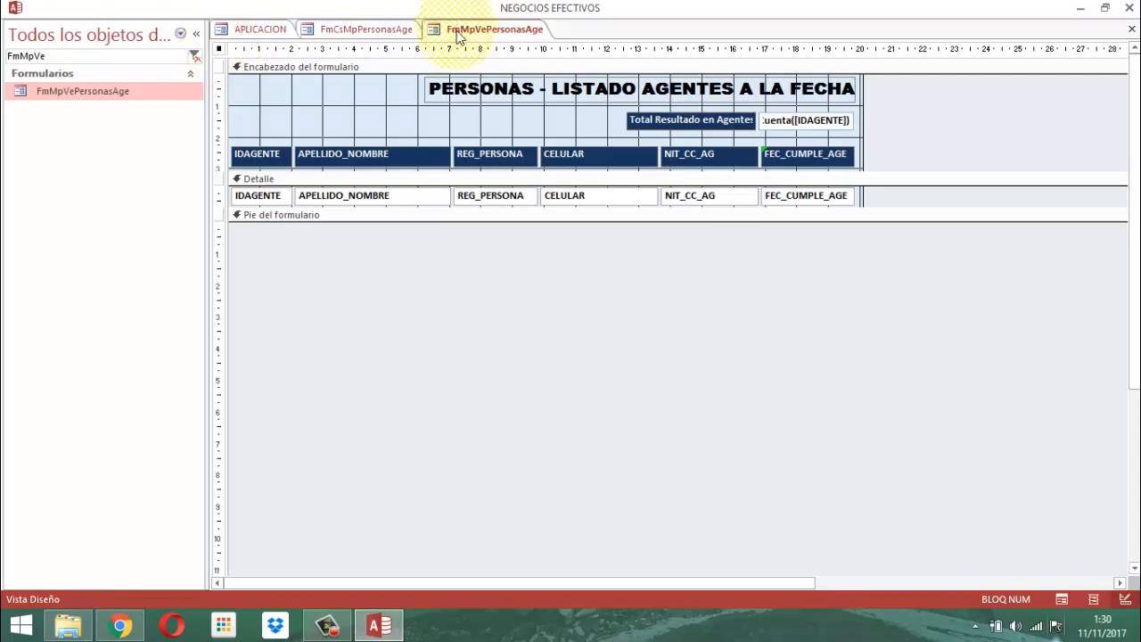
pyautogui.rightClick(219, 49)
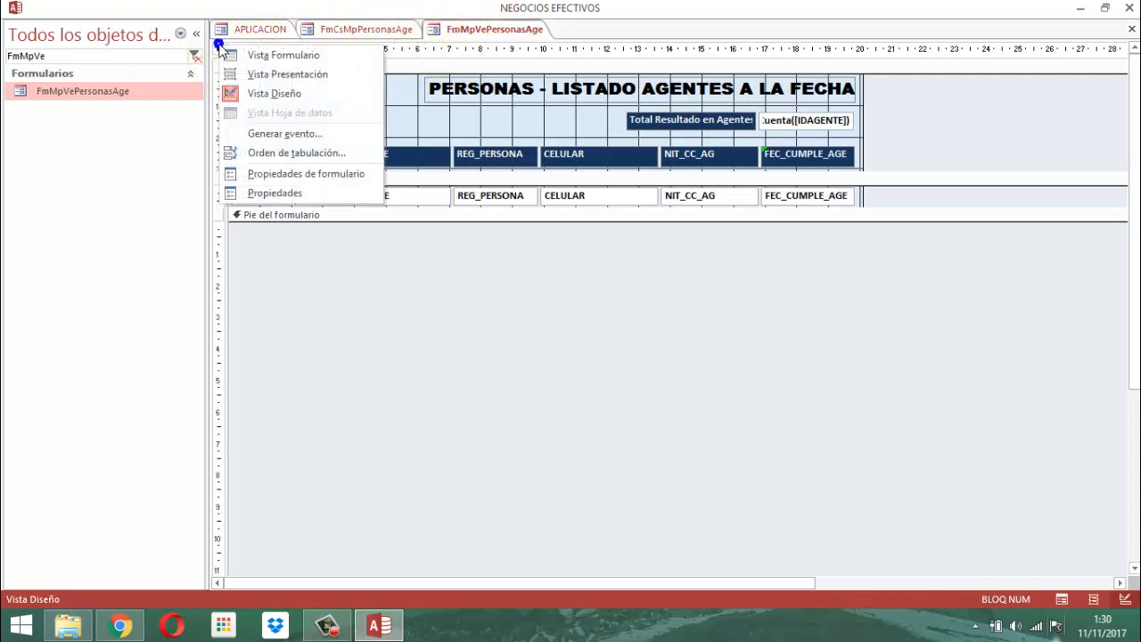
pyautogui.click(266, 194)
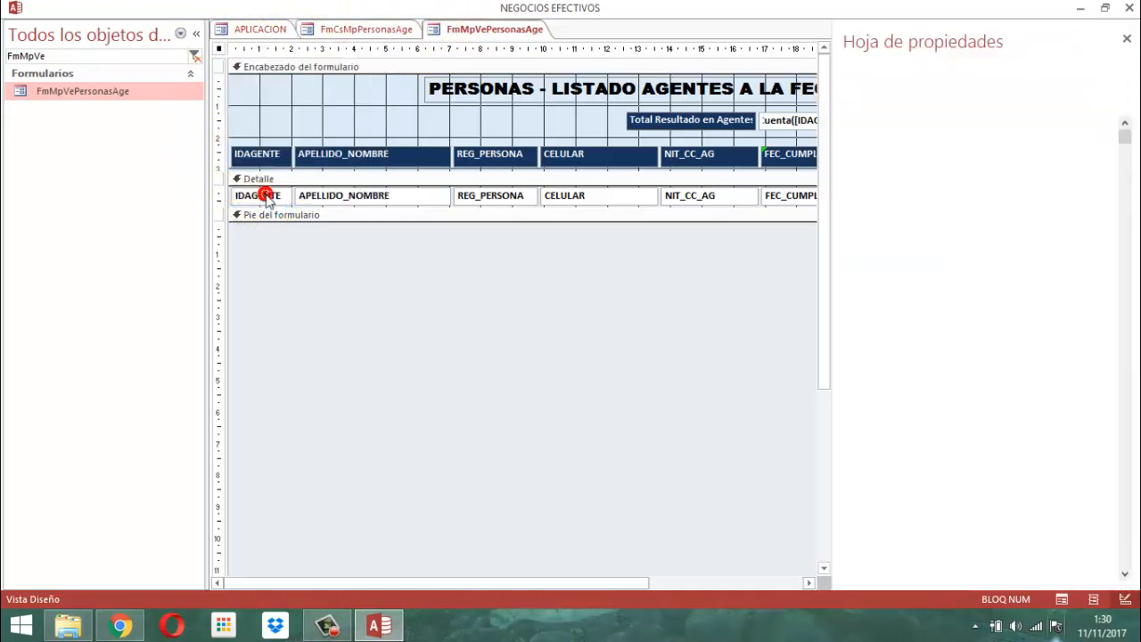
pyautogui.click(895, 101)
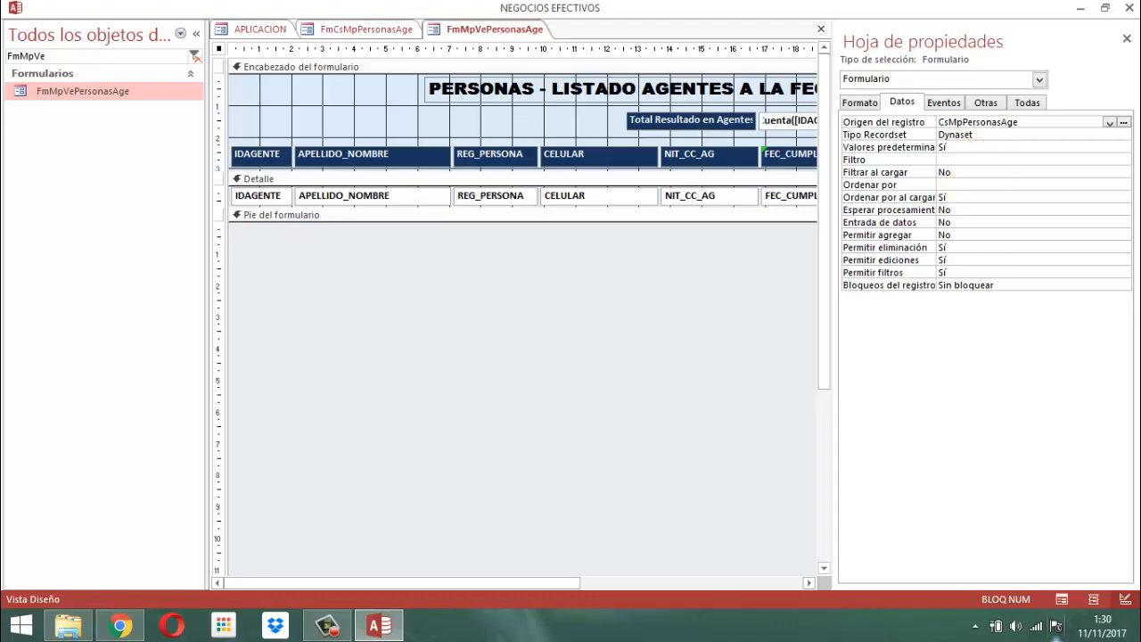
pyautogui.click(1126, 40)
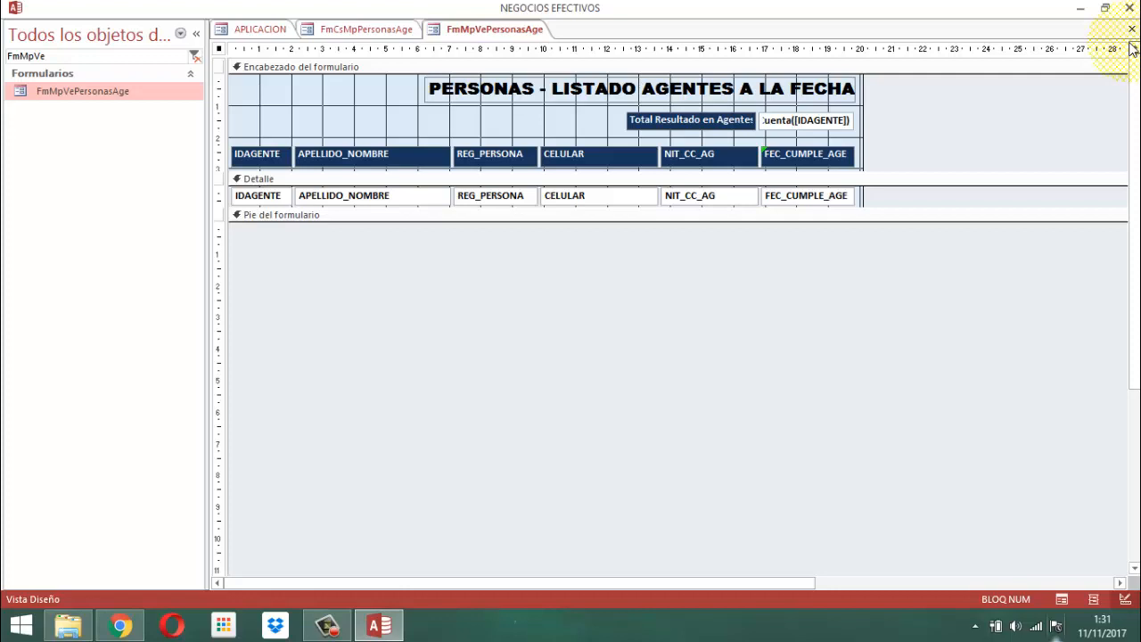
# Close the form FmMpVePersonasAge and save its design changes.
pyautogui.rightClick(495, 29)
pyautogui.click(526, 55)
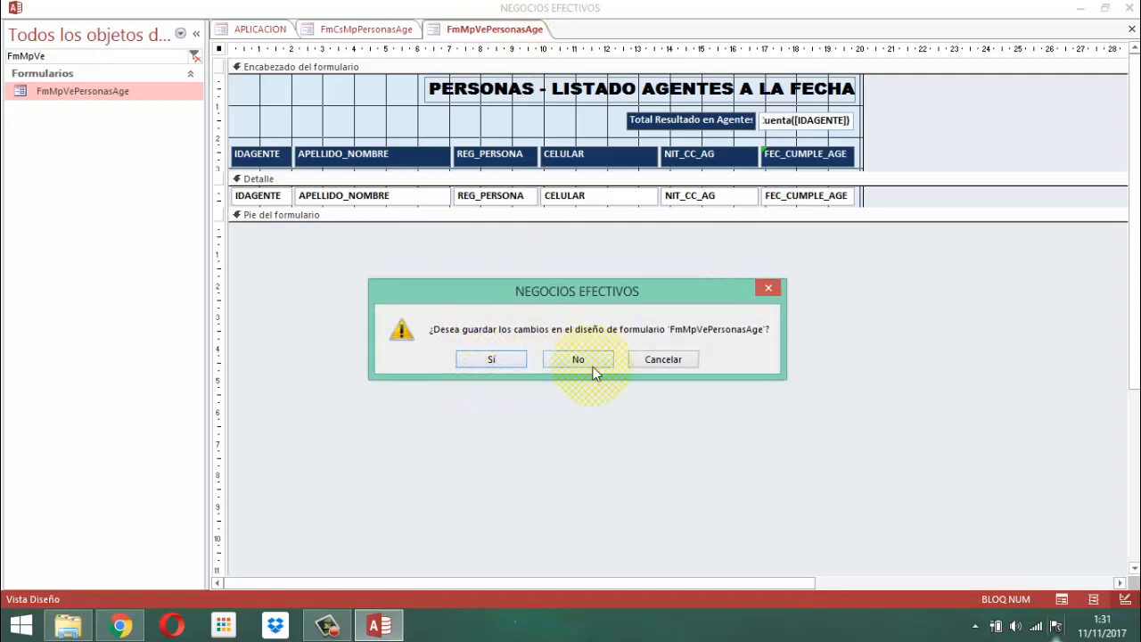
pyautogui.click(506, 361)
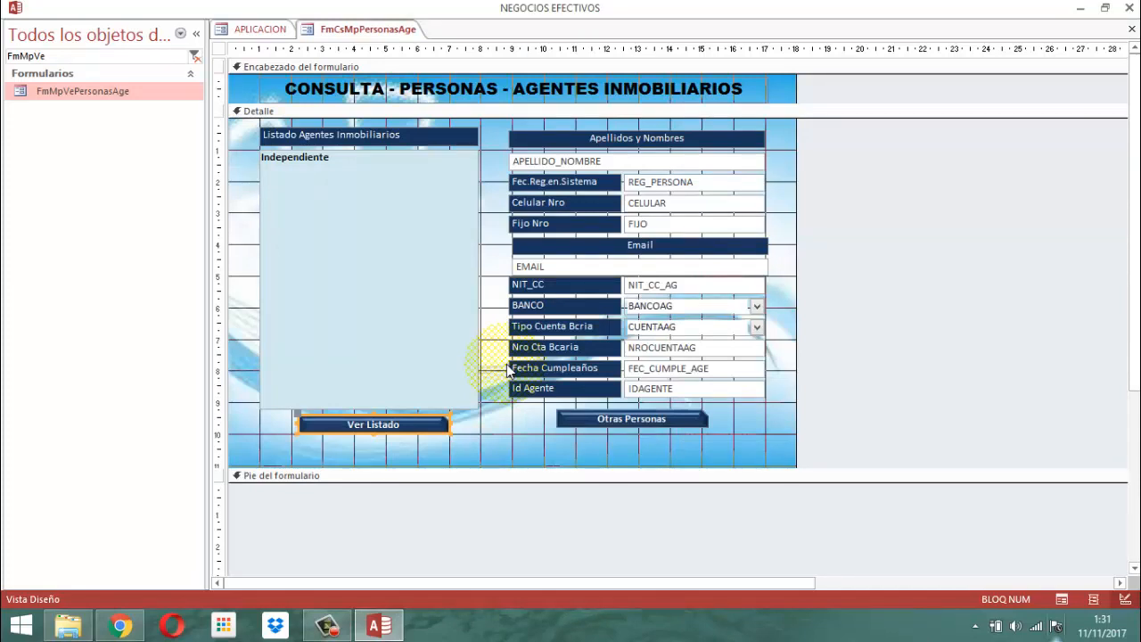
# View the click-event code of the Otras Personas button and close the code editor and property sheet.
pyautogui.click(630, 428)
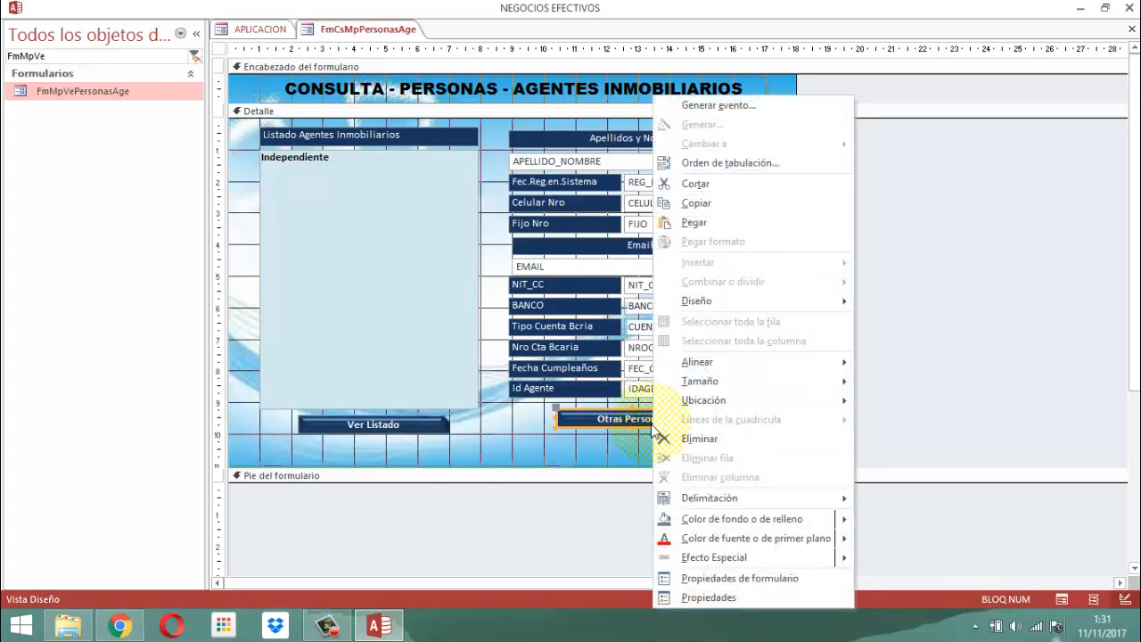
pyautogui.click(712, 597)
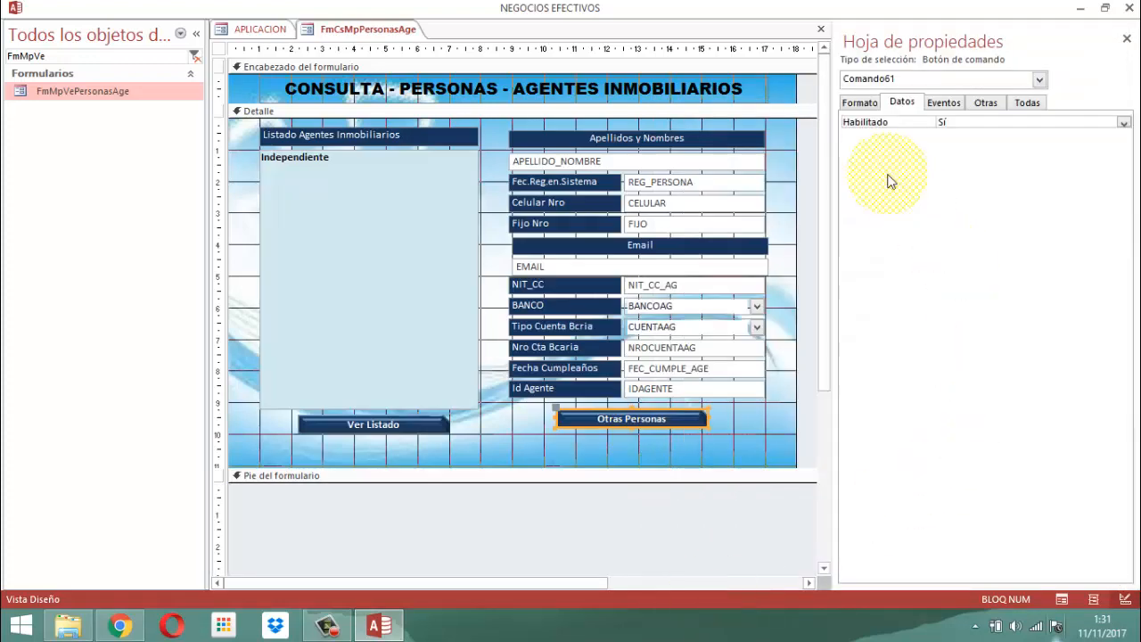
pyautogui.click(943, 102)
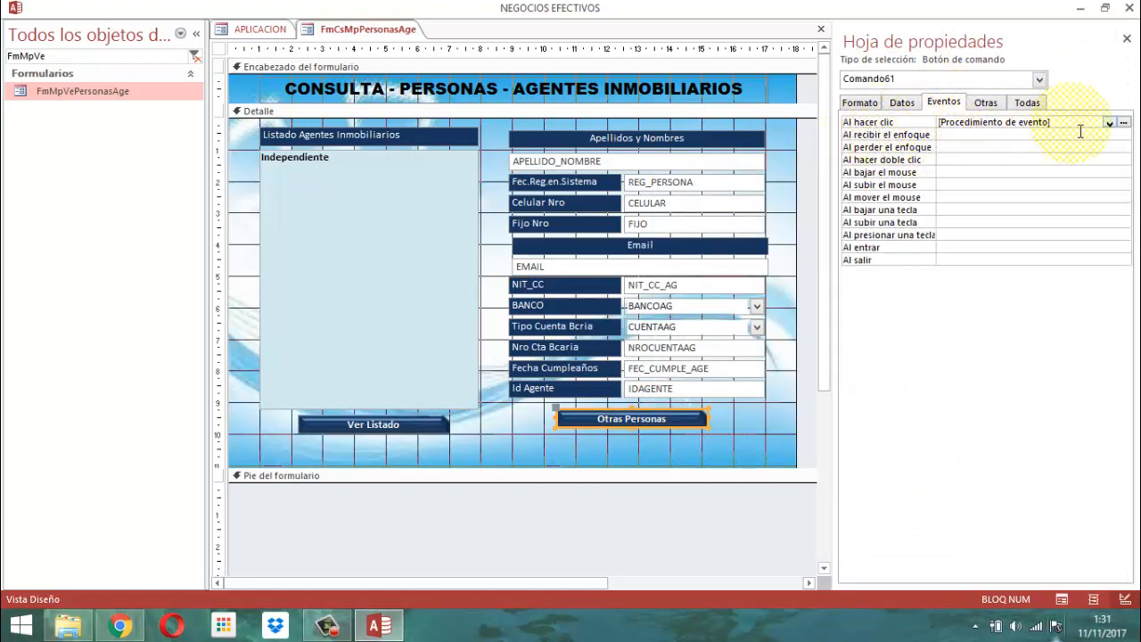
pyautogui.click(1124, 123)
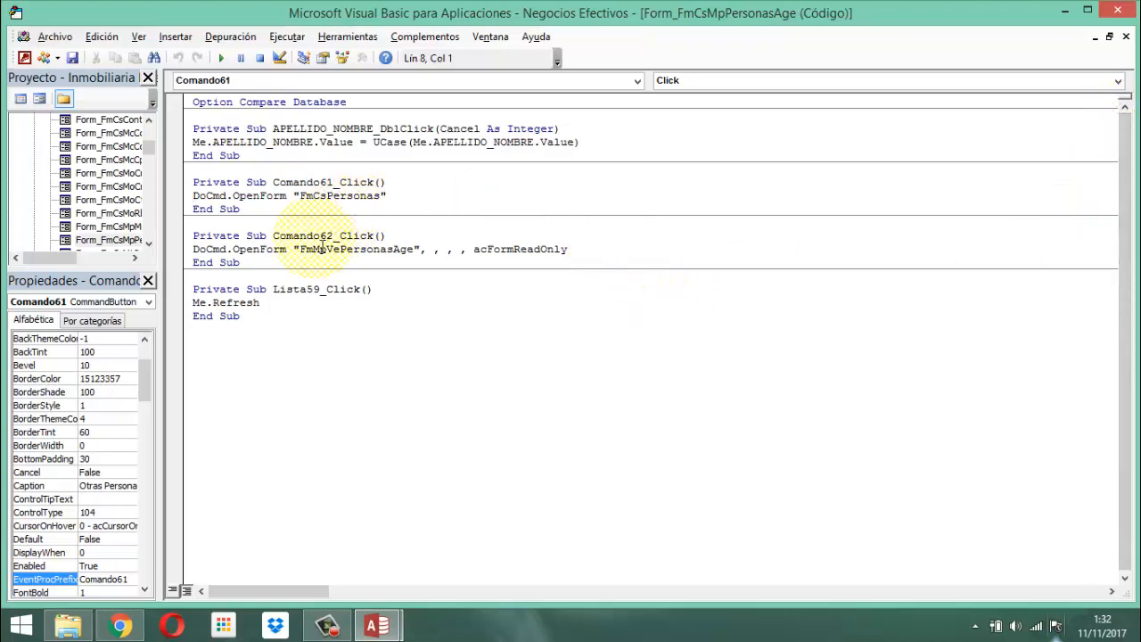
pyautogui.click(1120, 13)
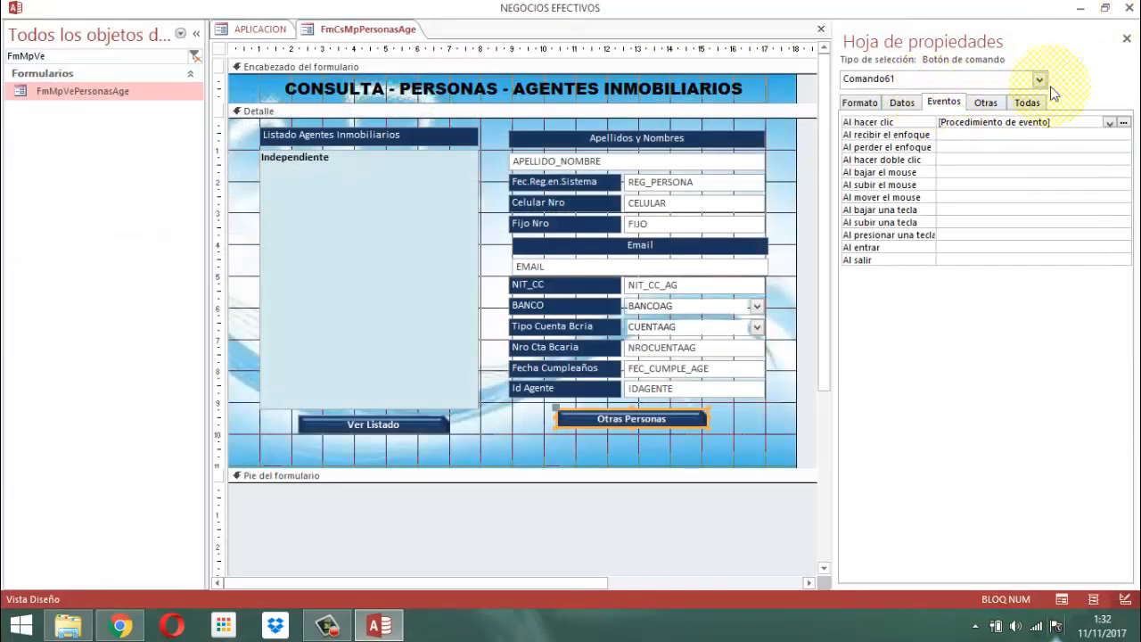
pyautogui.click(1127, 38)
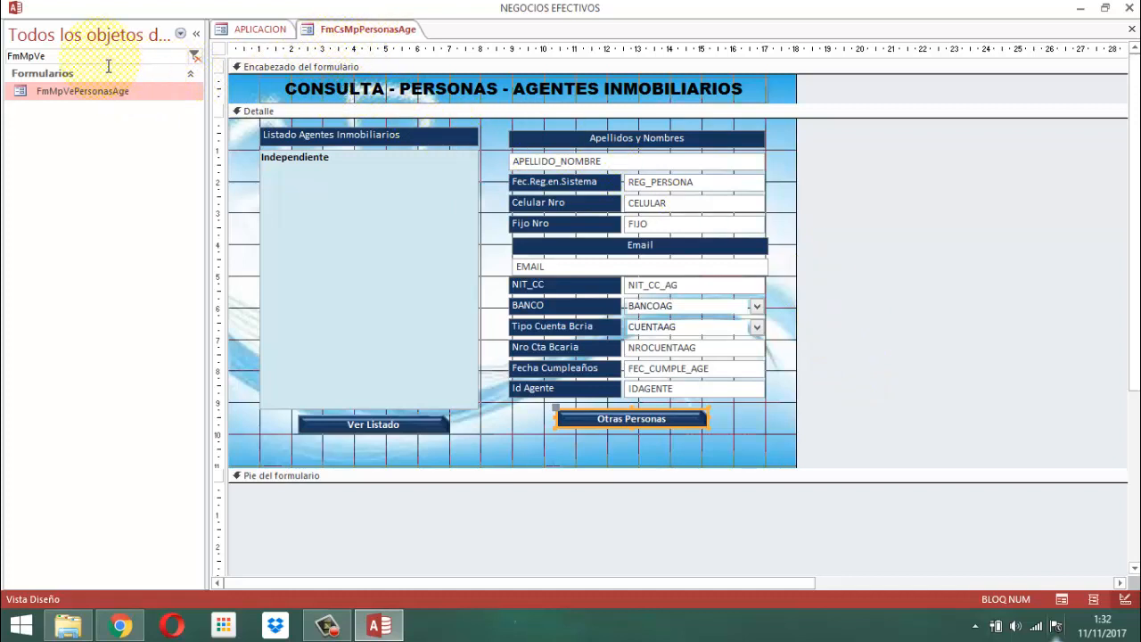
# Try searching the database objects for FmCsMnPersm in place of the current filter.
pyautogui.click(61, 57)
pyautogui.moveTo(60, 59); pyautogui.dragTo(4, 28)
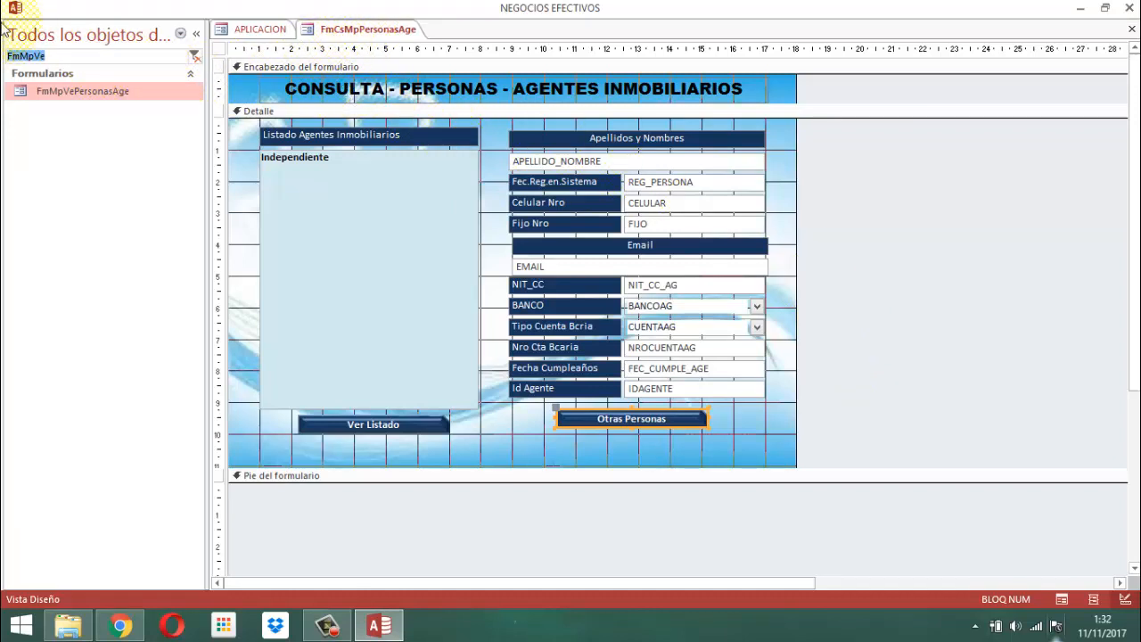
pyautogui.press('BackSpace')
pyautogui.write('FmC')
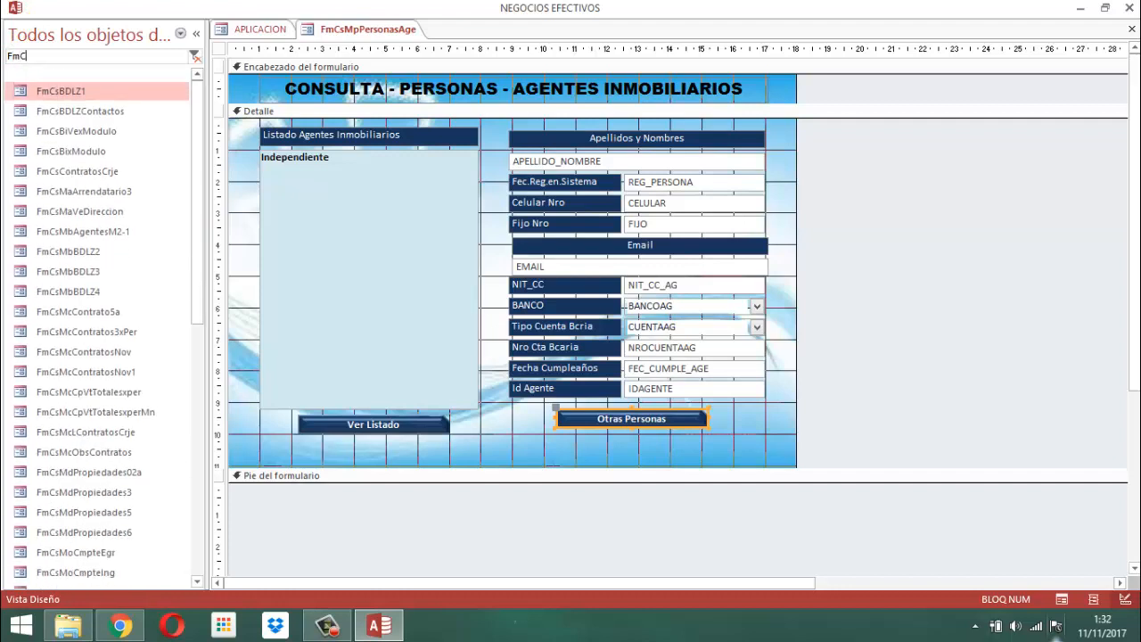
pyautogui.write('sMn')
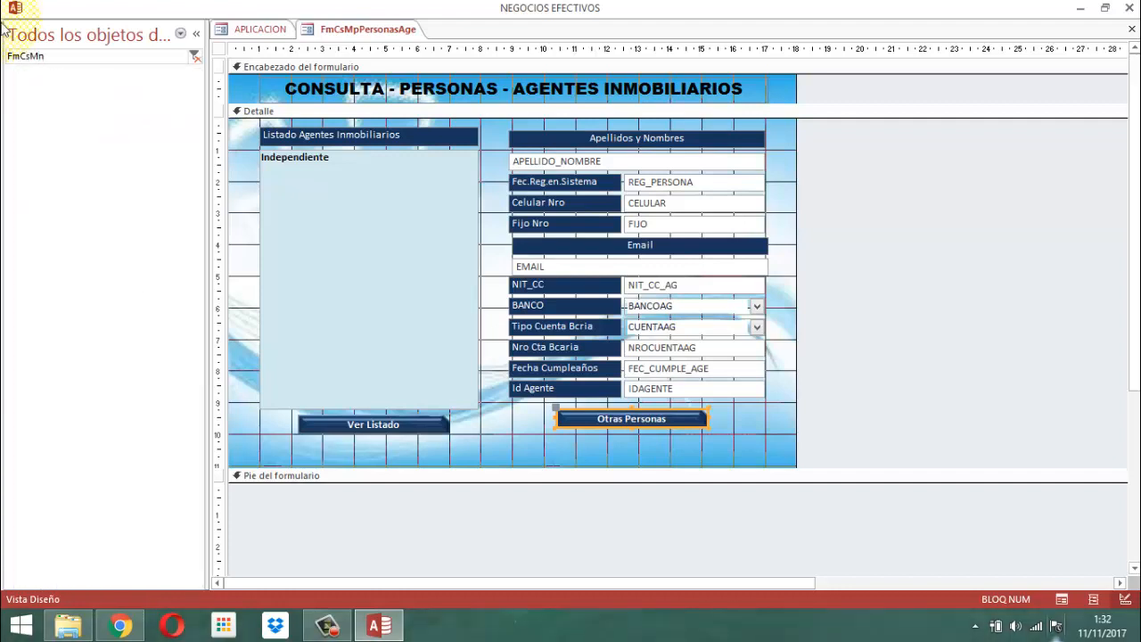
pyautogui.write('Persm')
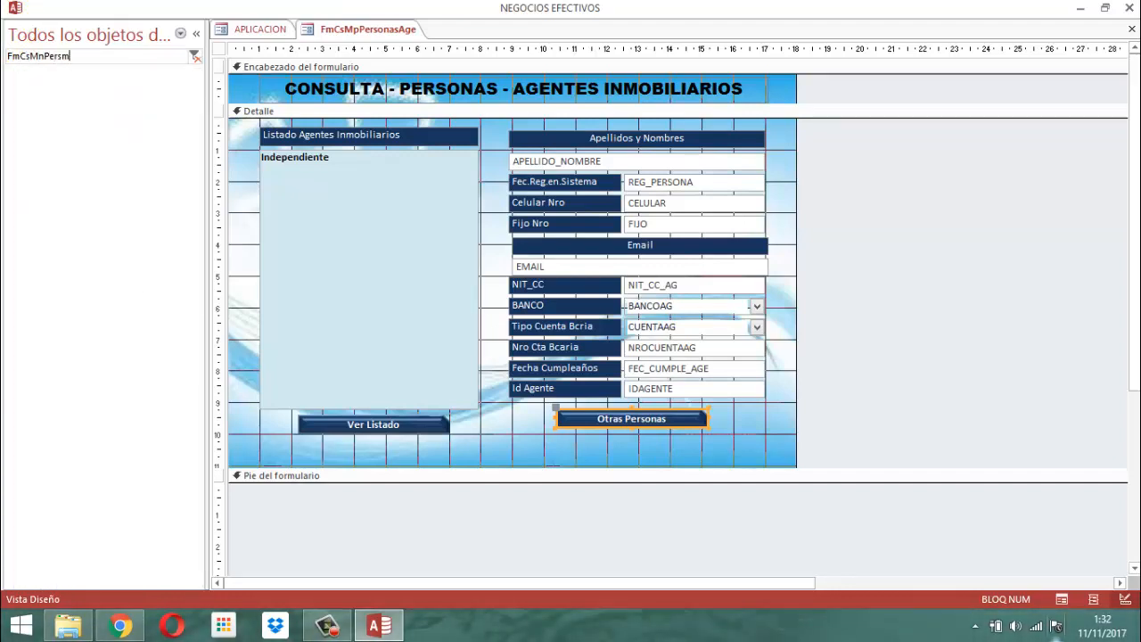
# Try searching the database objects for FmMpPer, FmMpC and FmMpP instead.
pyautogui.press('BackSpace')
pyautogui.press('BackSpace')
pyautogui.press('BackSpace')
pyautogui.press('BackSpace')
pyautogui.press('BackSpace')
pyautogui.press('BackSpace')
pyautogui.press('BackSpace')
pyautogui.press('BackSpace')
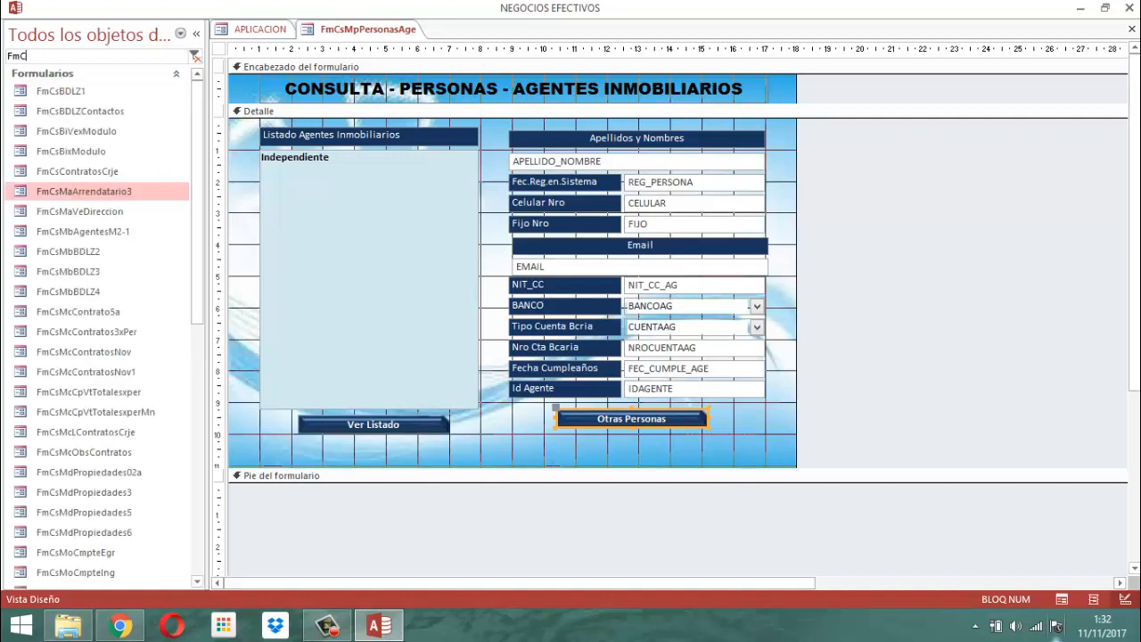
pyautogui.press('BackSpace')
pyautogui.write('M')
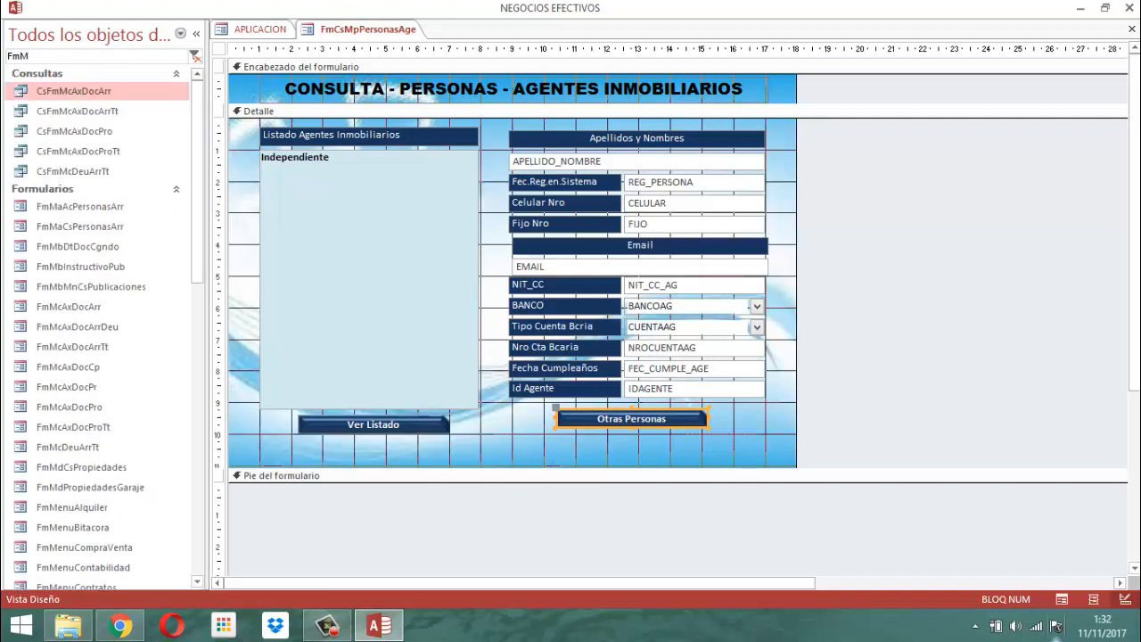
pyautogui.write('pPer')
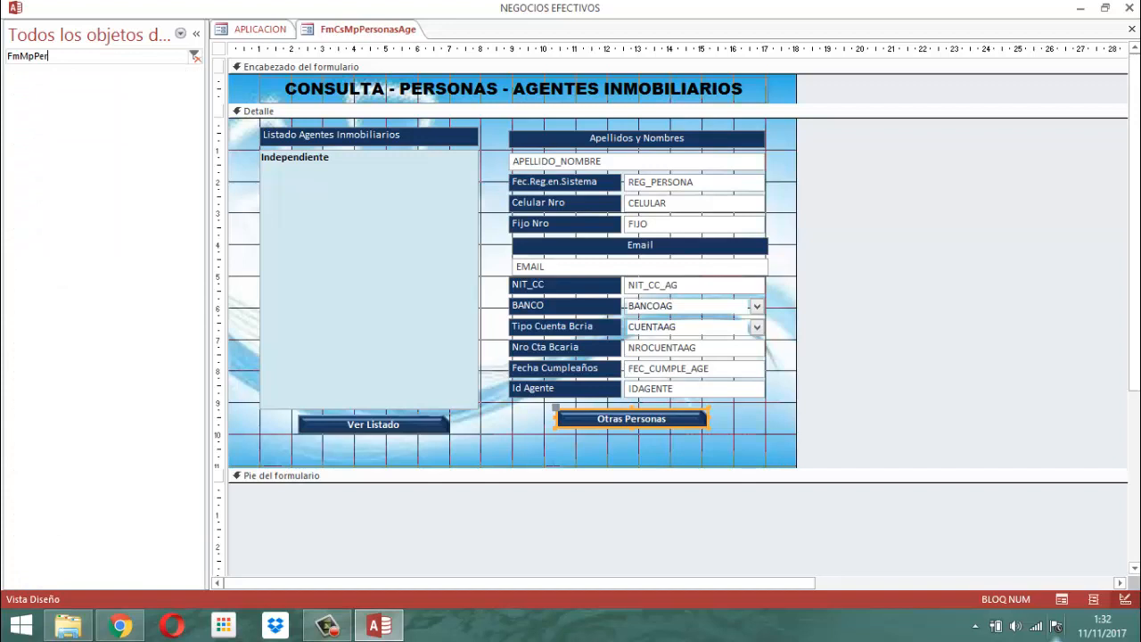
pyautogui.press('BackSpace')
pyautogui.press('BackSpace')
pyautogui.press('BackSpace')
pyautogui.write('C')
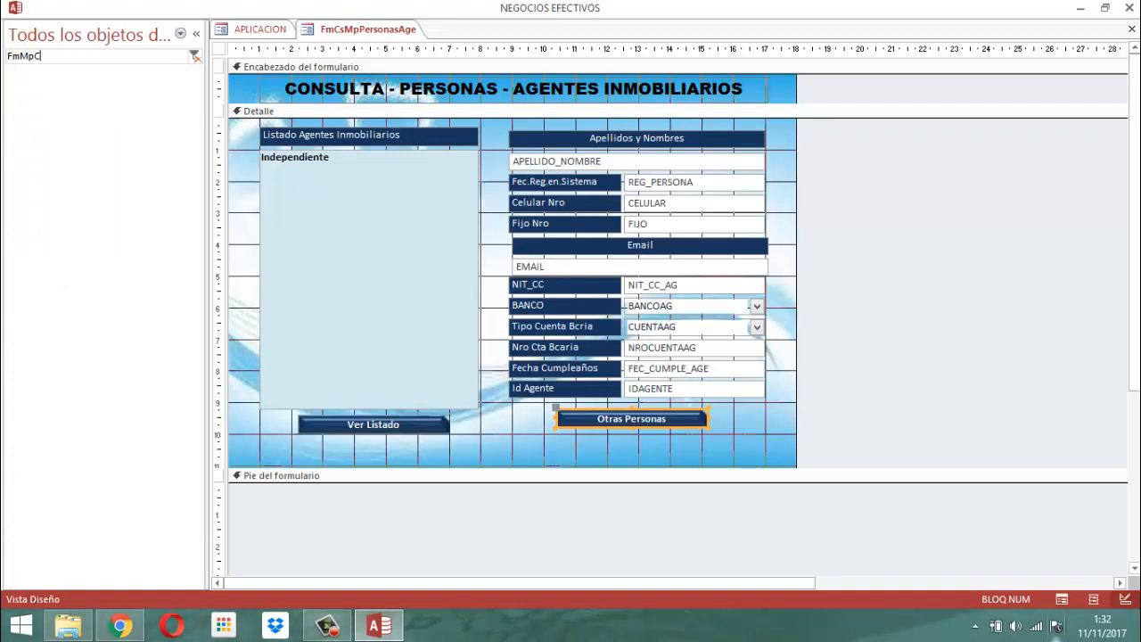
pyautogui.press('BackSpace')
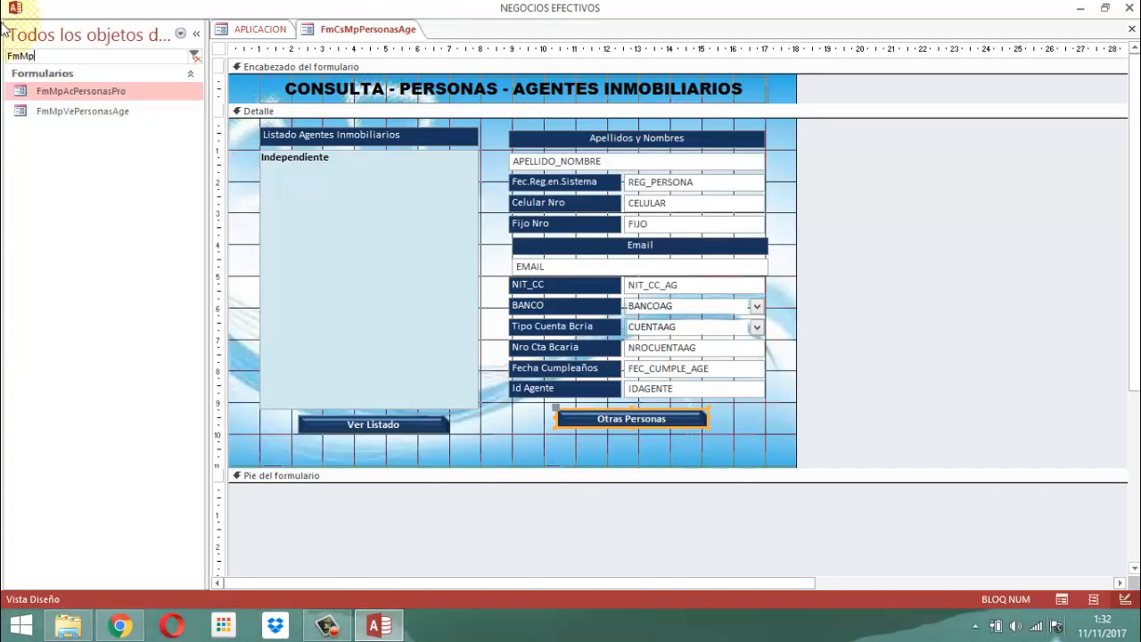
pyautogui.write('P')
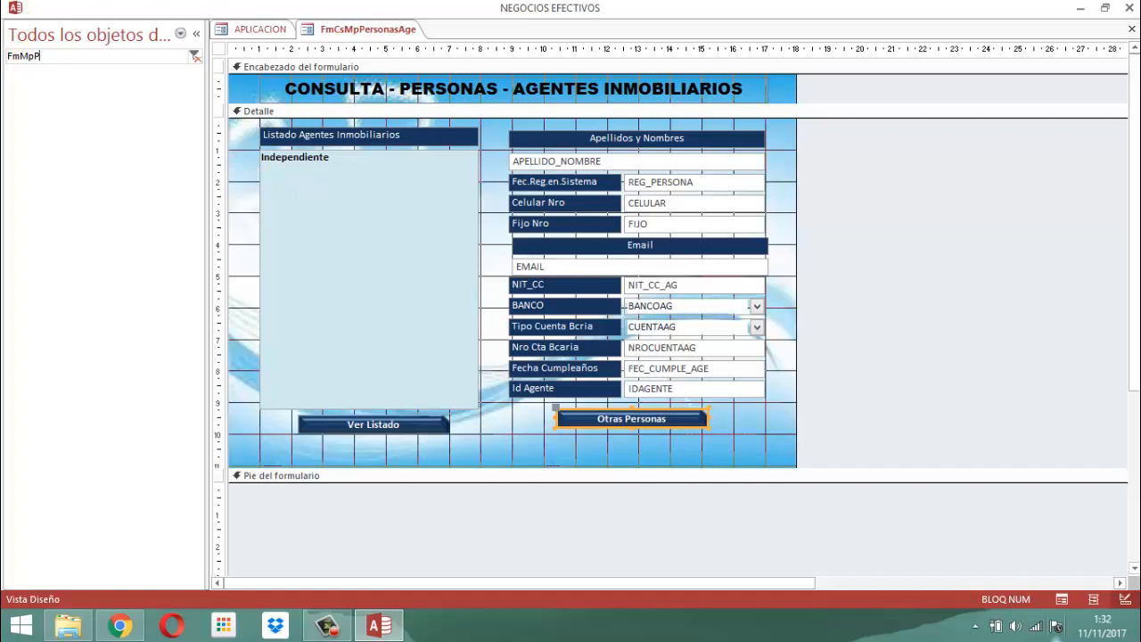
pyautogui.press('BackSpace')
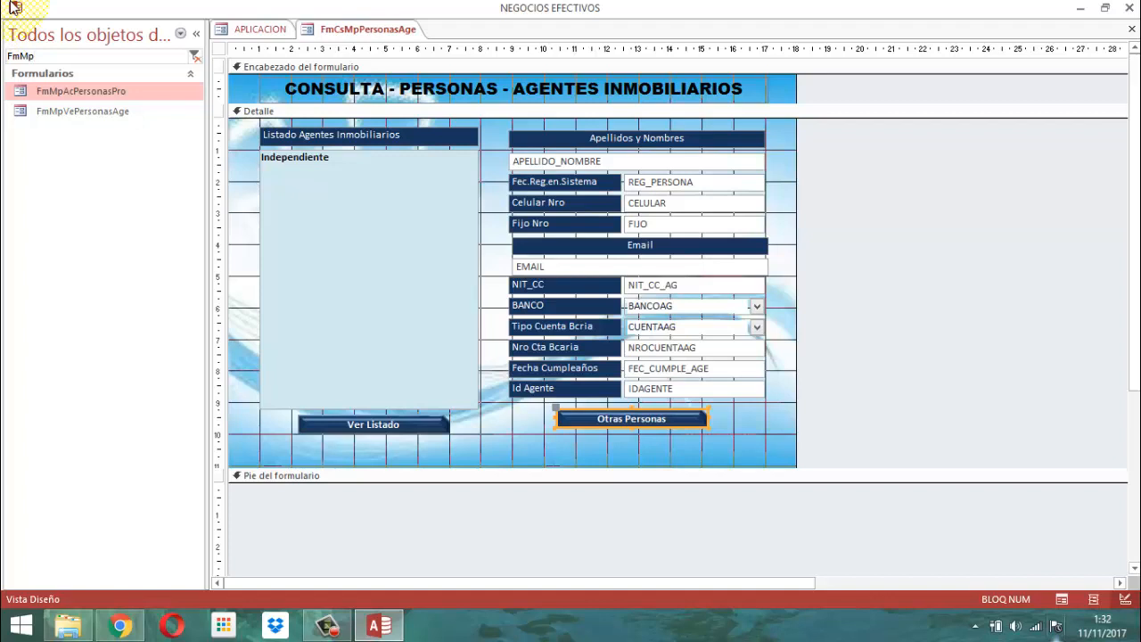
# Clear the object search and search all database objects for personasage.
pyautogui.press('BackSpace')
pyautogui.press('BackSpace')
pyautogui.press('BackSpace')
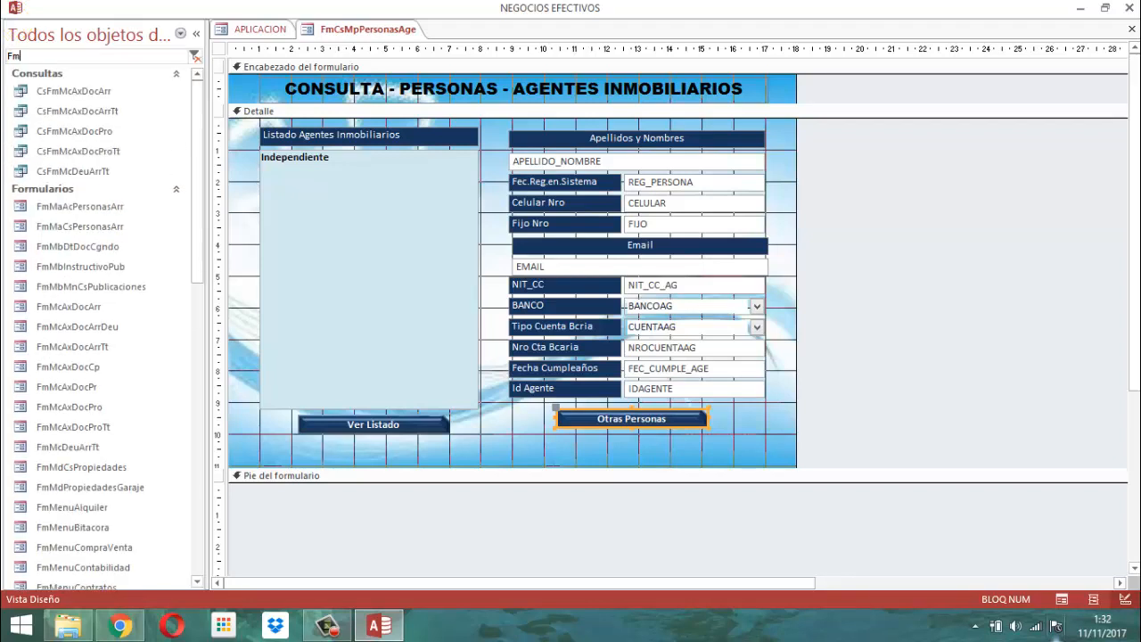
pyautogui.press('BackSpace')
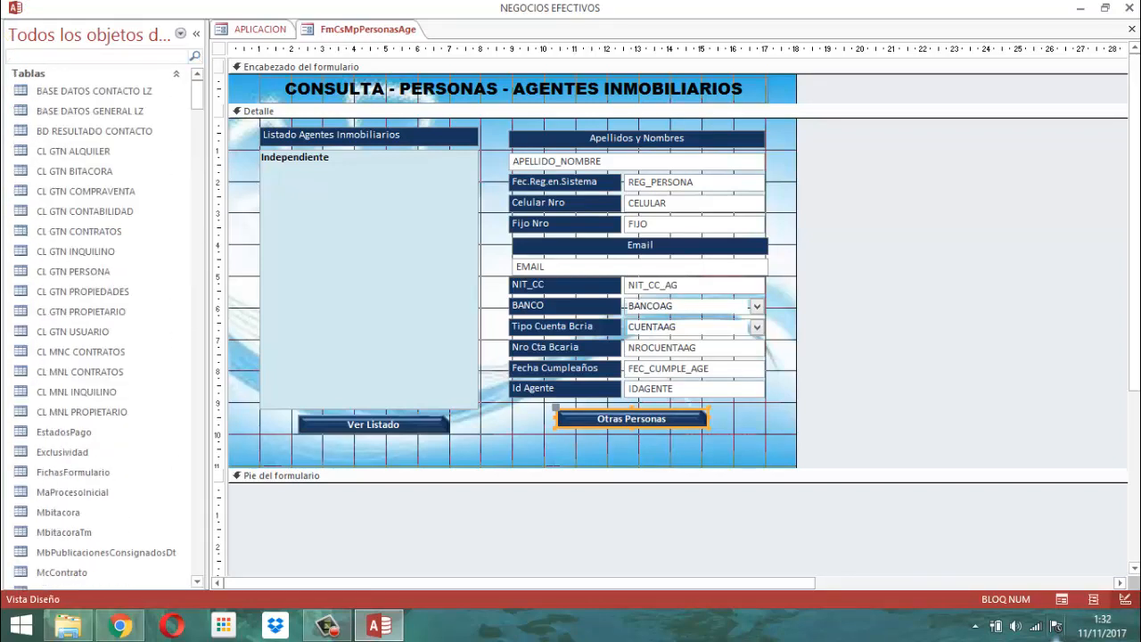
pyautogui.write('personas')
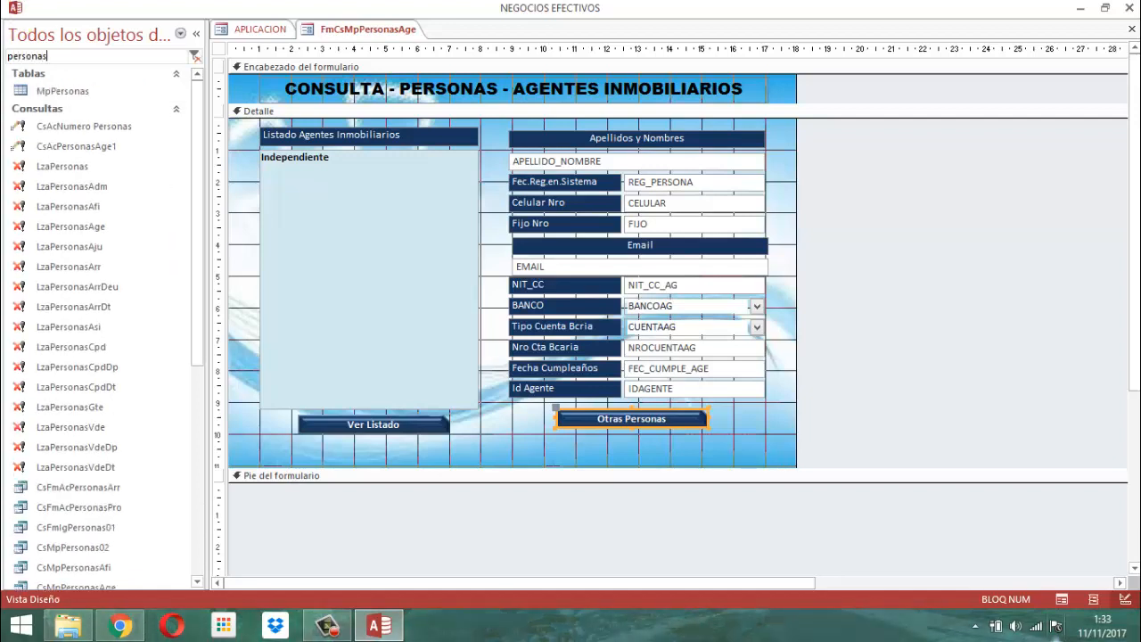
pyautogui.write('age')
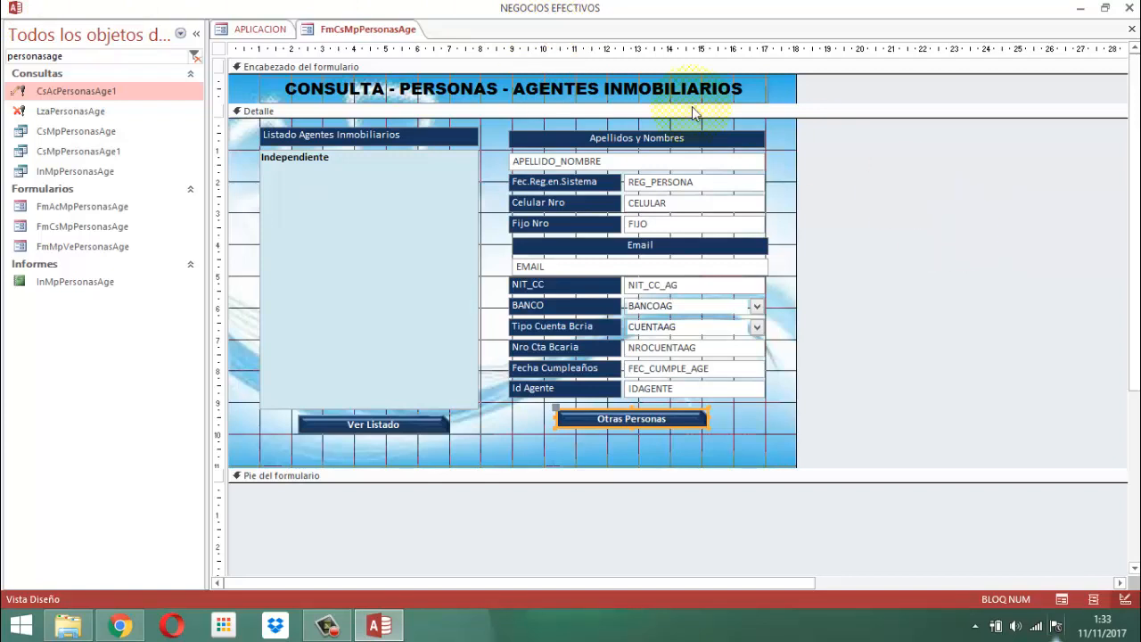
# Open the query CsMpPersonasAge in Design view to examine its tables and fields, and close it.
pyautogui.click(80, 133)
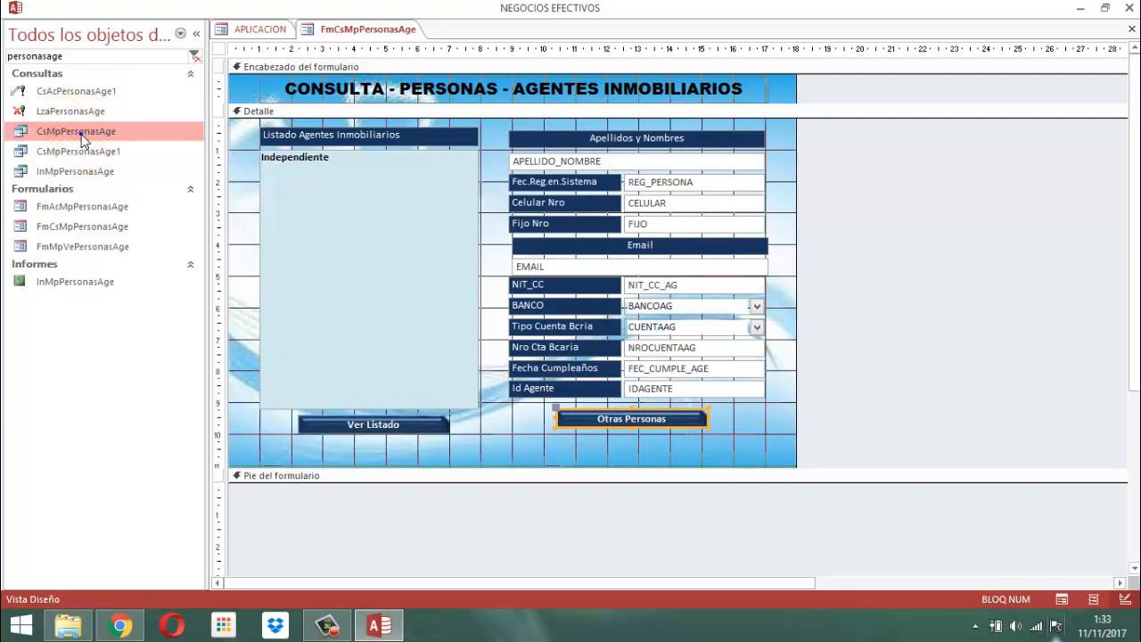
pyautogui.rightClick(80, 134)
pyautogui.click(141, 164)
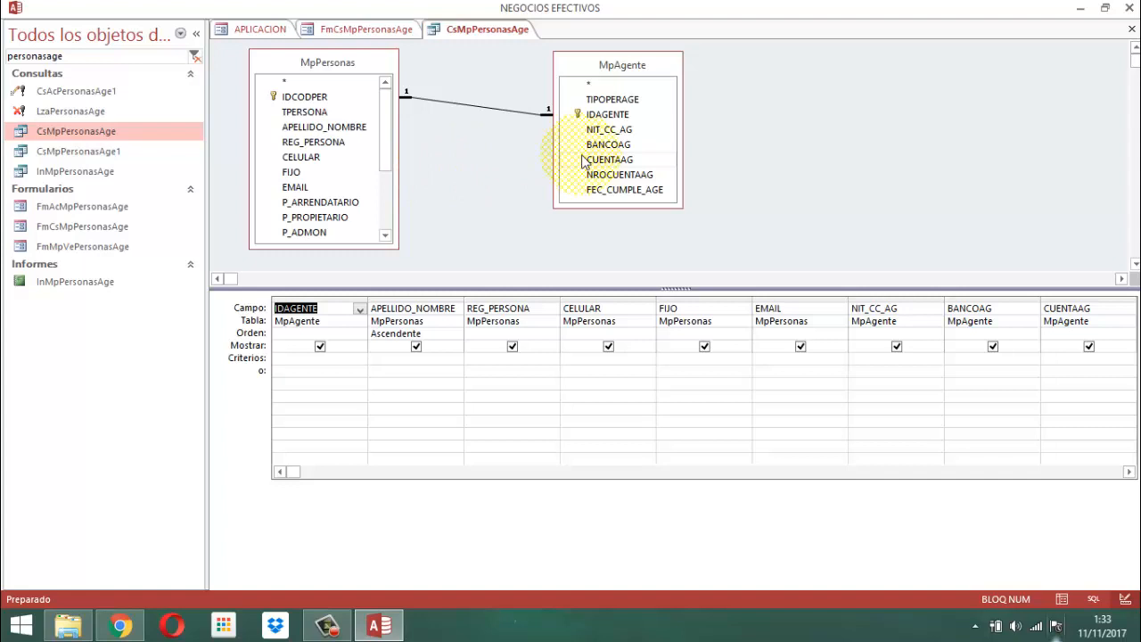
pyautogui.rightClick(473, 34)
pyautogui.click(510, 64)
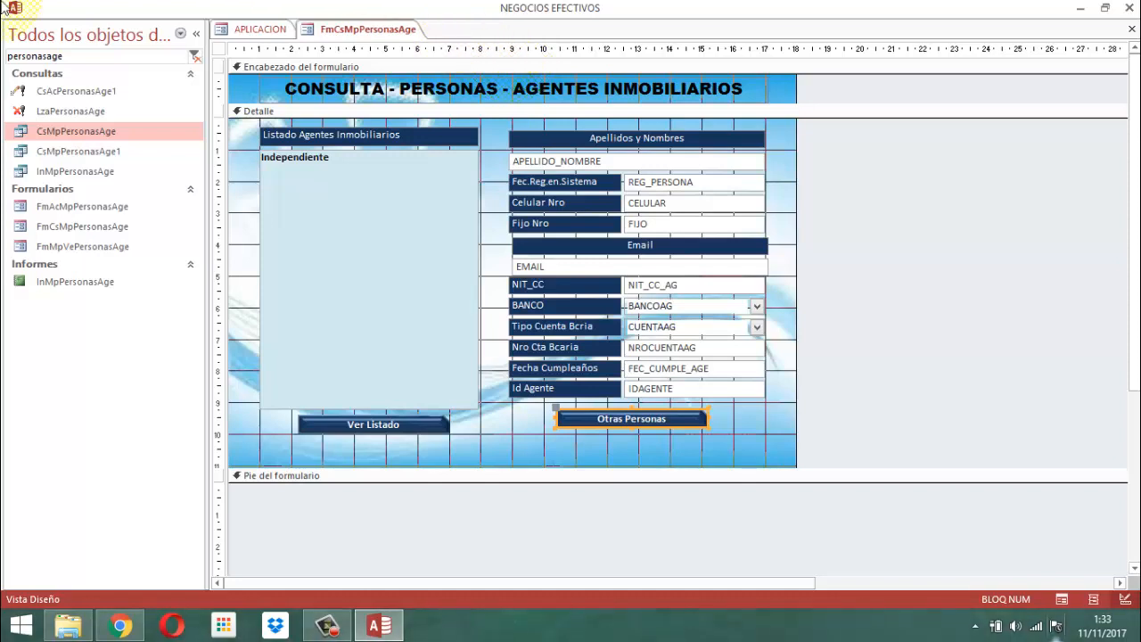
# Open the query InMpPersonasAge in Design view to examine its tables and fields.
pyautogui.click(86, 172)
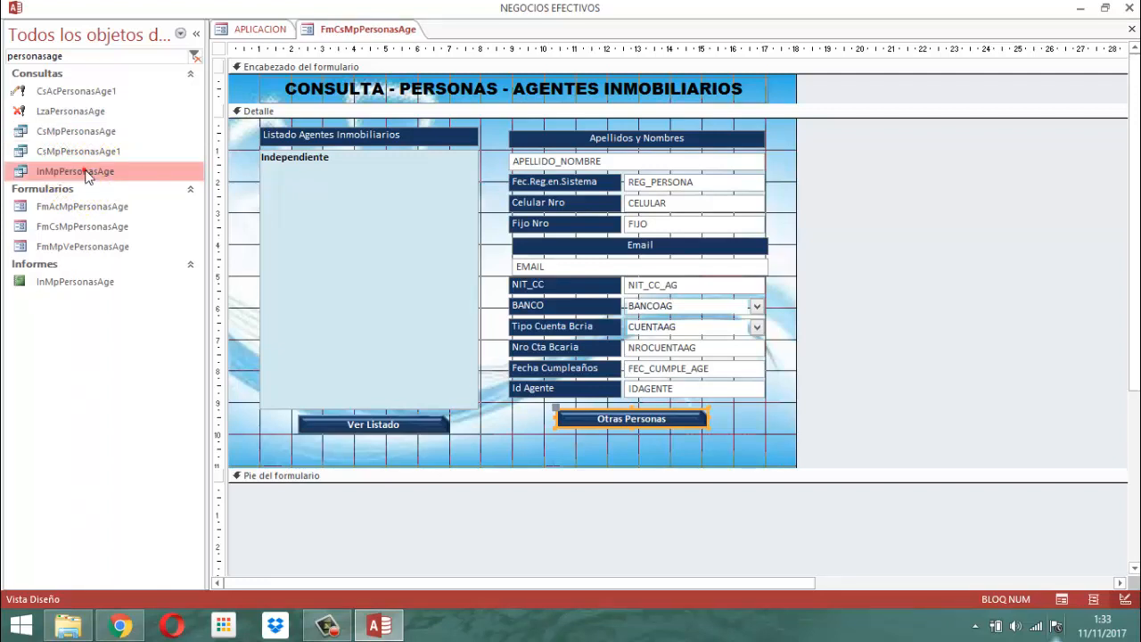
pyautogui.rightClick(85, 172)
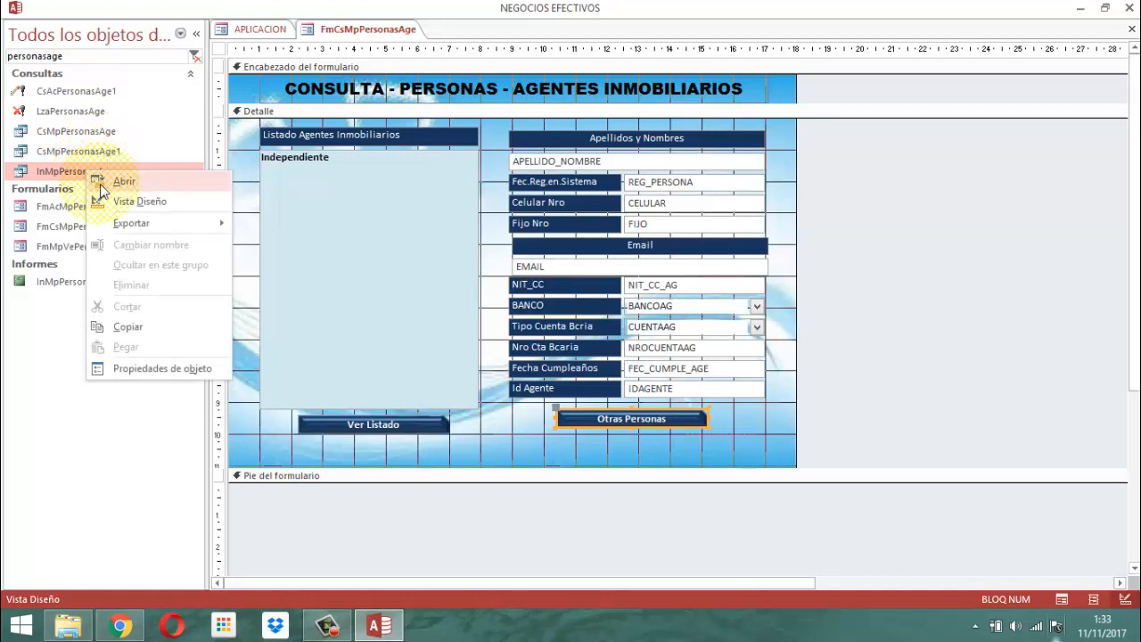
pyautogui.click(124, 203)
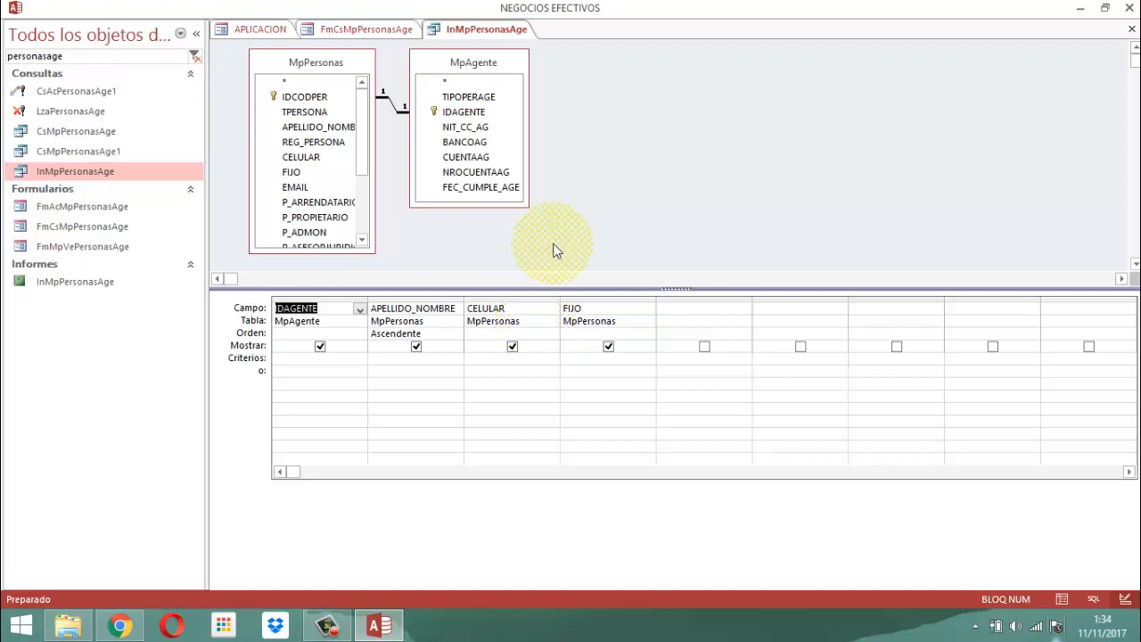
# Close the InMpPersonasAge query and return to the design of the agents consultation form.
pyautogui.rightClick(479, 34)
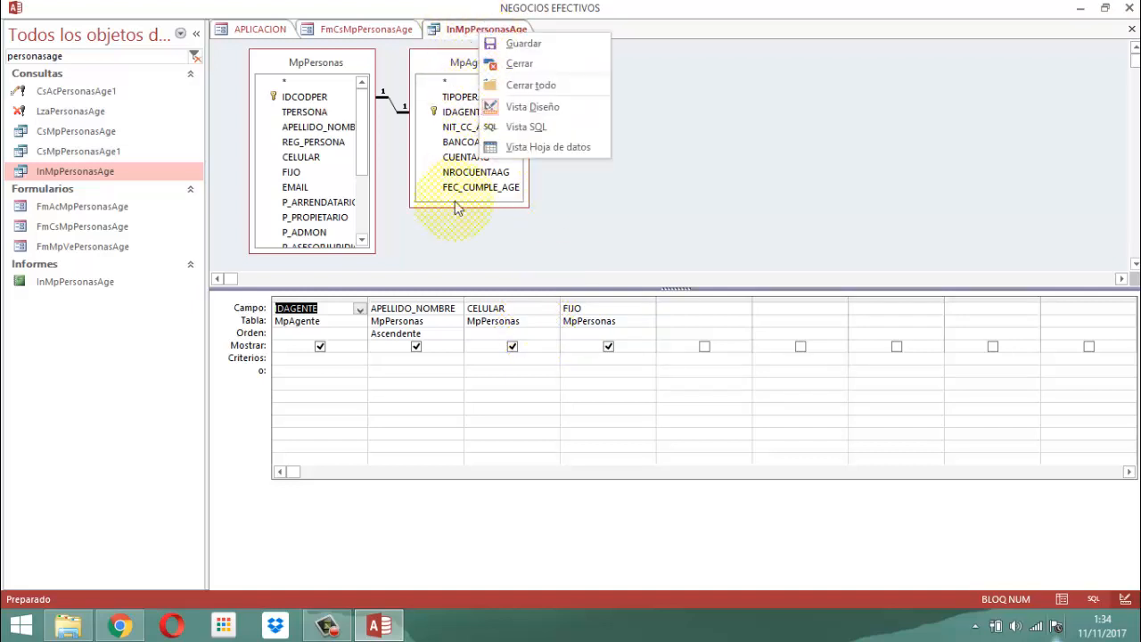
pyautogui.click(590, 181)
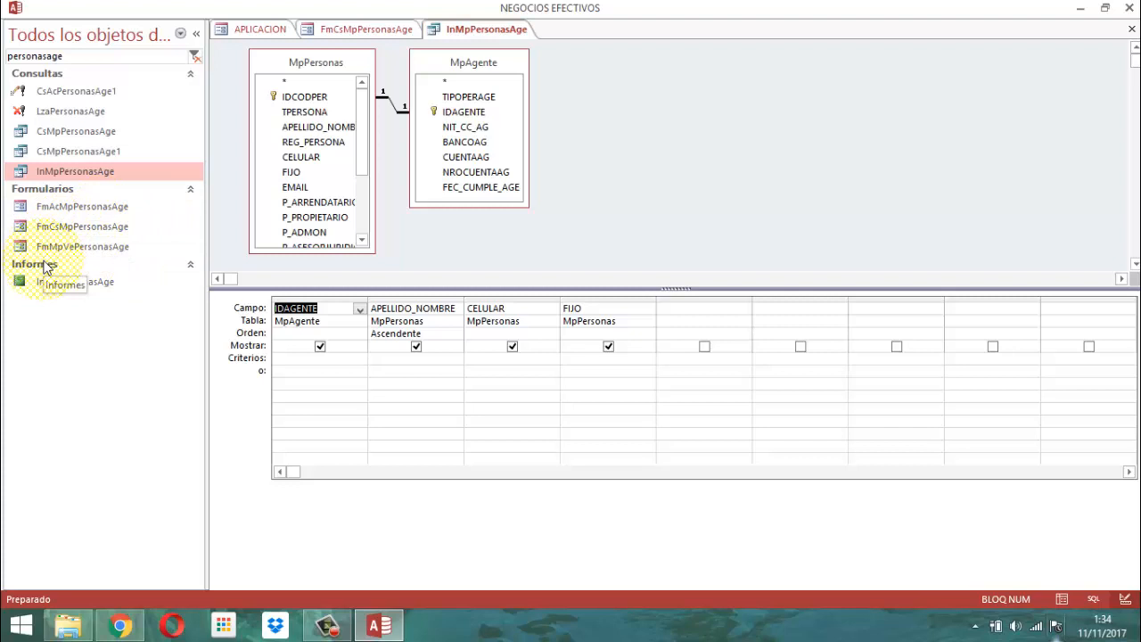
pyautogui.rightClick(459, 31)
pyautogui.click(499, 59)
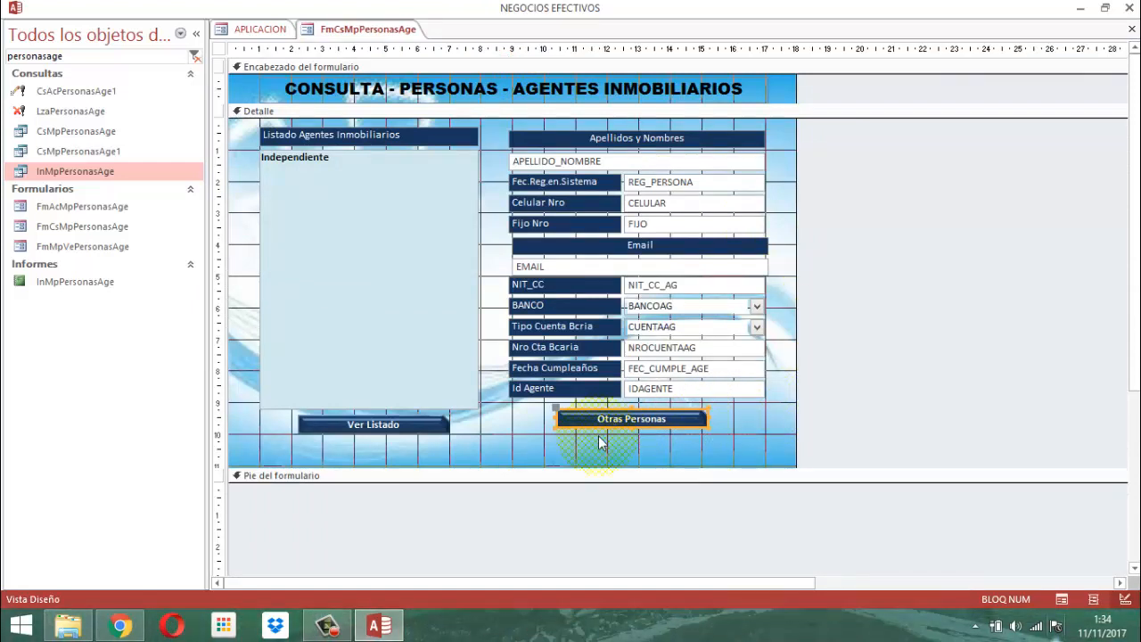
# Examine the on-click event procedure of the Otras Personas button, and close the code editor.
pyautogui.rightClick(614, 417)
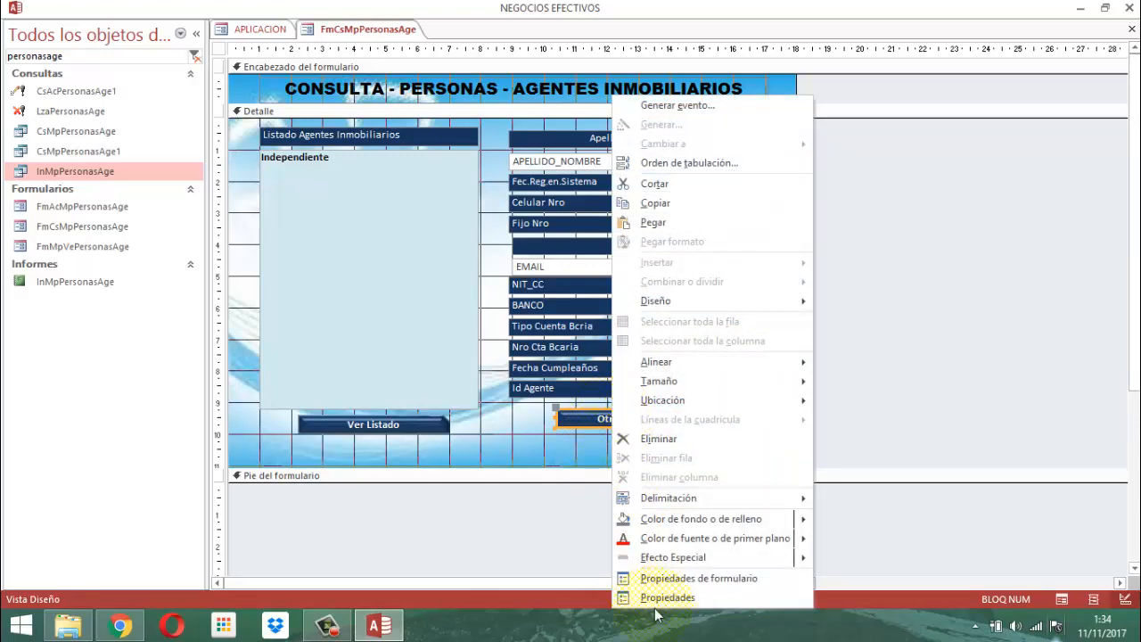
pyautogui.click(664, 597)
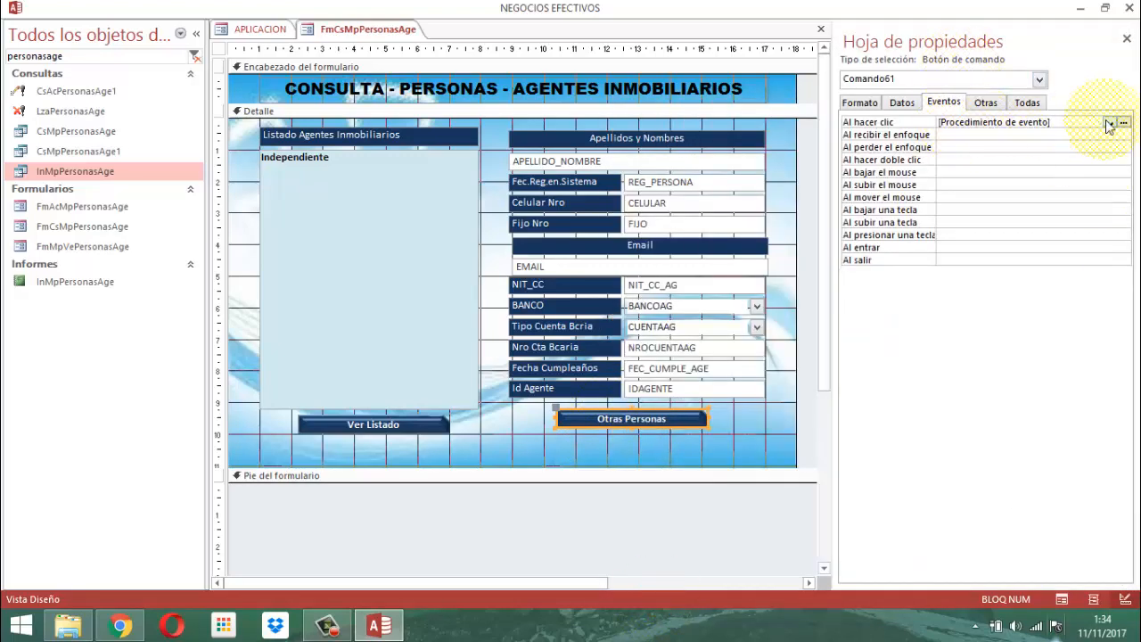
pyautogui.click(1123, 122)
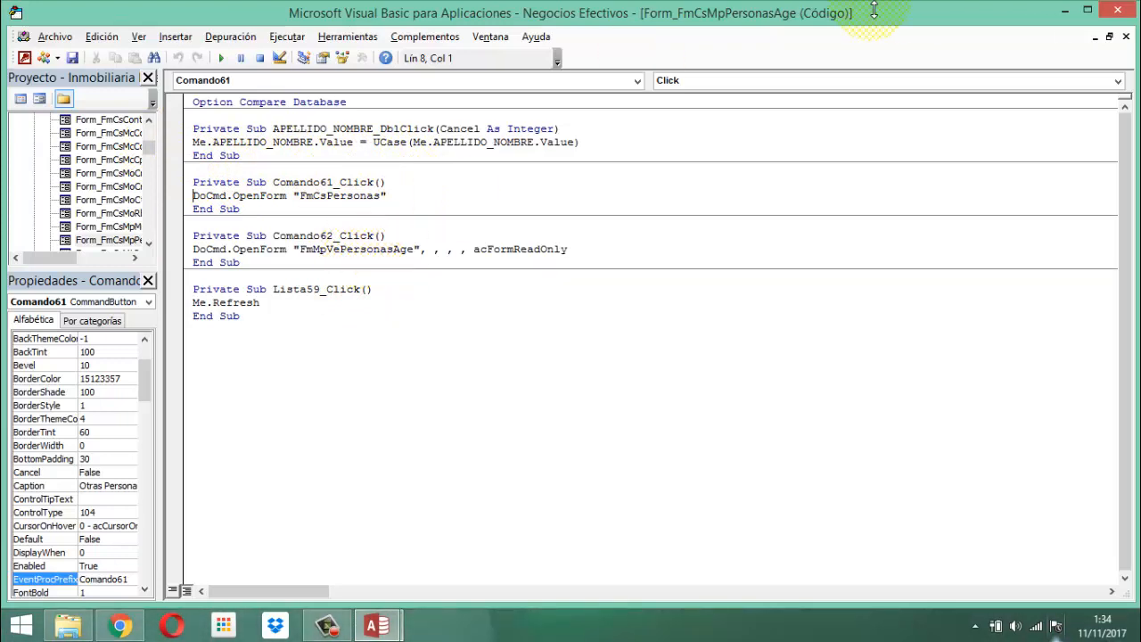
pyautogui.click(1118, 10)
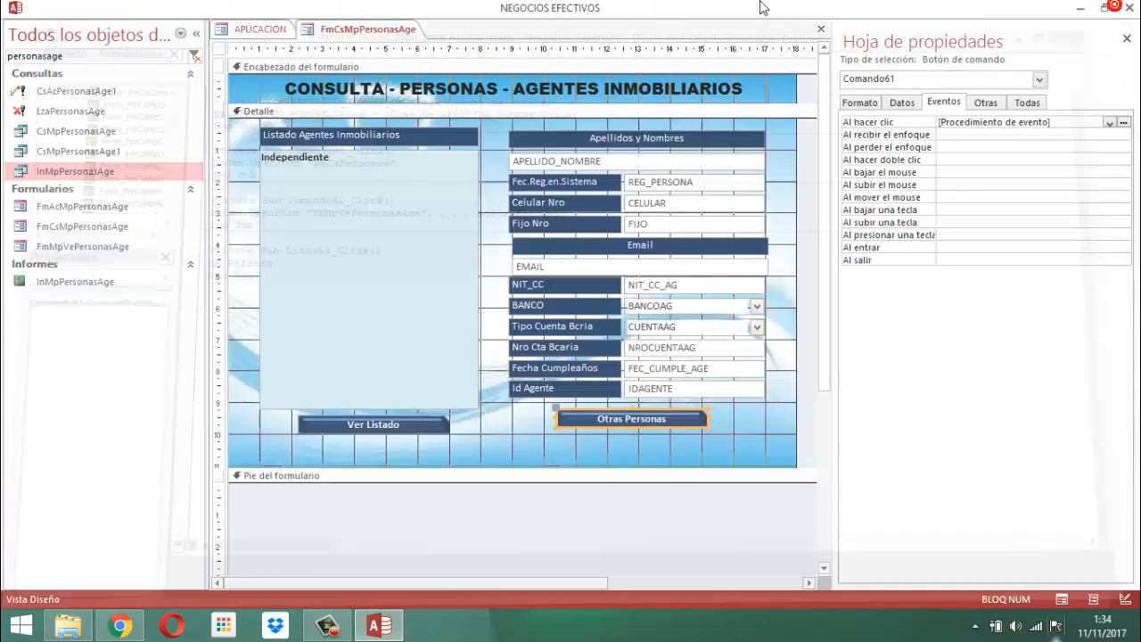
# Search the database objects for FmCsPers and open the form FmCsPersonas in Design view.
pyautogui.doubleClick(111, 61)
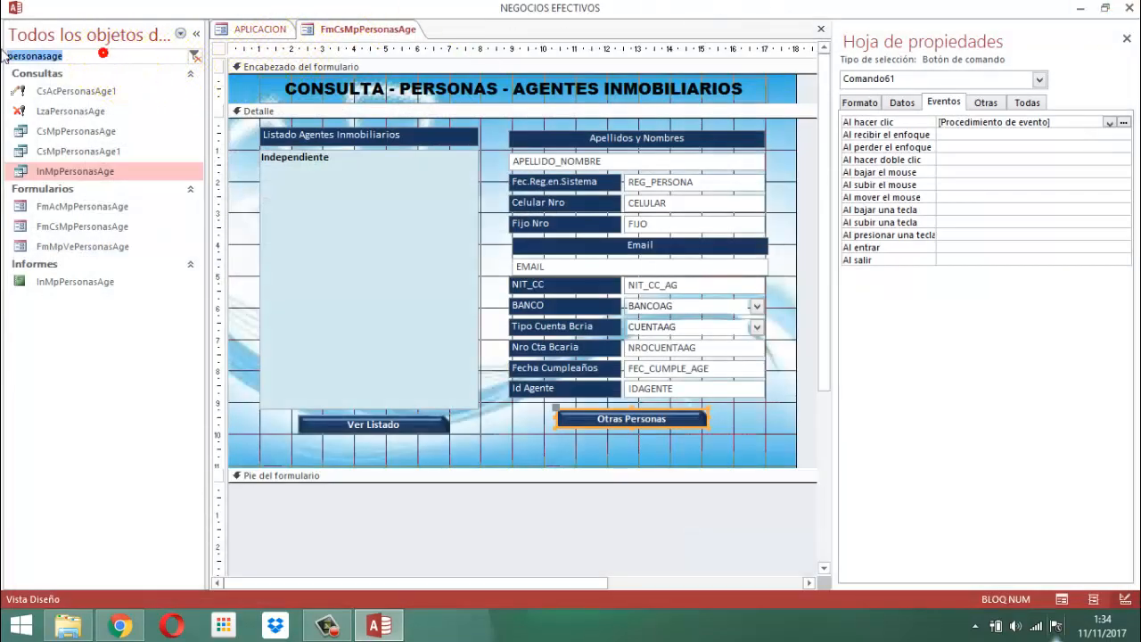
pyautogui.write('F')
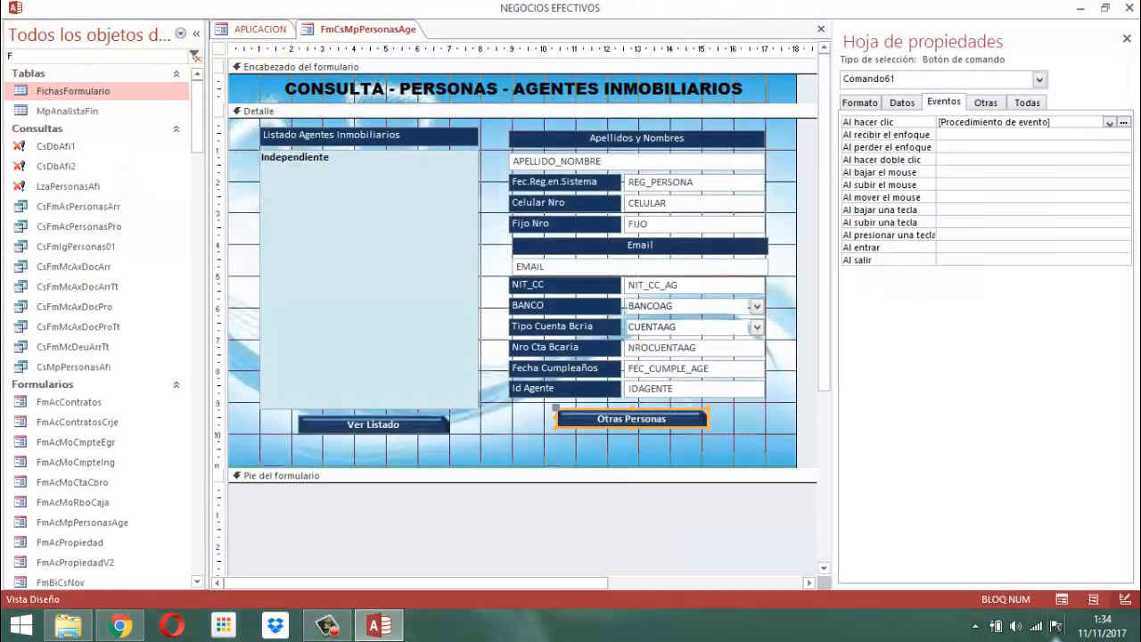
pyautogui.write('mCsPers')
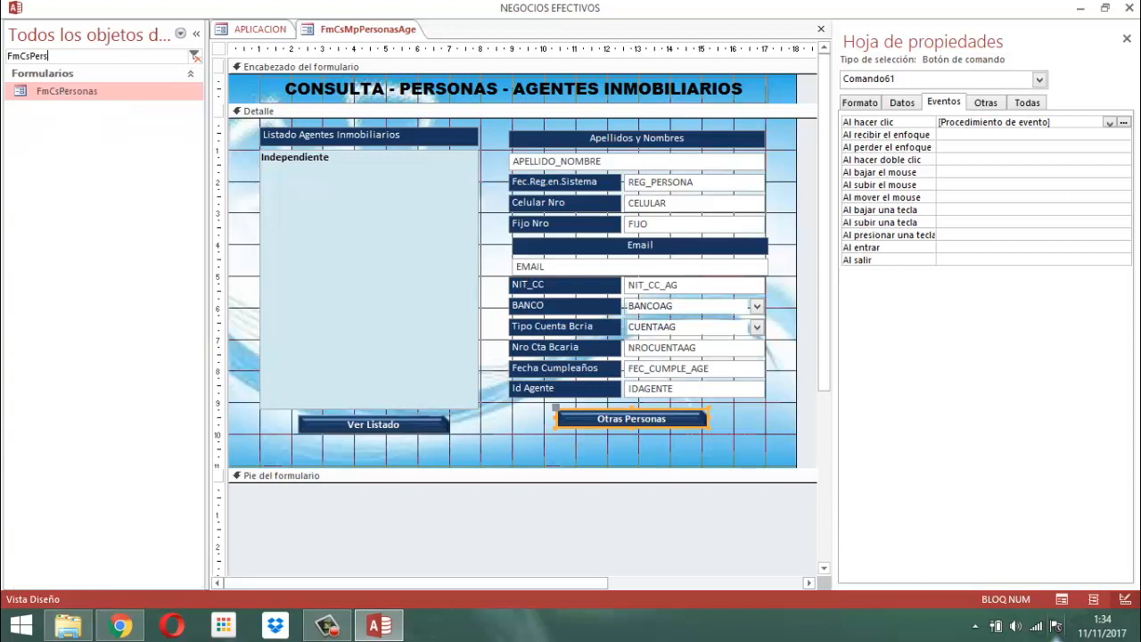
pyautogui.rightClick(43, 92)
pyautogui.click(95, 141)
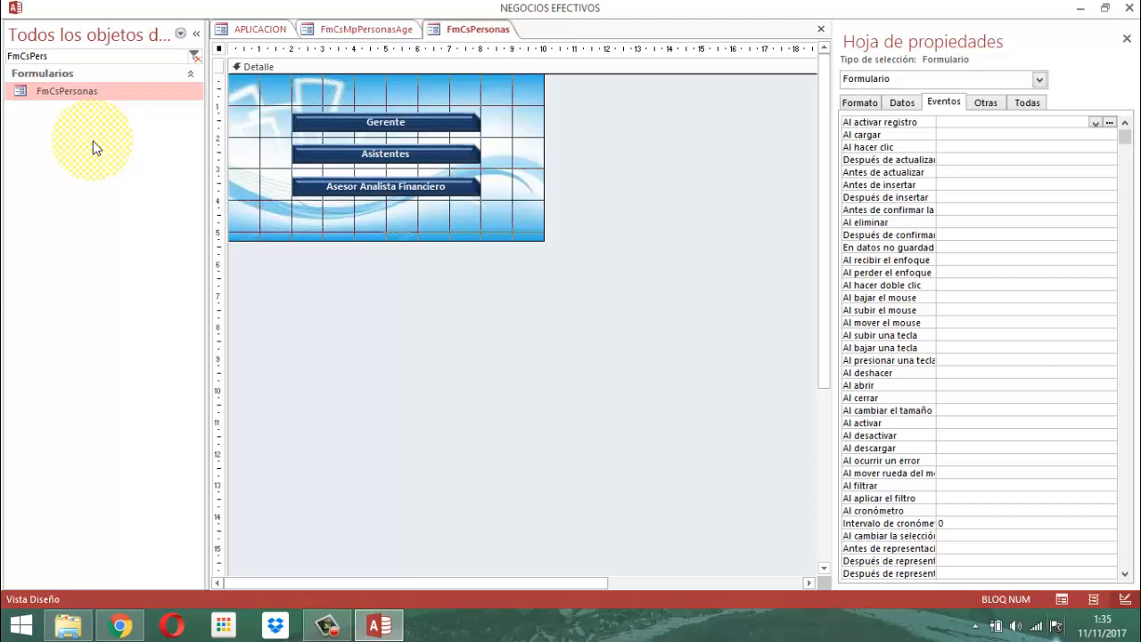
# Examine the on-click event code behind the Gerente, Asistentes and Asesor Analista Financiero buttons, and close the code editor.
pyautogui.click(412, 126)
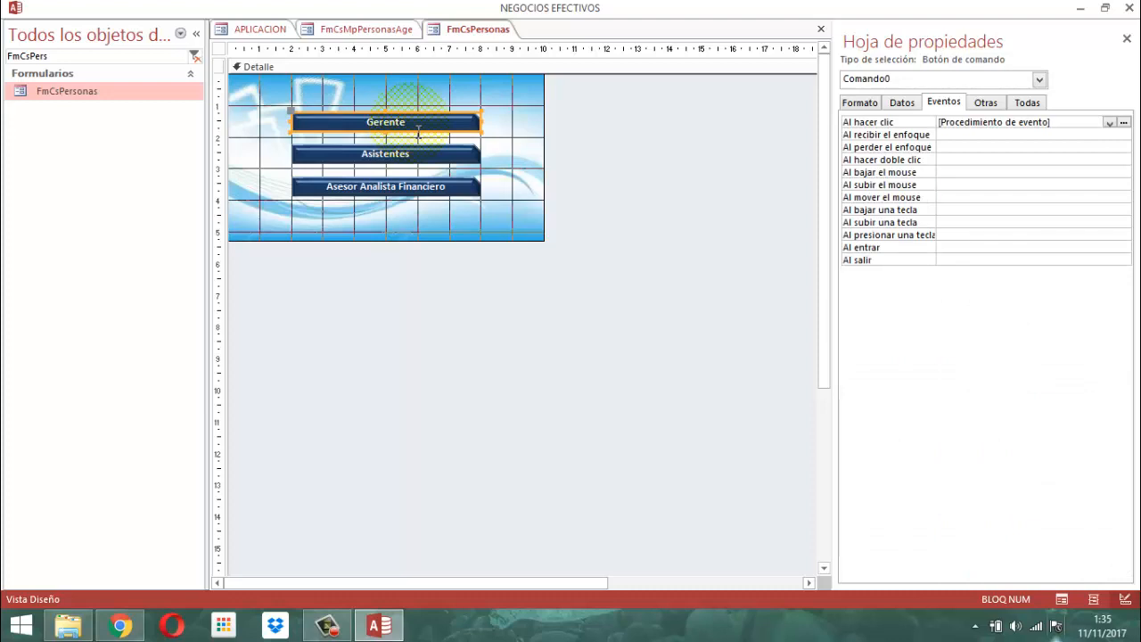
pyautogui.click(423, 160)
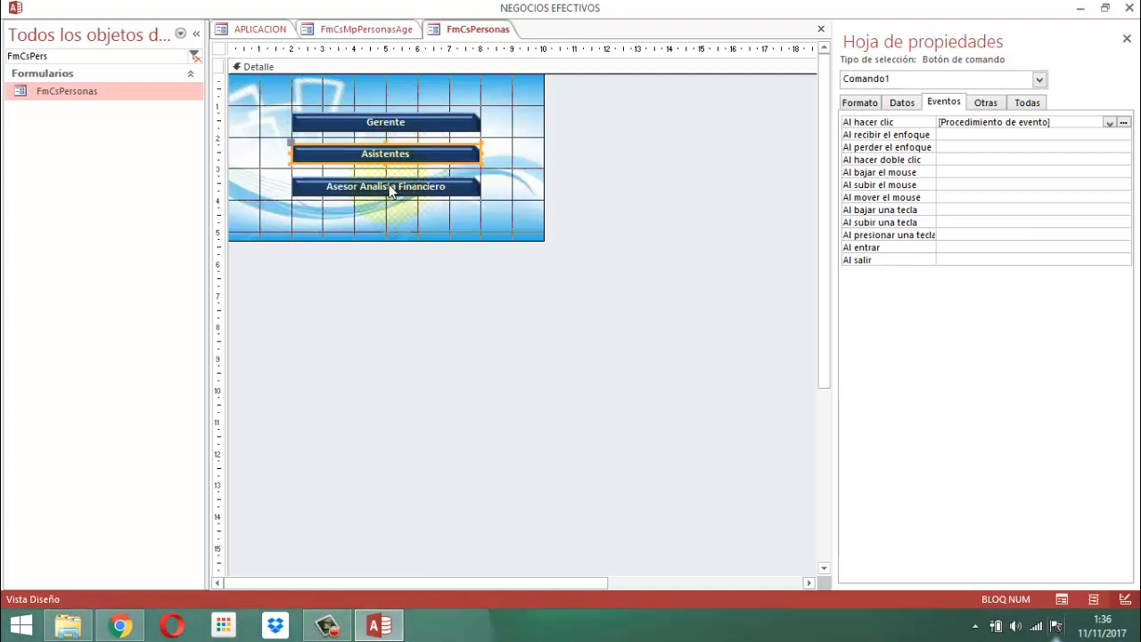
pyautogui.click(384, 189)
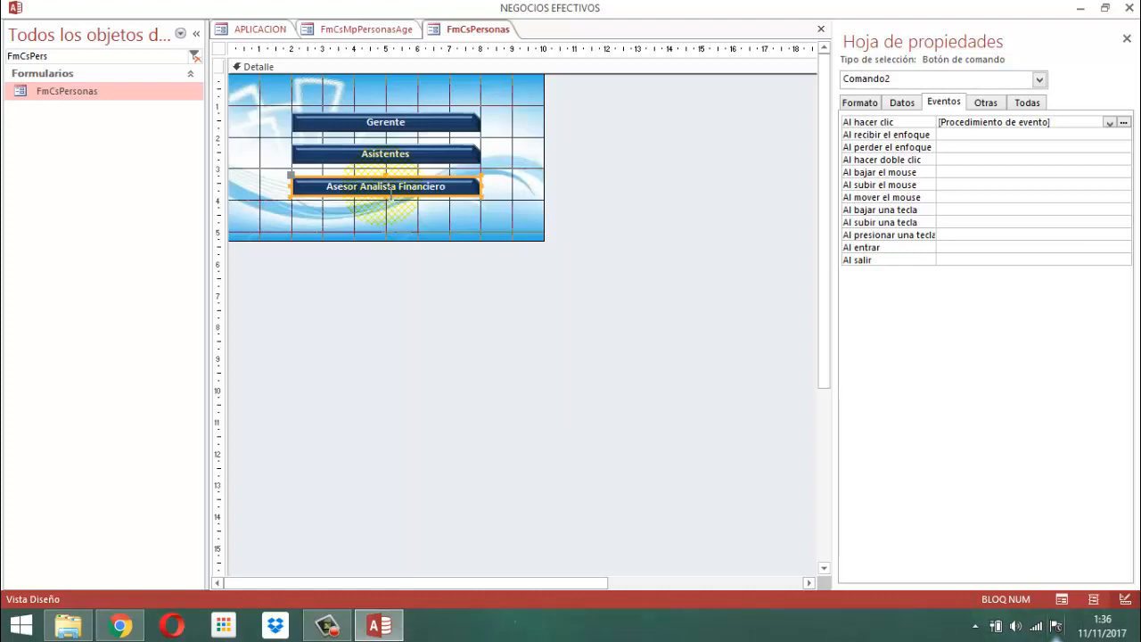
pyautogui.click(403, 125)
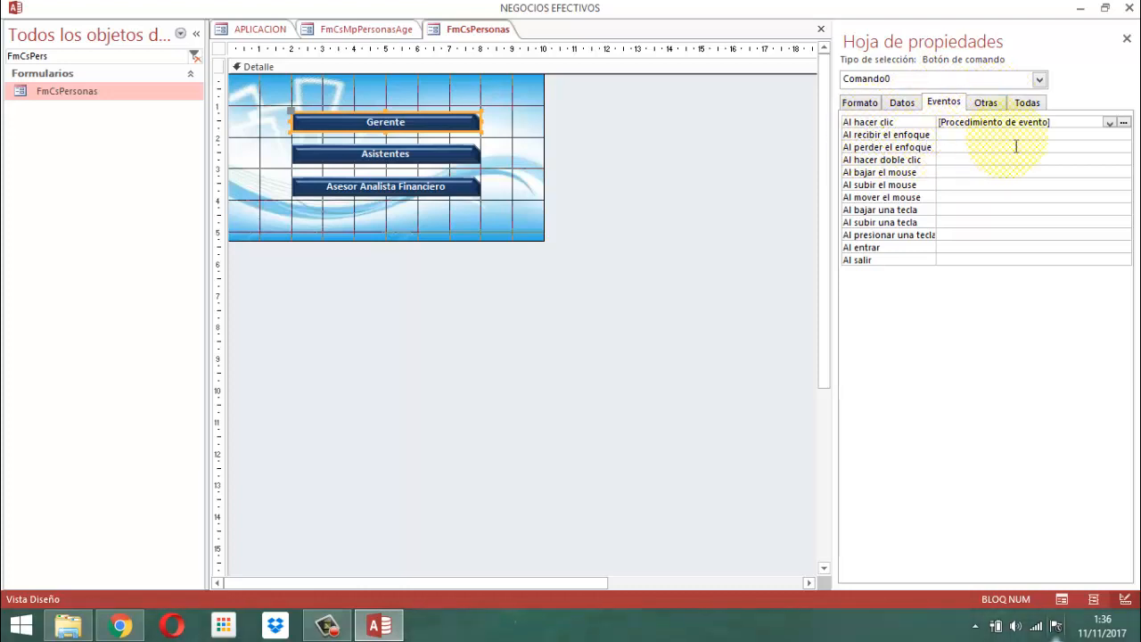
pyautogui.click(1124, 122)
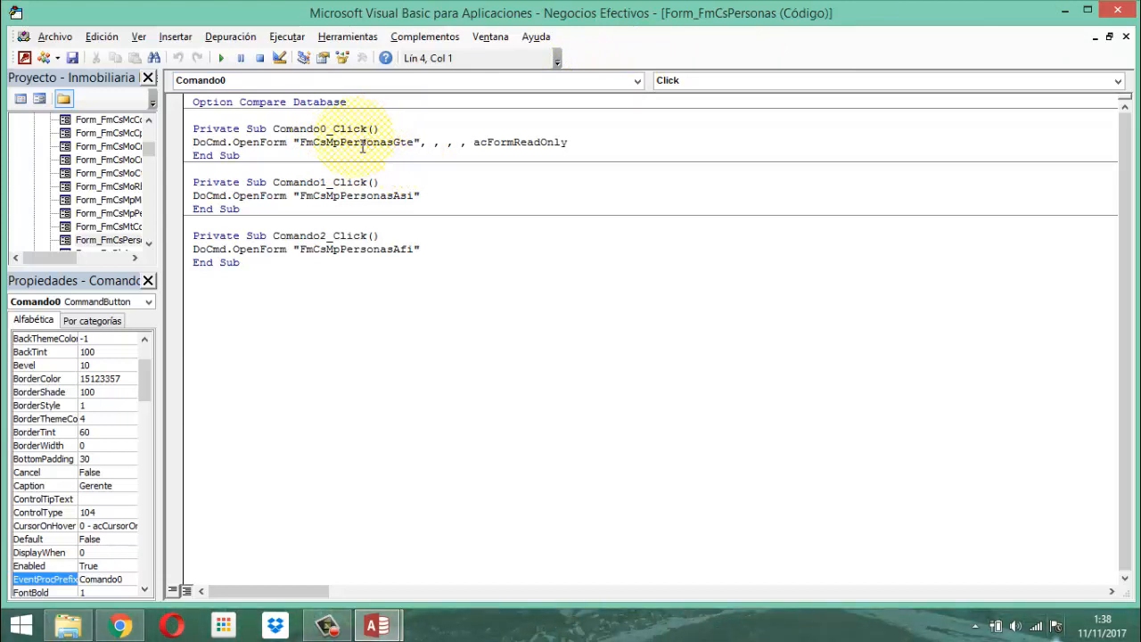
pyautogui.click(1117, 8)
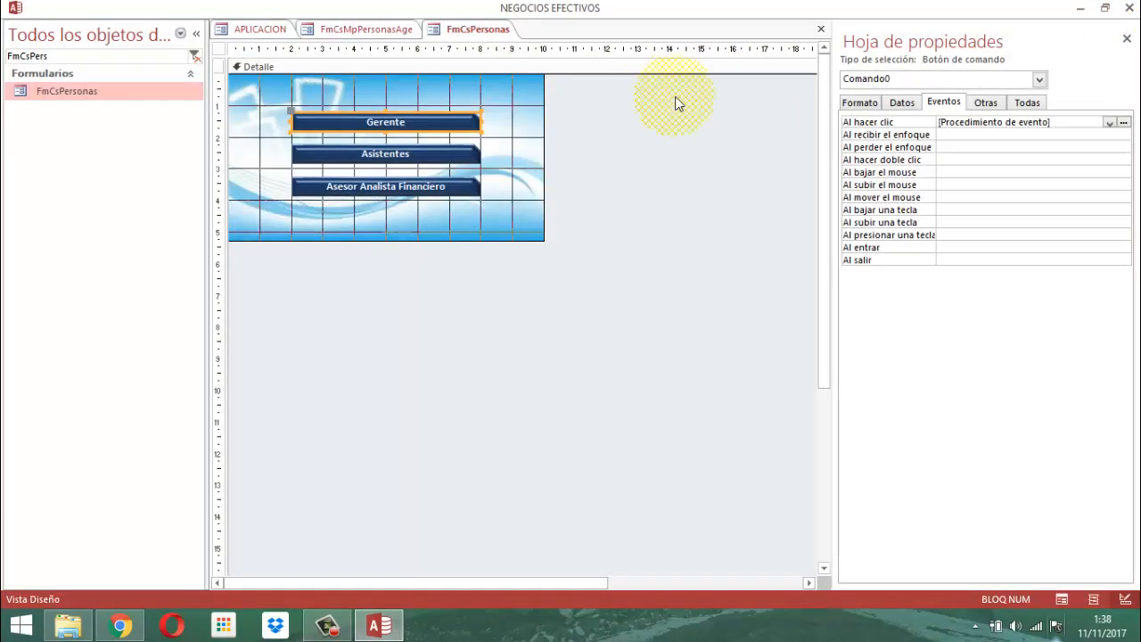
# Check the Gerente button's data properties, then close the property sheet and deselect the button.
pyautogui.click(915, 101)
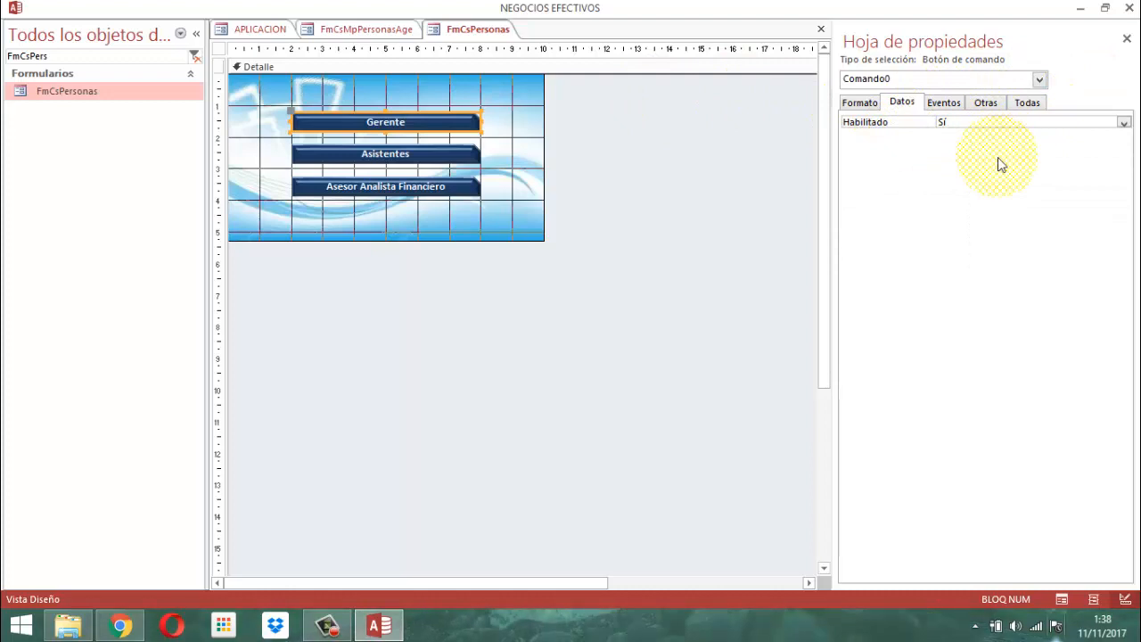
pyautogui.click(1126, 38)
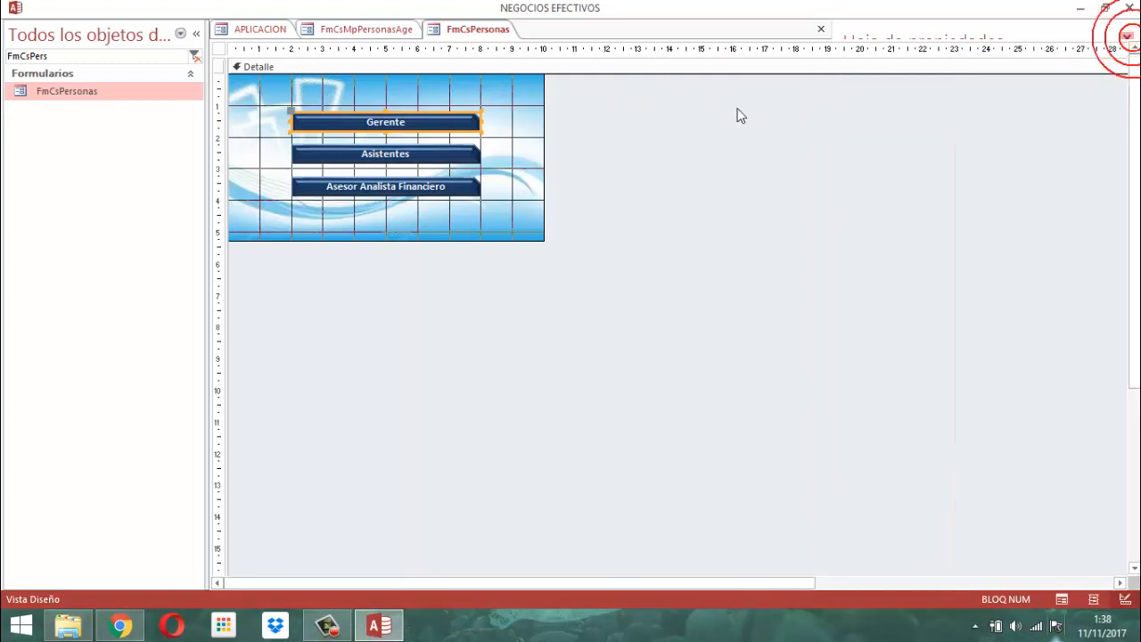
pyautogui.click(620, 162)
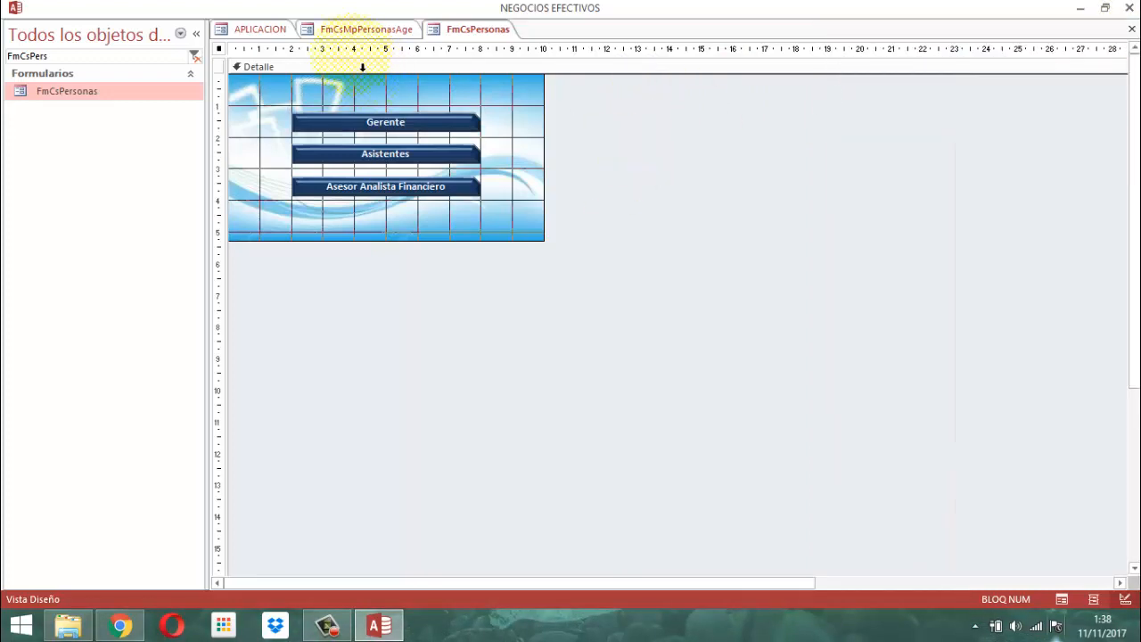
# Try searching the database objects for FmMpCsPe, and clear that search text.
pyautogui.doubleClick(52, 56)
pyautogui.write('F')
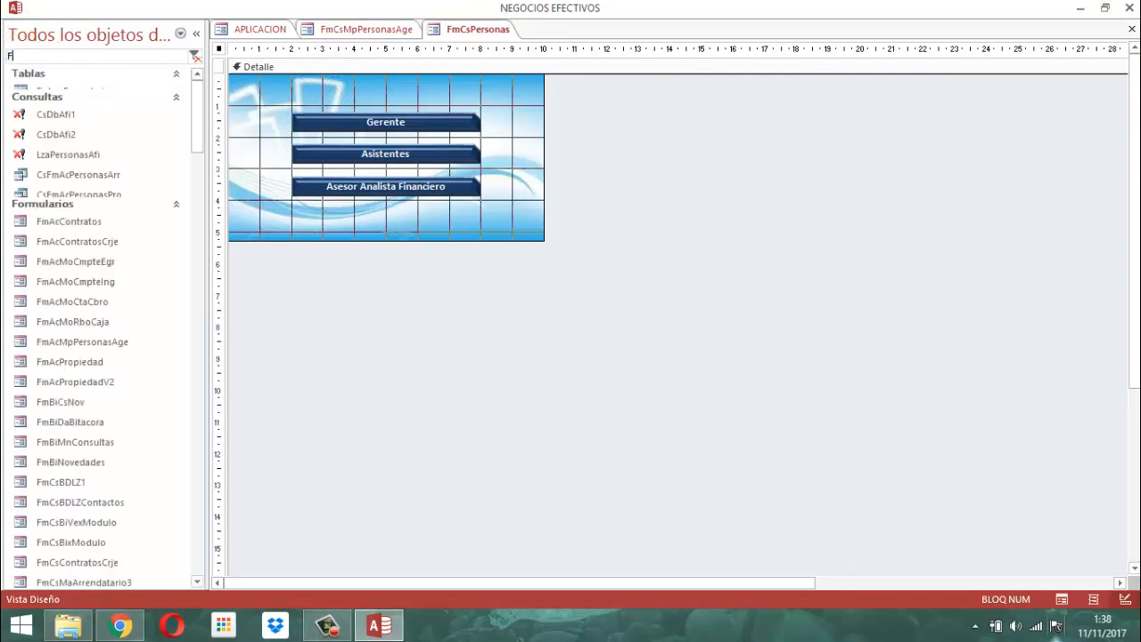
pyautogui.write('mMpCsPe')
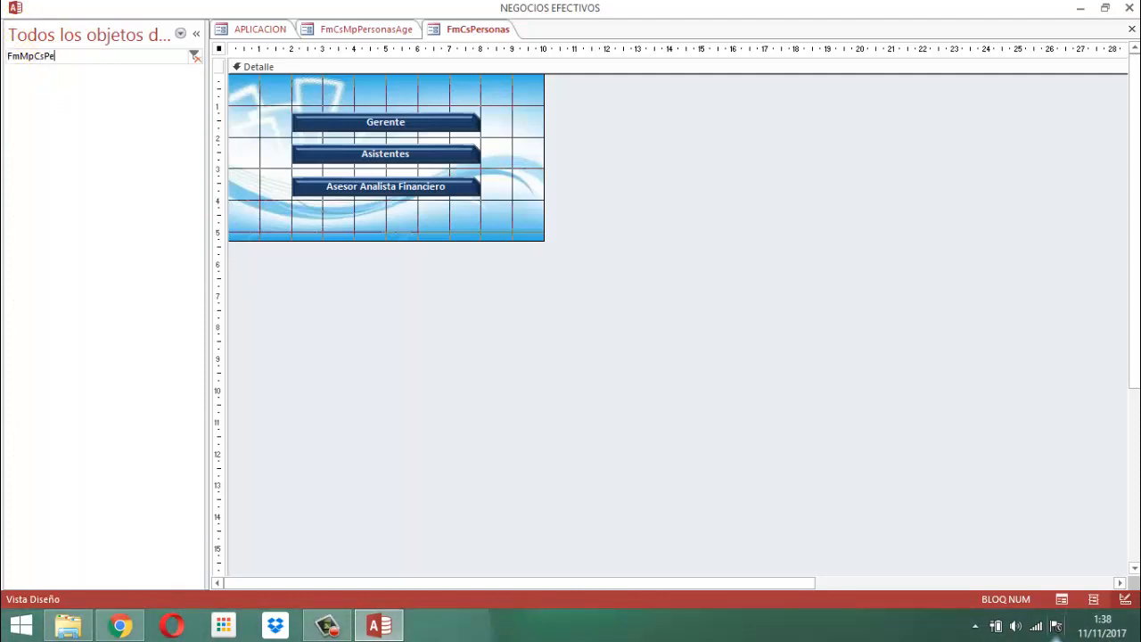
pyautogui.press('BackSpace')
pyautogui.press('BackSpace')
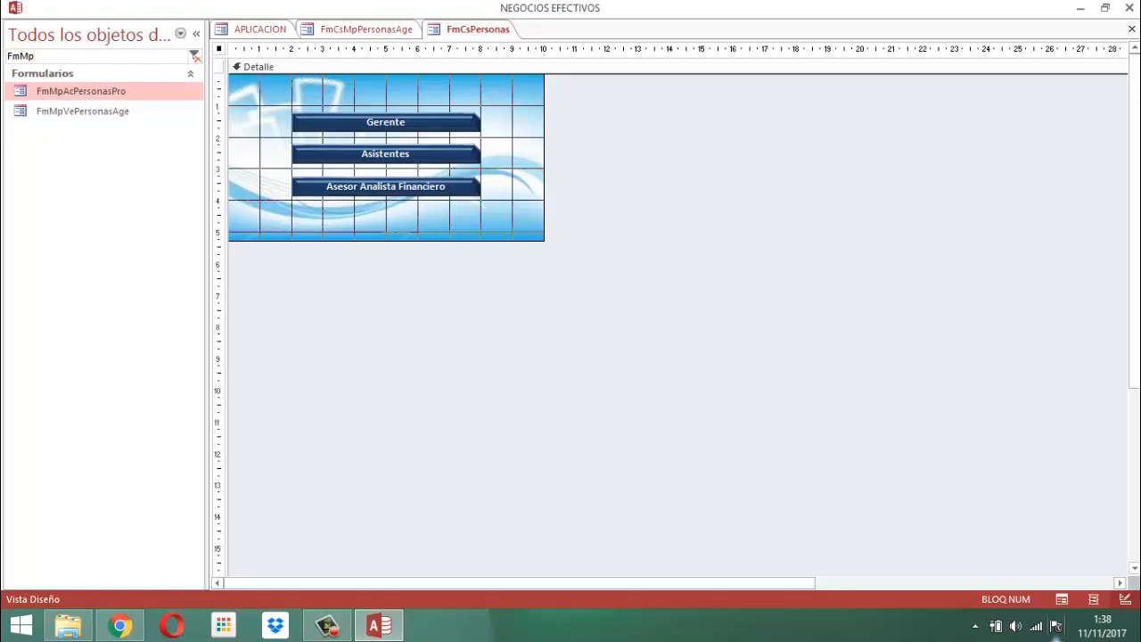
pyautogui.press('BackSpace')
pyautogui.press('BackSpace')
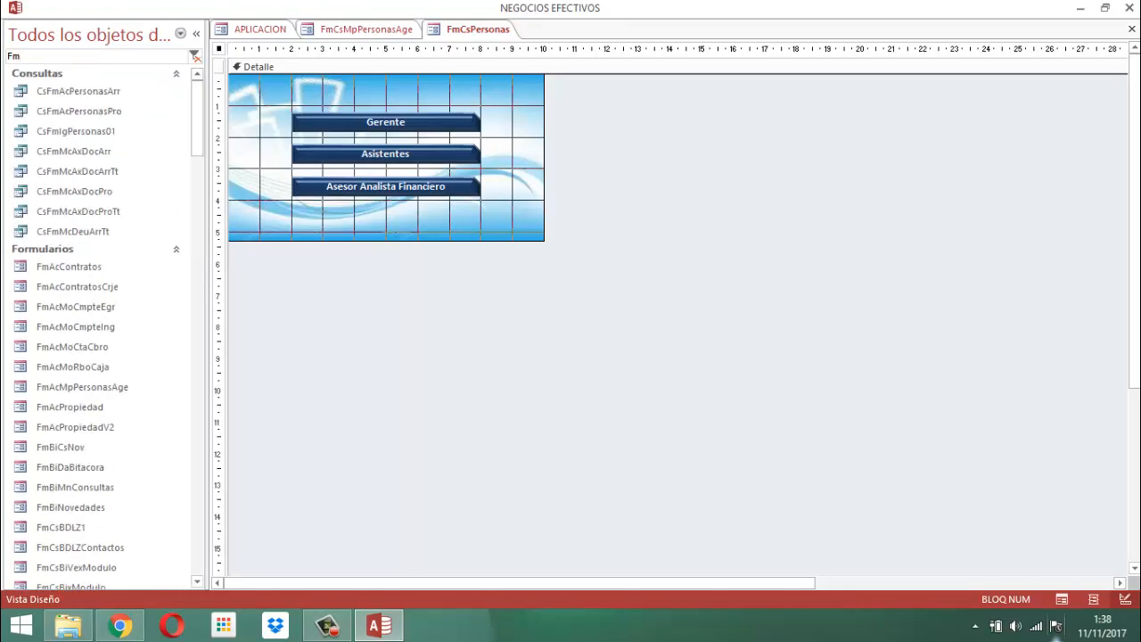
pyautogui.press('BackSpace')
pyautogui.press('BackSpace')
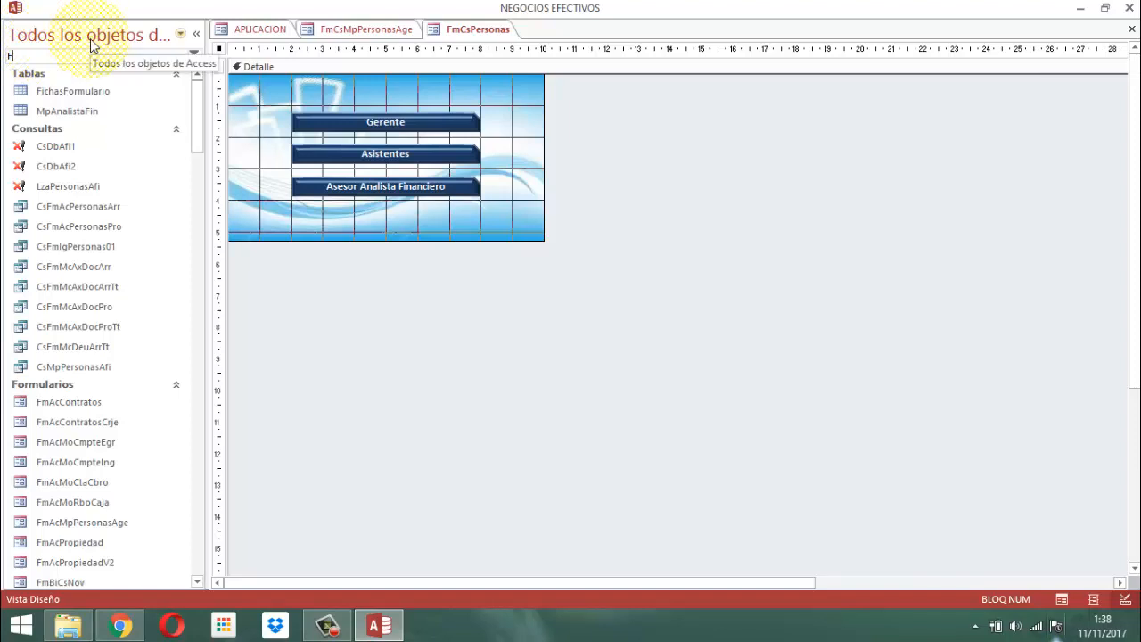
# Search the database objects for FmCsMp and open the form FmCsMpPersonasGte in Design view.
pyautogui.write('FmCsMp')
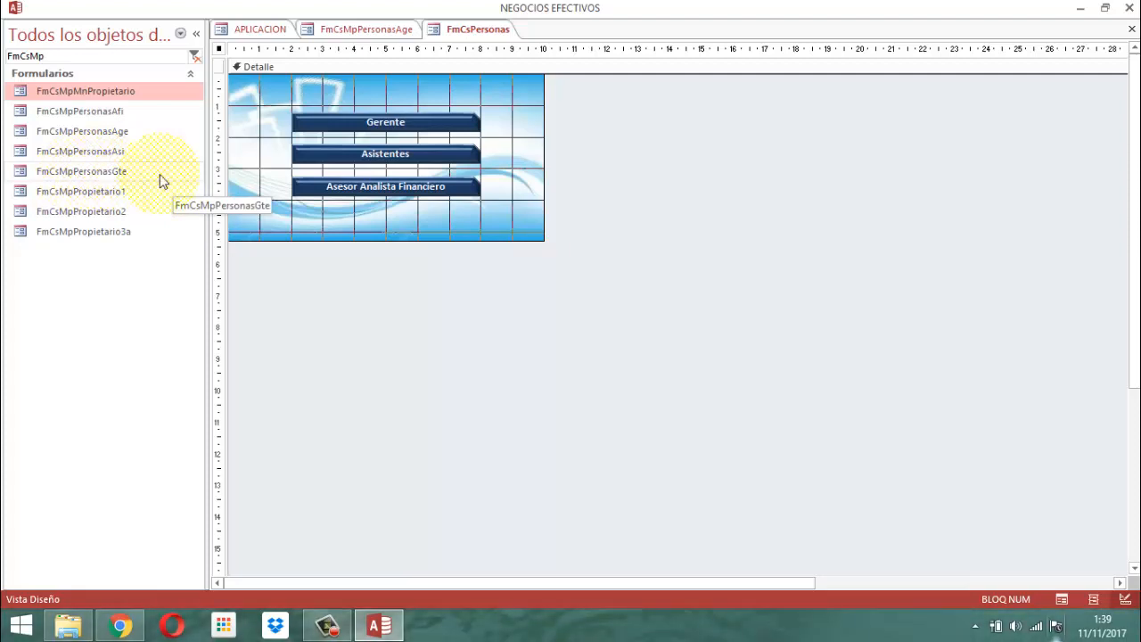
pyautogui.click(97, 175)
pyautogui.rightClick(97, 173)
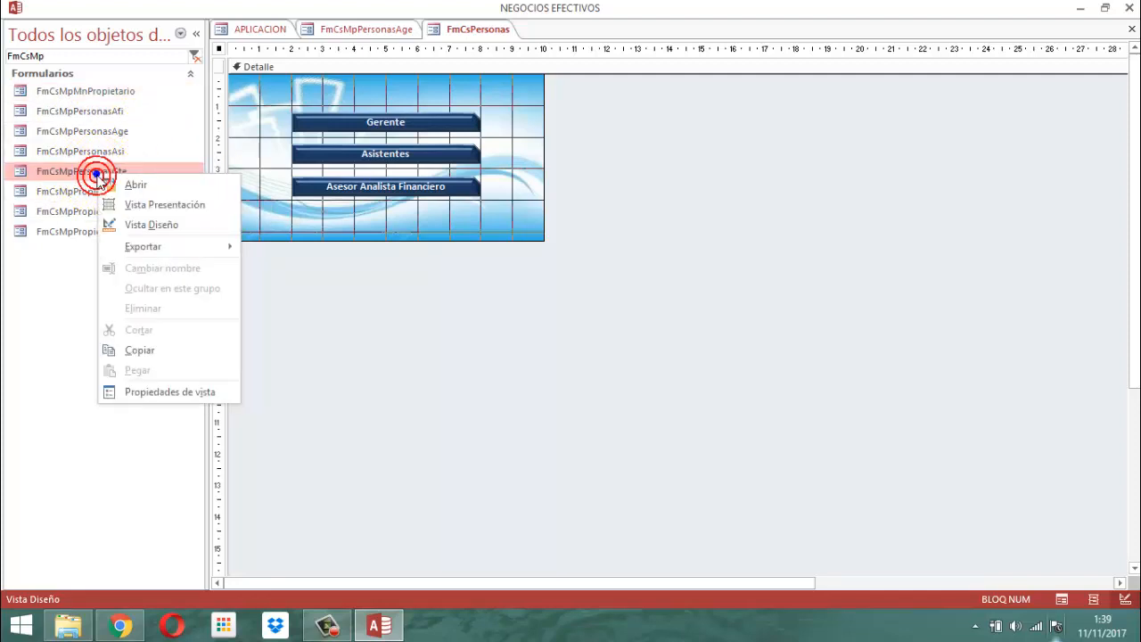
pyautogui.click(167, 229)
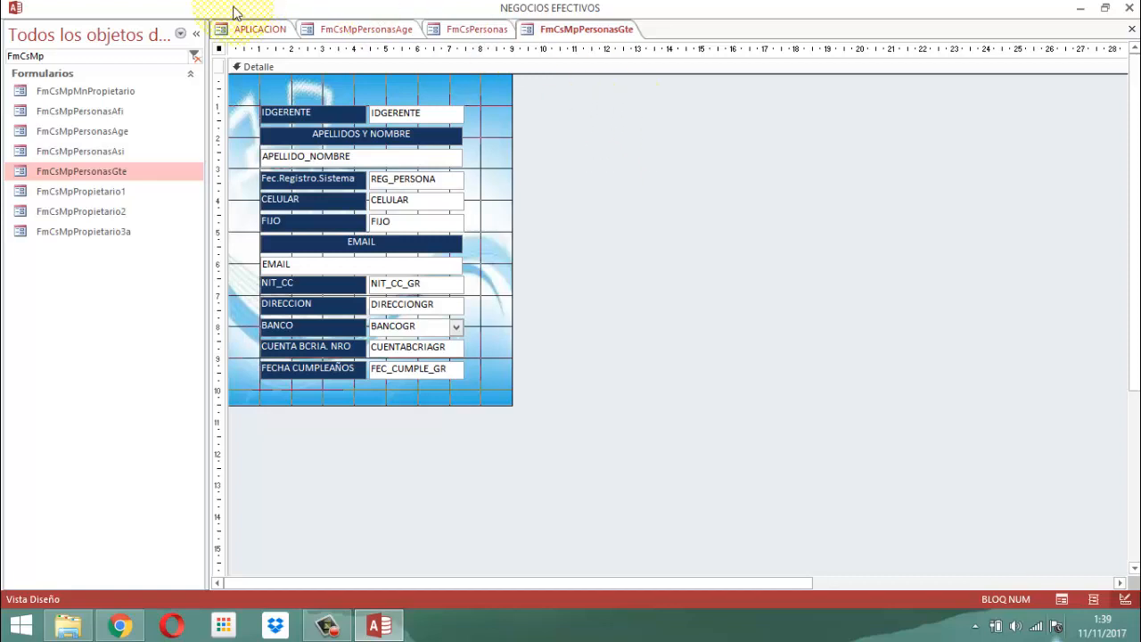
# Display the data properties of the whole FmCsMpPersonasGte form to examine its record source, and close the property sheet.
pyautogui.click(450, 69)
pyautogui.rightClick(450, 68)
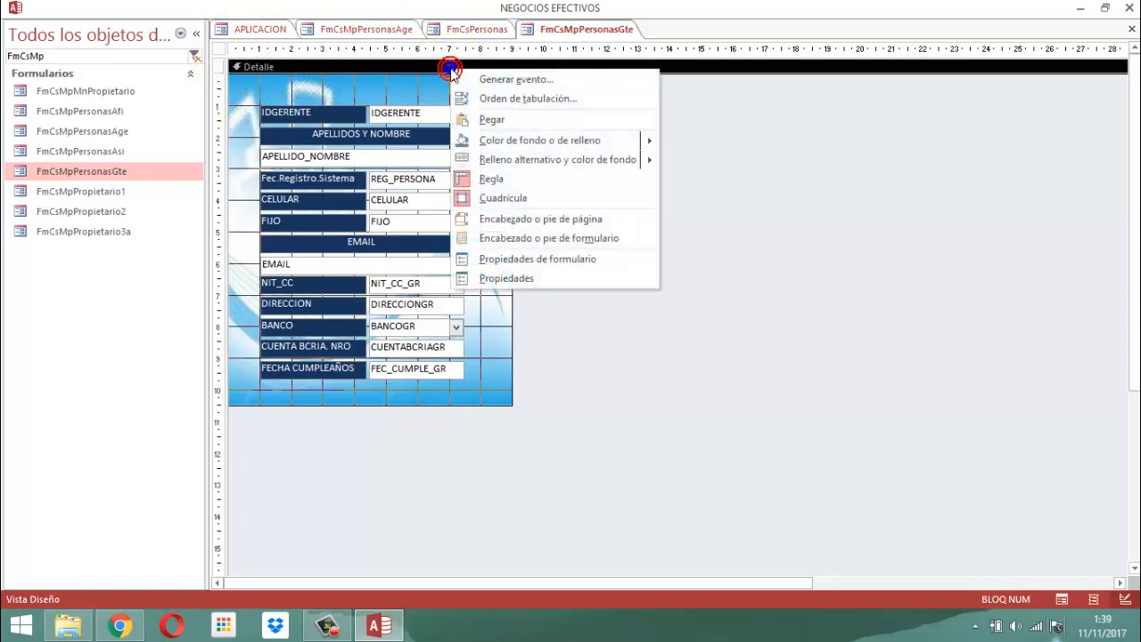
pyautogui.click(524, 279)
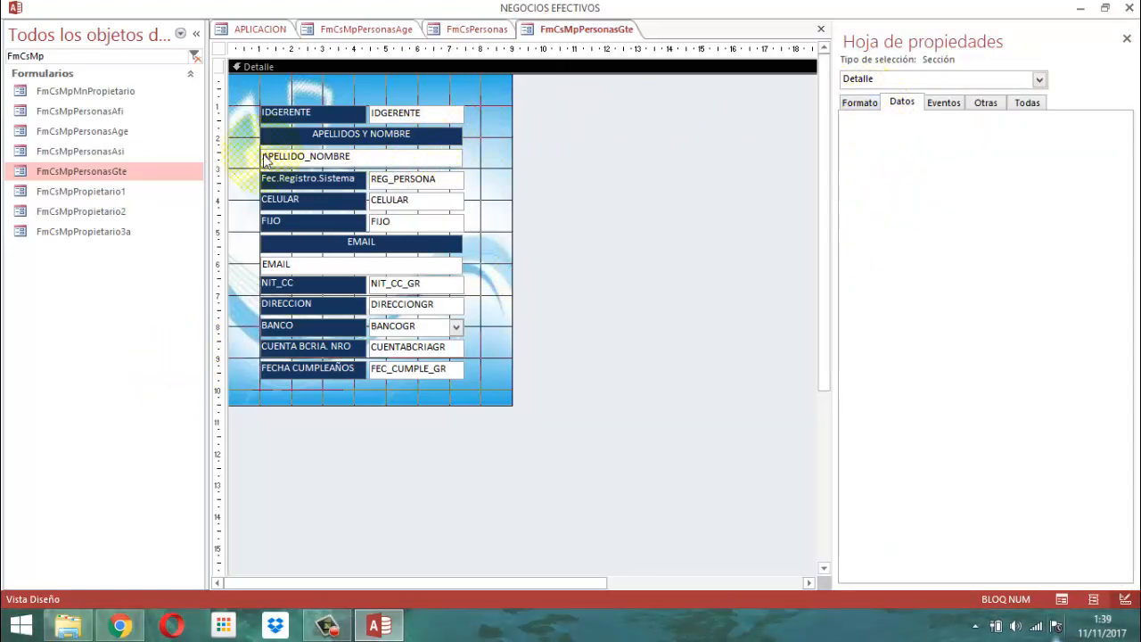
pyautogui.click(317, 112)
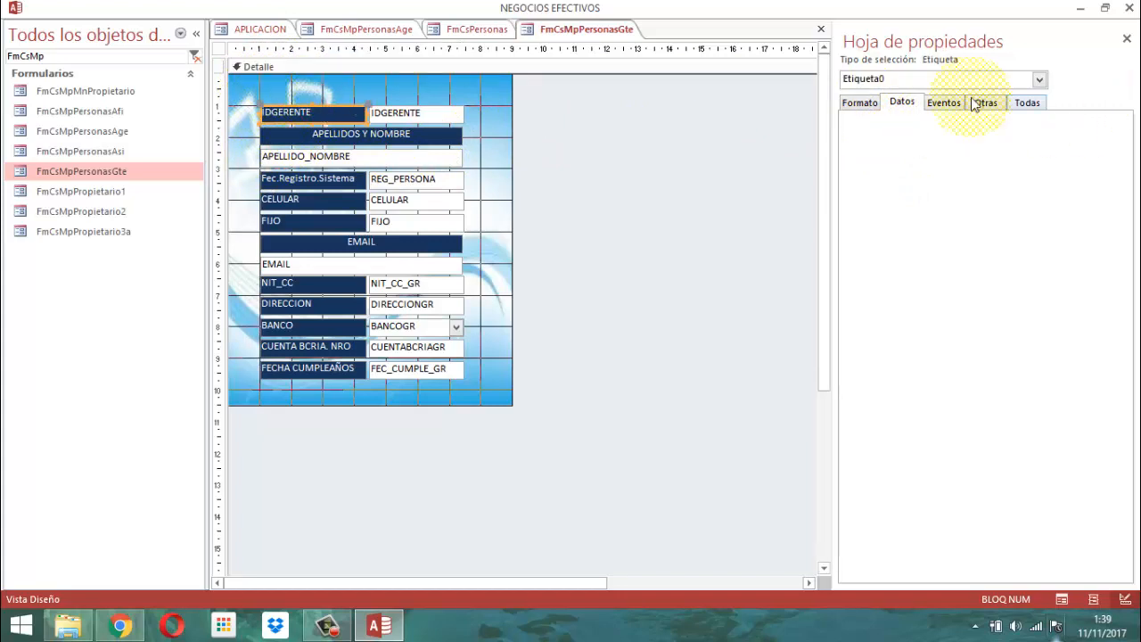
pyautogui.click(369, 71)
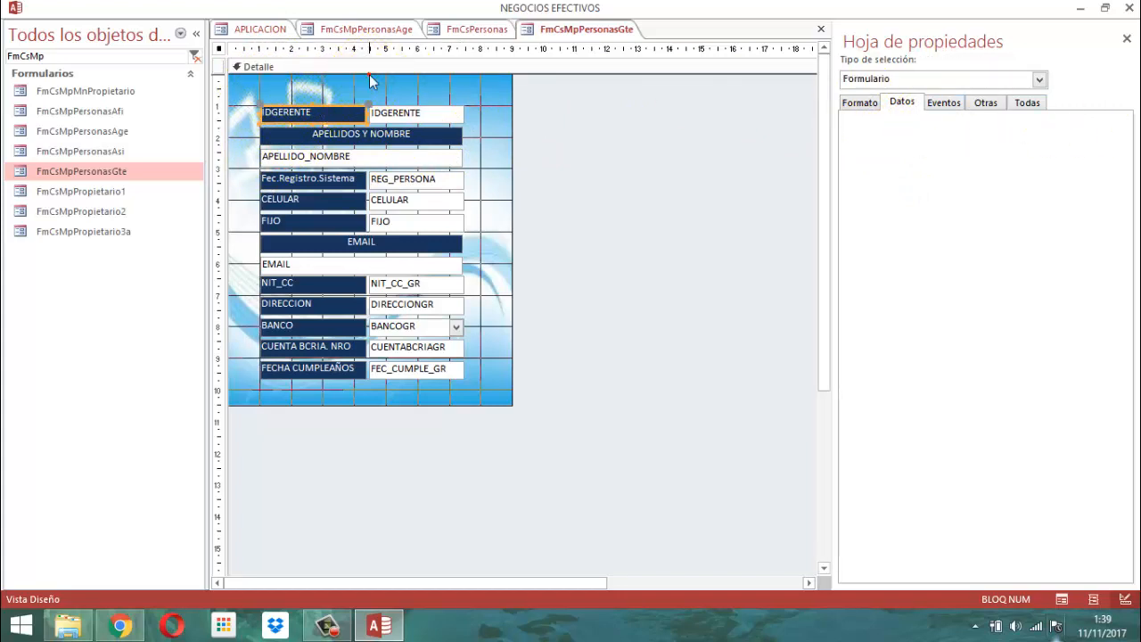
pyautogui.click(219, 49)
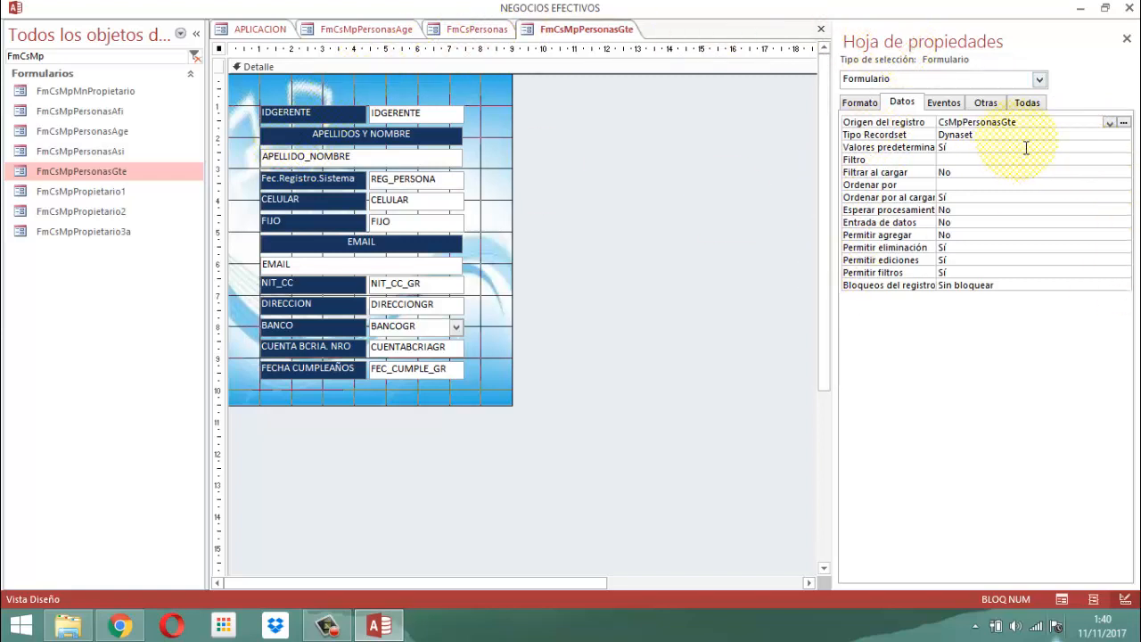
pyautogui.click(1127, 38)
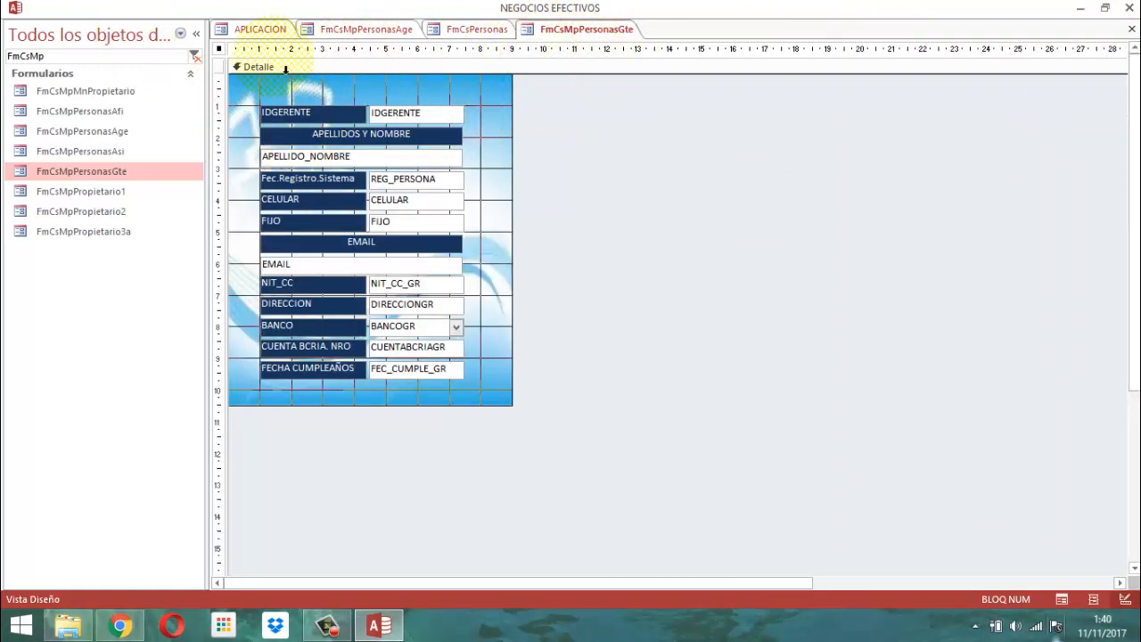
# Open the form FmCsMpPersonasAsi in Design view and select the list box under COOPERADORES EN LA INMOBILIARIA.
pyautogui.rightClick(573, 32)
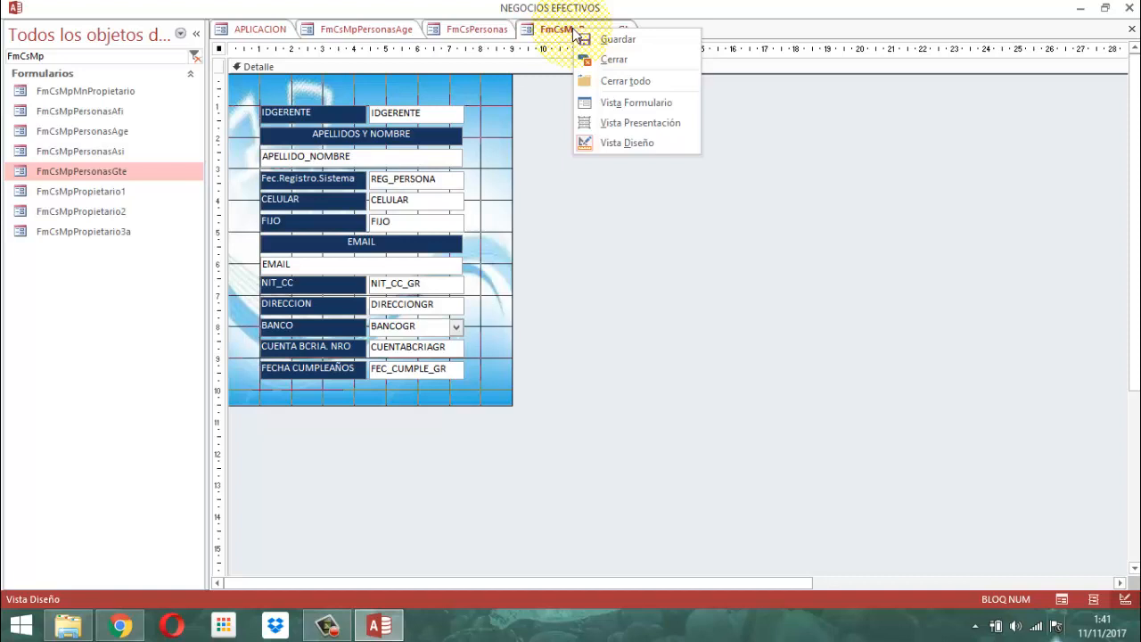
pyautogui.click(726, 226)
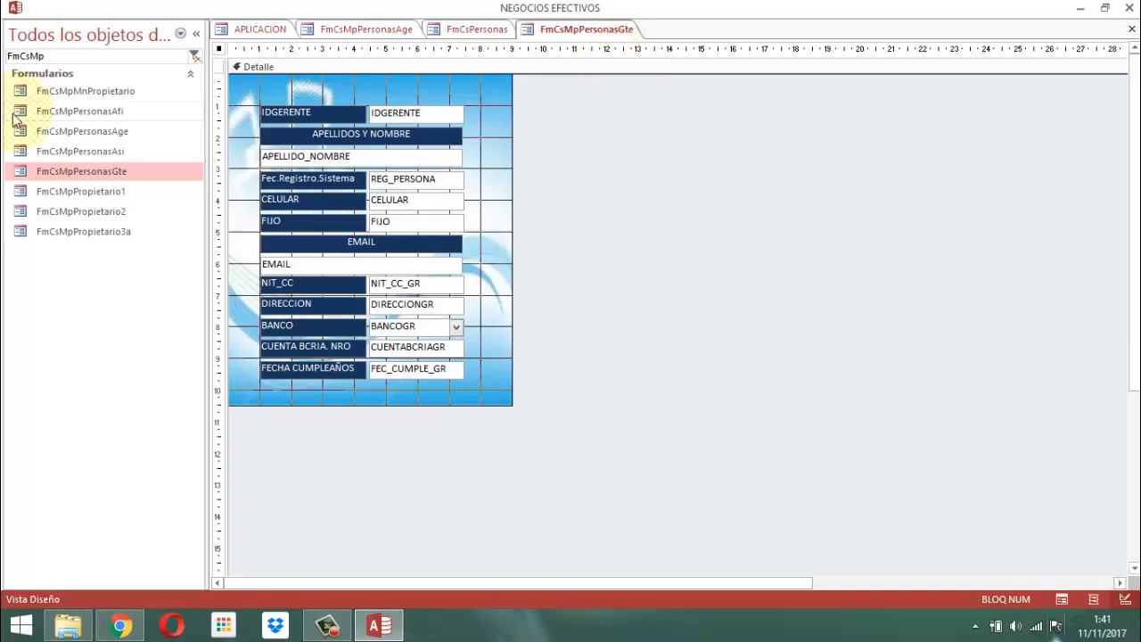
pyautogui.rightClick(101, 153)
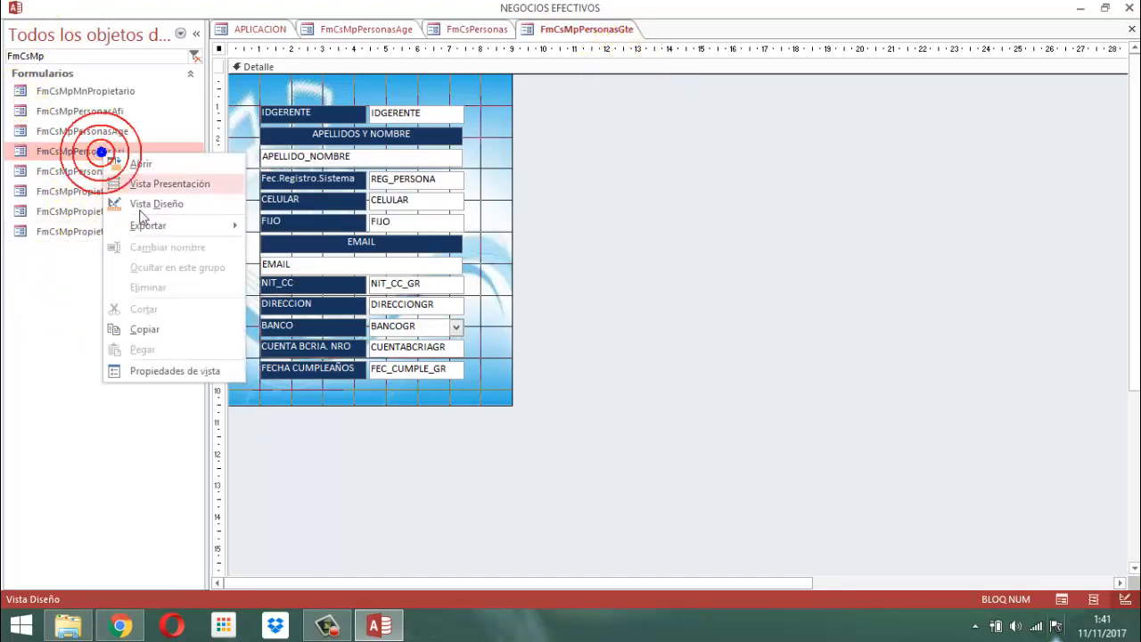
pyautogui.click(179, 205)
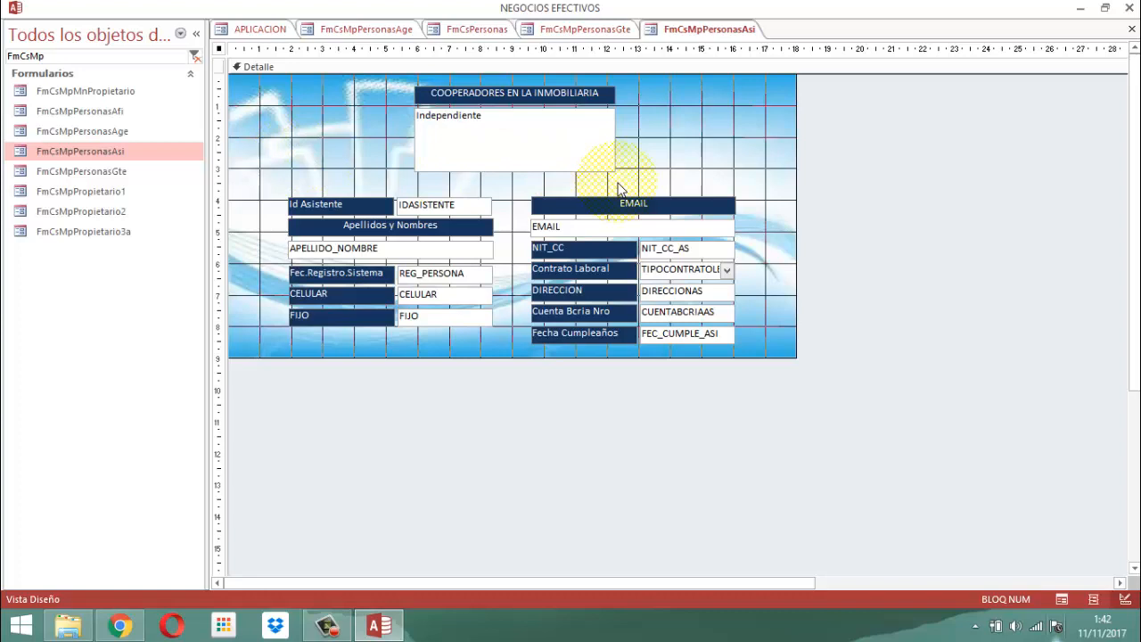
pyautogui.click(545, 162)
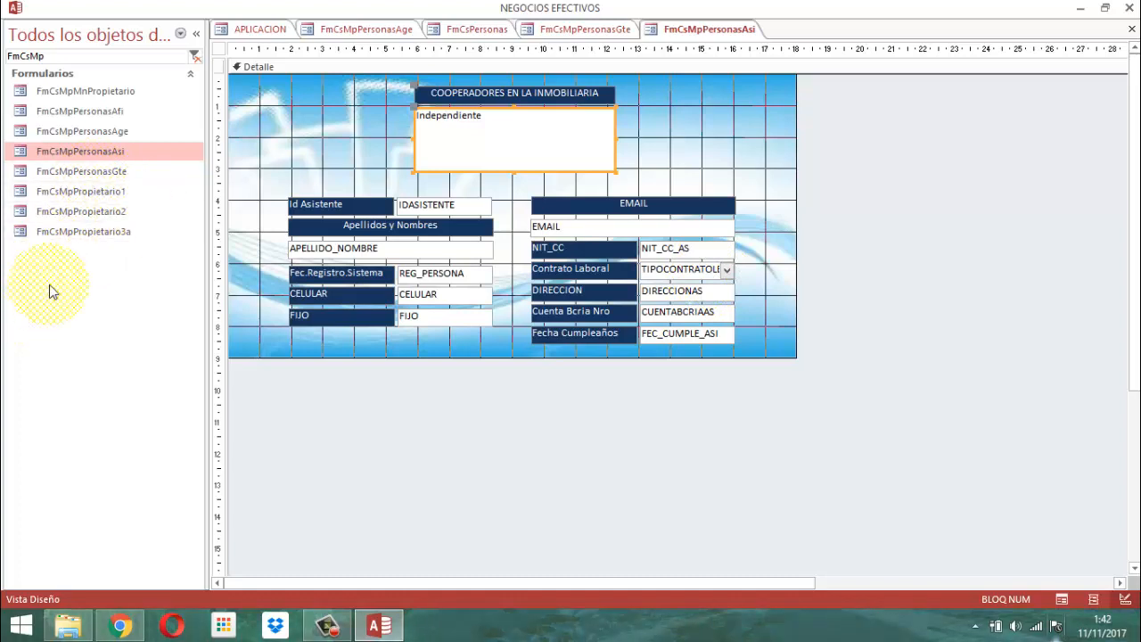
# Open the form FmCsMpPersonasAfi in Design view and compare its layout with the FmCsMpPersonasAsi and FmCsMpPersonasGte forms.
pyautogui.click(114, 114)
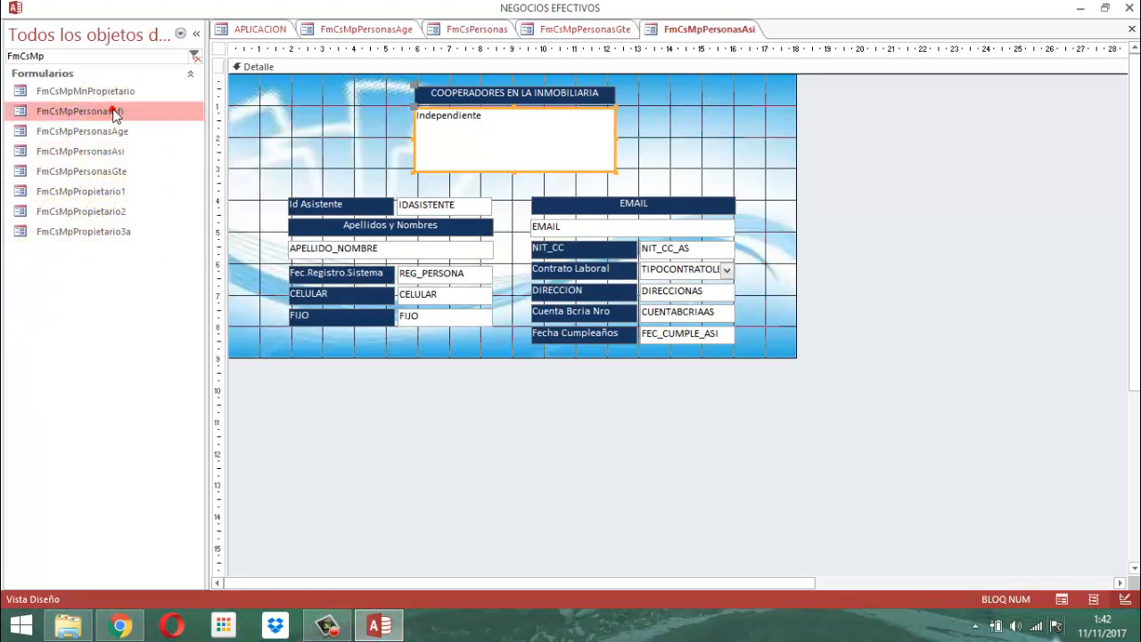
pyautogui.rightClick(114, 114)
pyautogui.click(165, 160)
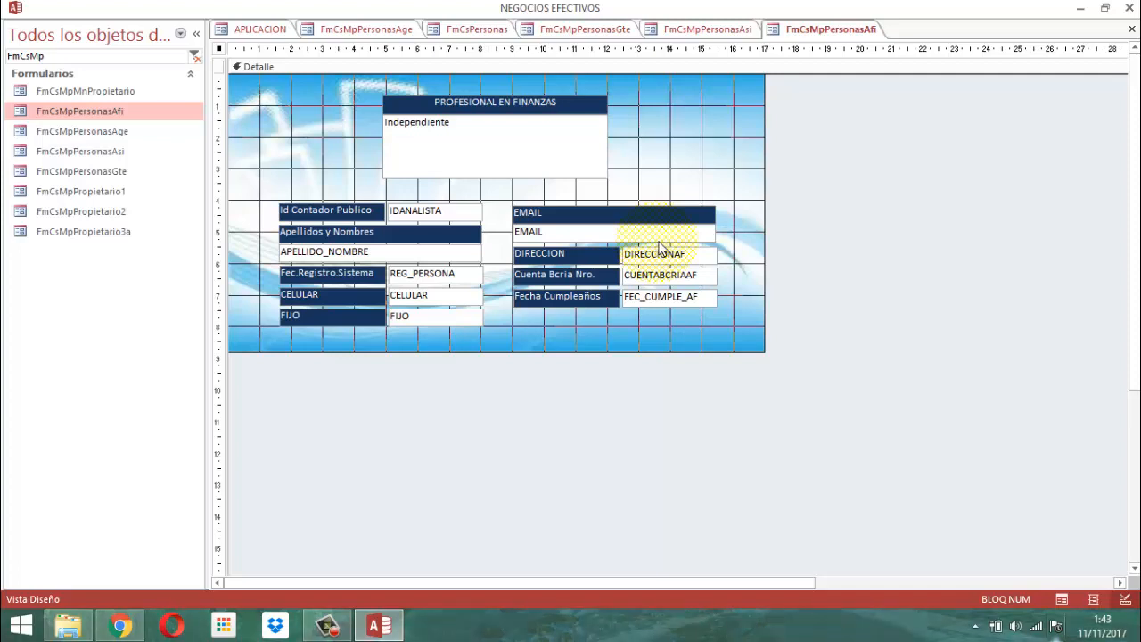
pyautogui.click(710, 31)
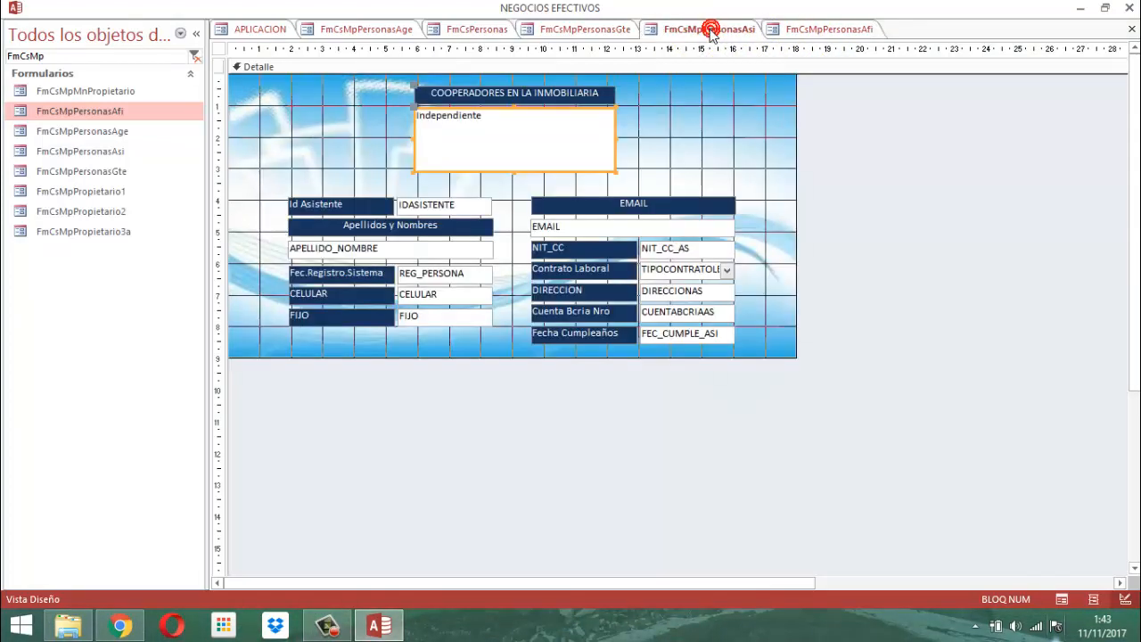
pyautogui.click(600, 29)
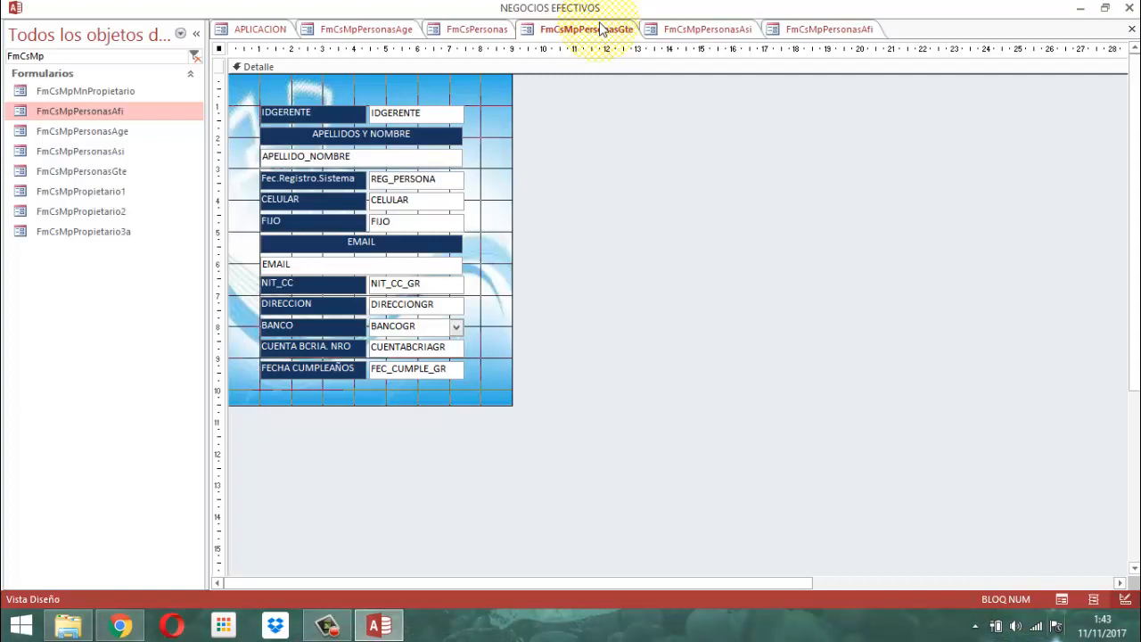
pyautogui.click(843, 32)
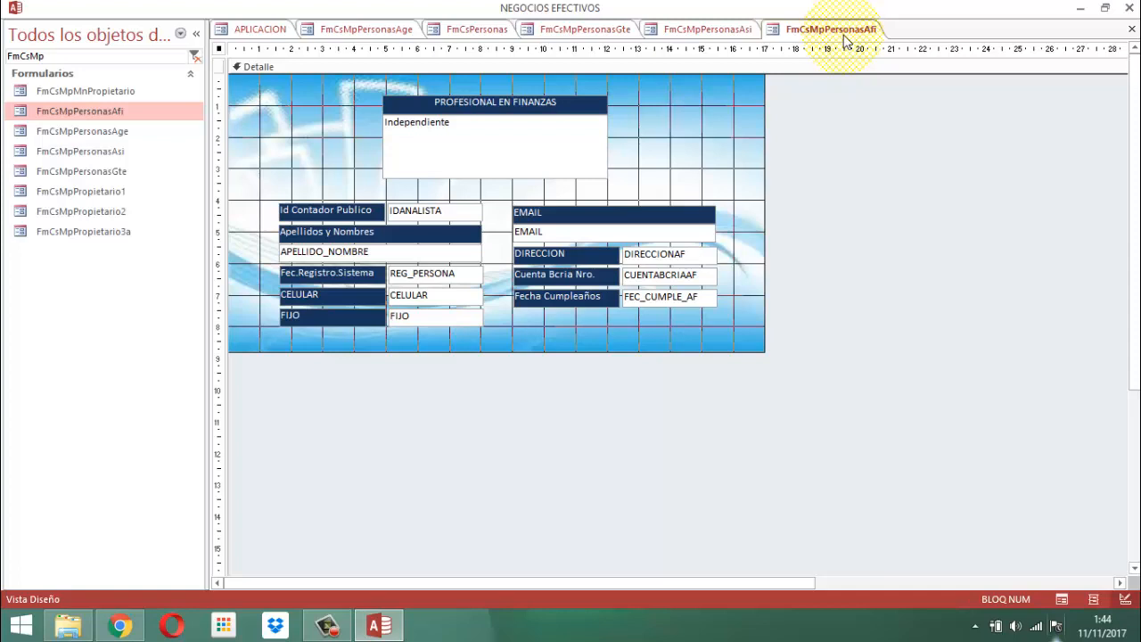
# Close the forms FmCsMpPersonasAfi, FmCsMpPersonasAsi and FmCsMpPersonasGte.
pyautogui.rightClick(845, 40)
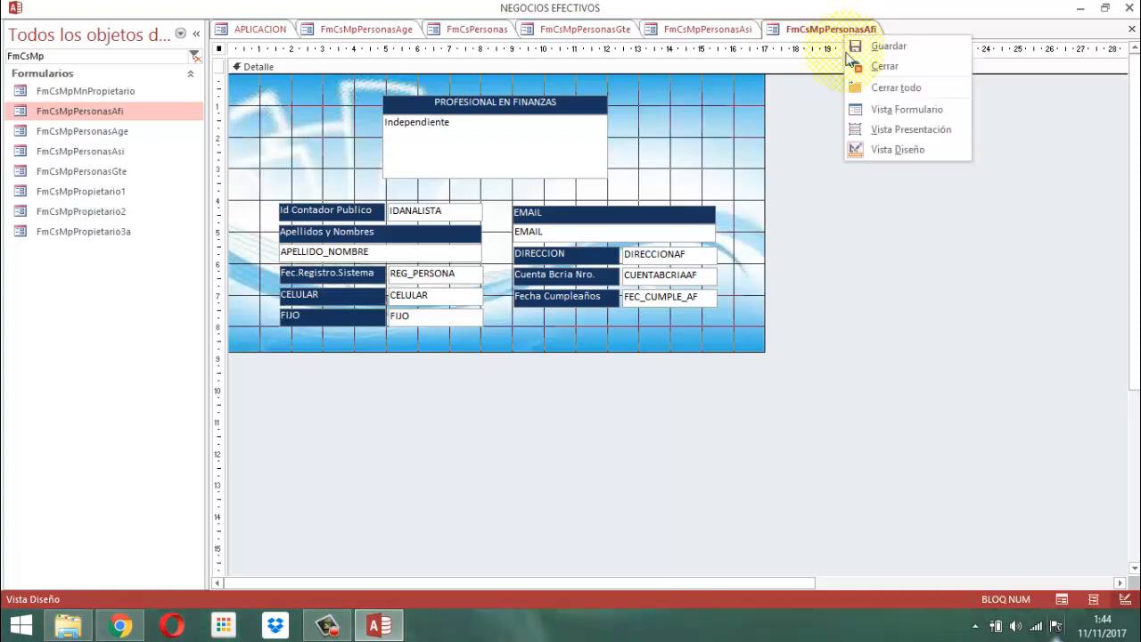
pyautogui.click(872, 66)
pyautogui.rightClick(739, 30)
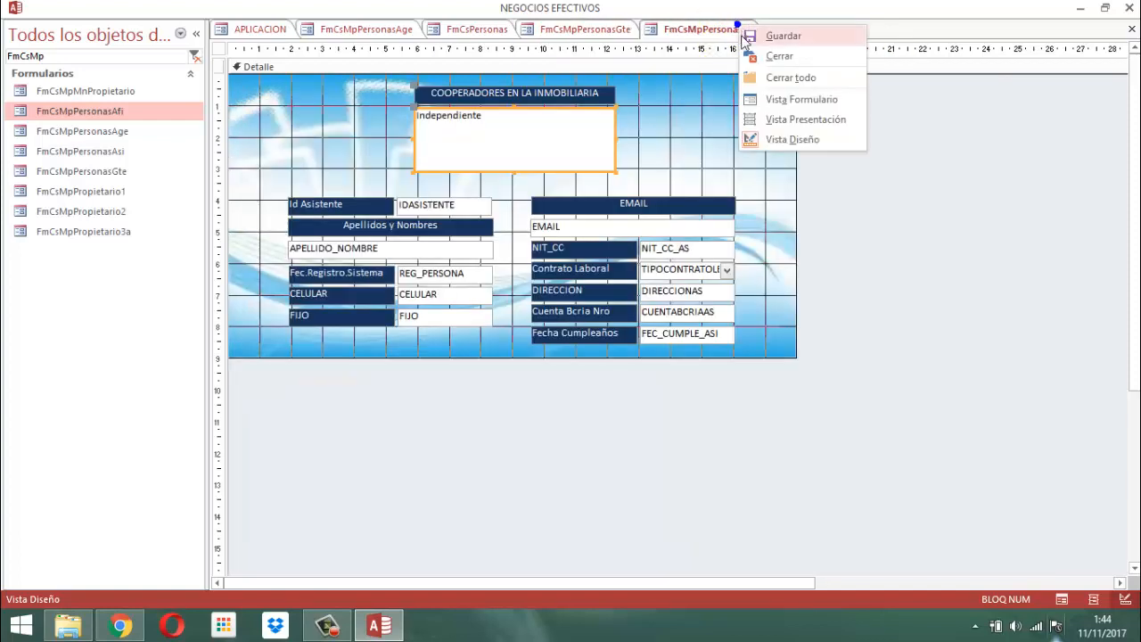
pyautogui.click(772, 60)
pyautogui.rightClick(633, 31)
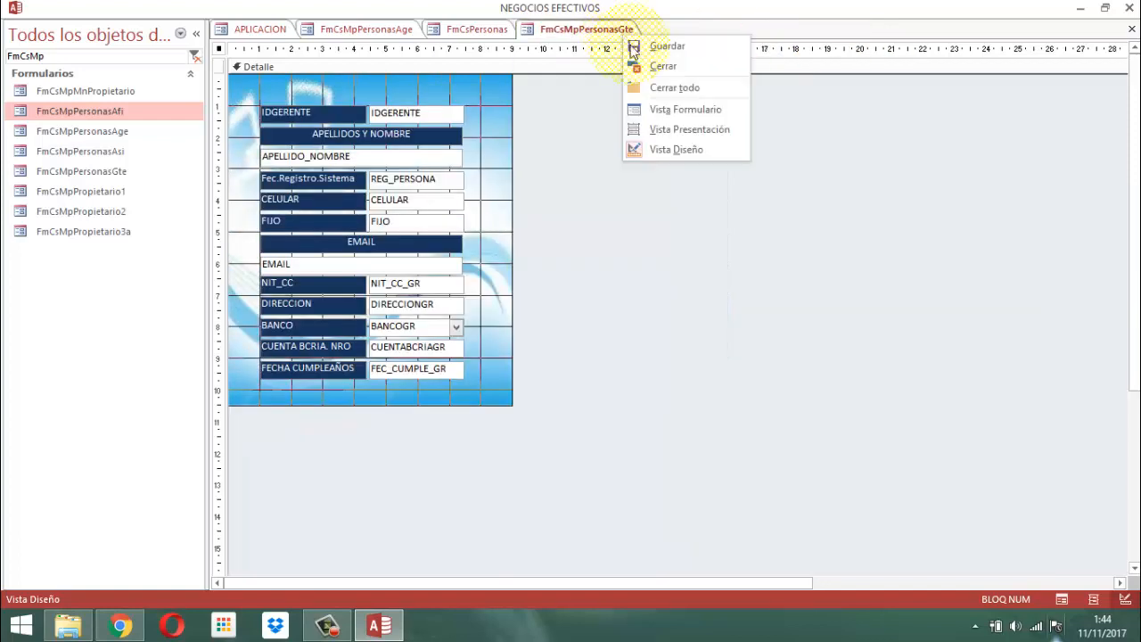
pyautogui.click(652, 66)
# Close the form FmCsPersonas without saving its design changes.
pyautogui.rightClick(483, 30)
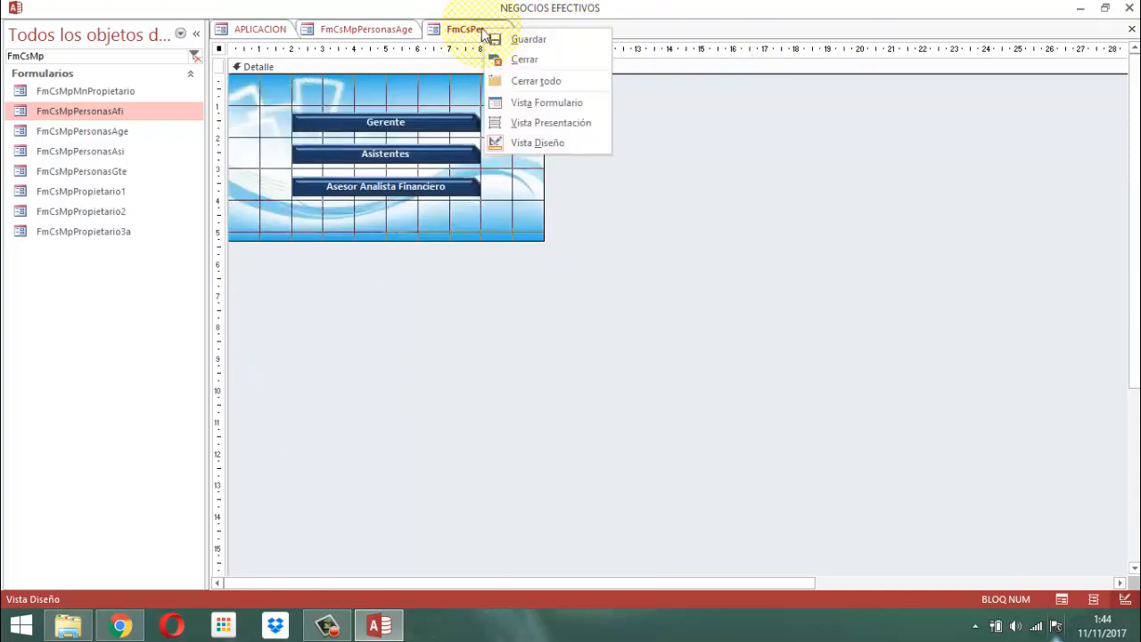
pyautogui.click(536, 64)
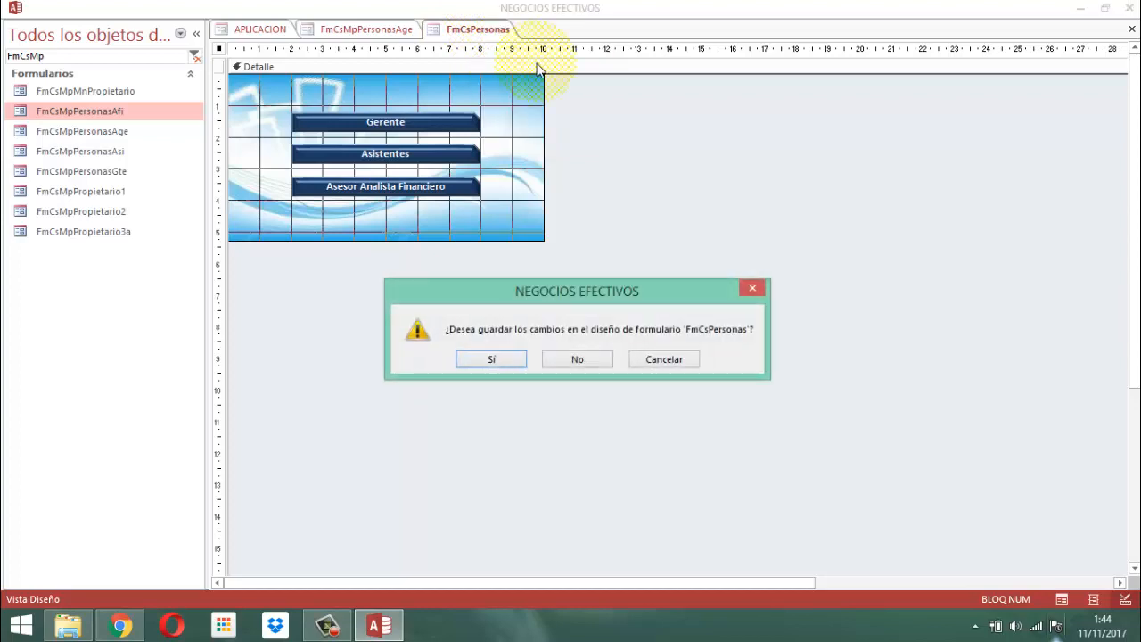
pyautogui.click(574, 362)
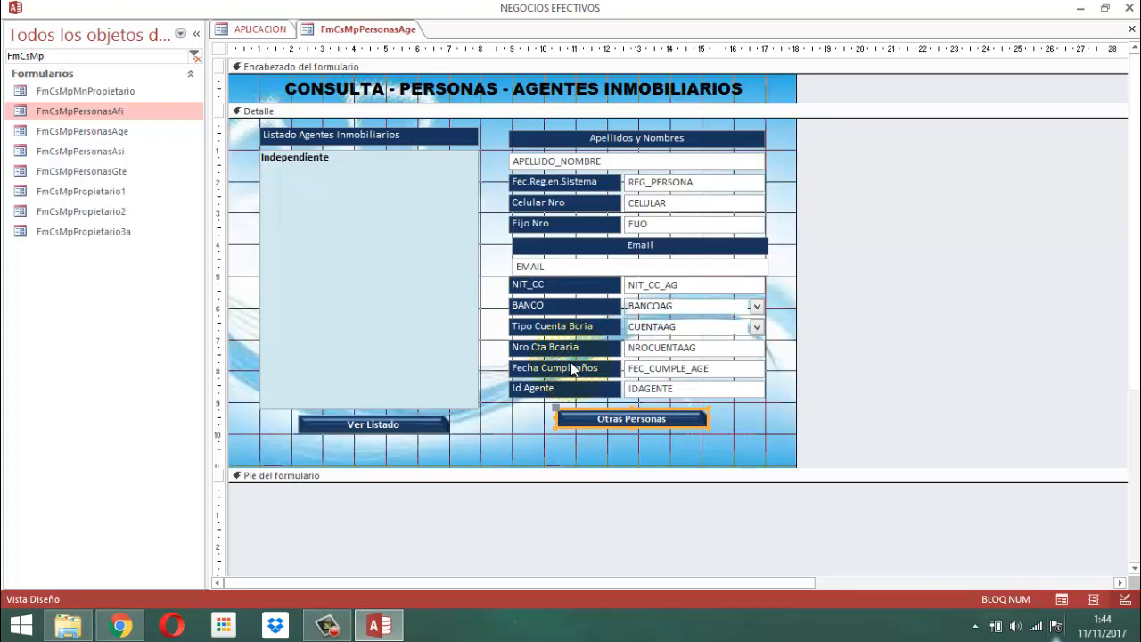
# Deselect the Otras Personas button and close the form FmCsMpPersonasAge, saving its design changes.
pyautogui.click(866, 334)
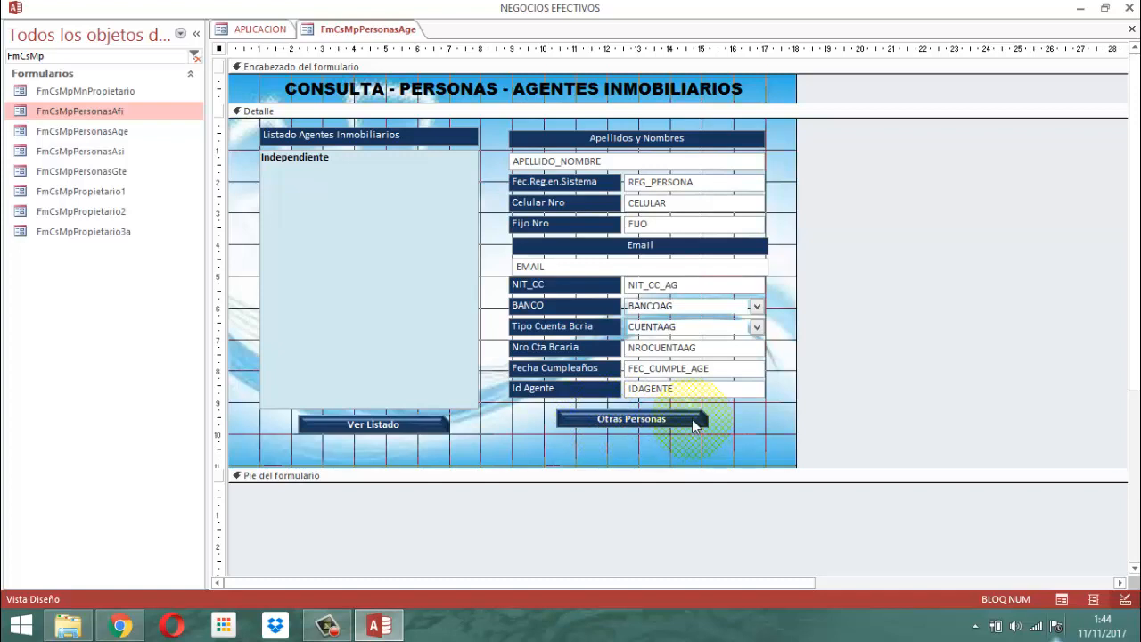
pyautogui.rightClick(386, 30)
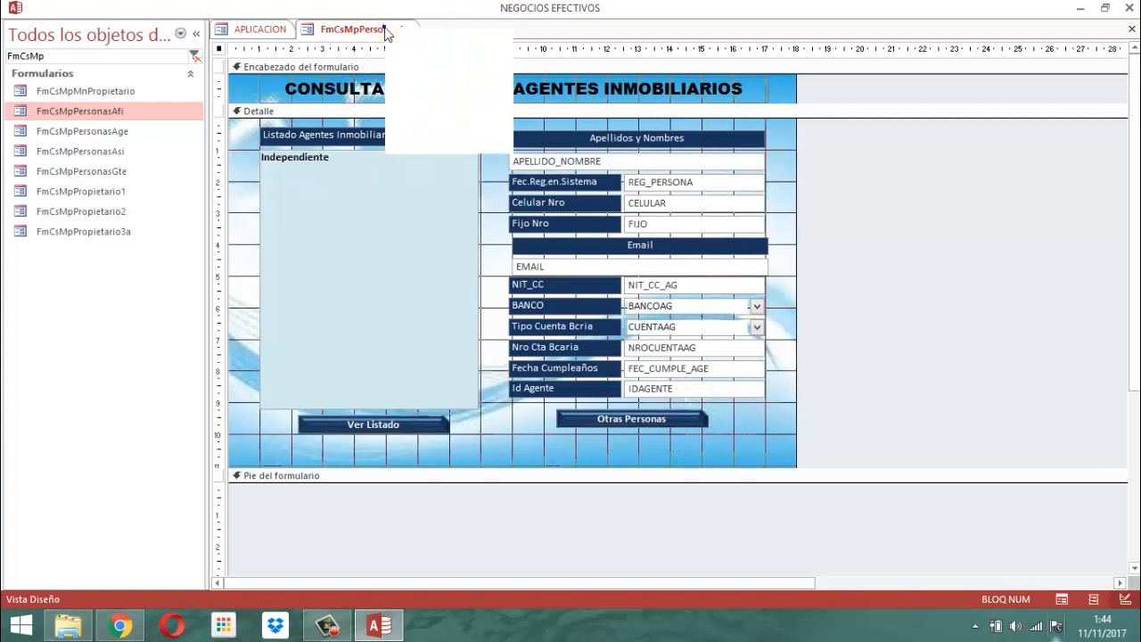
pyautogui.click(416, 58)
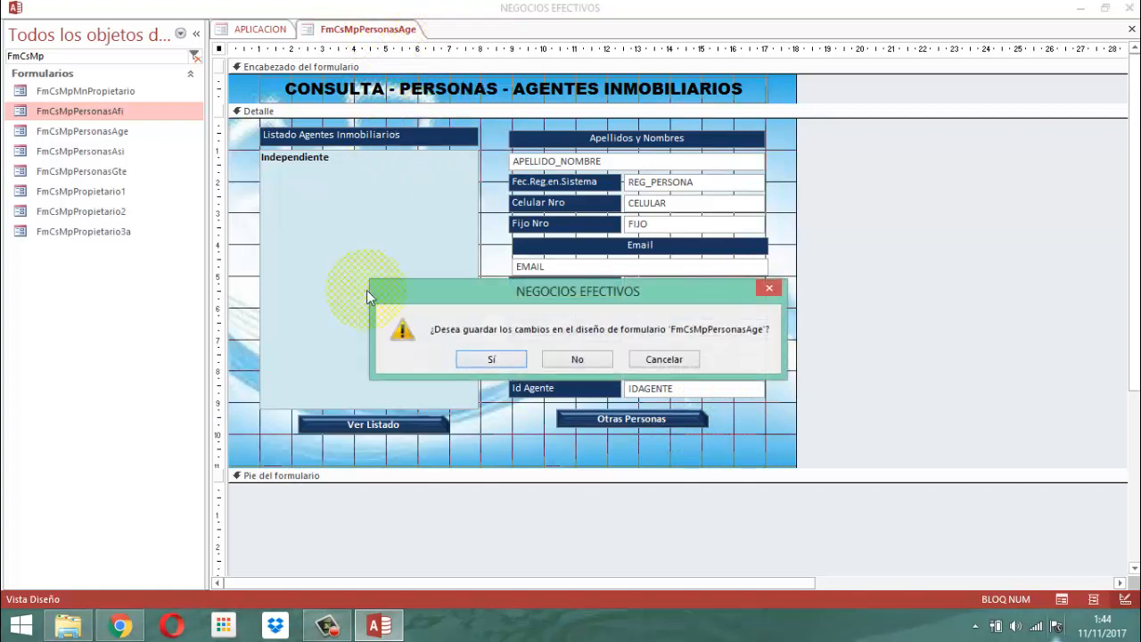
pyautogui.click(491, 360)
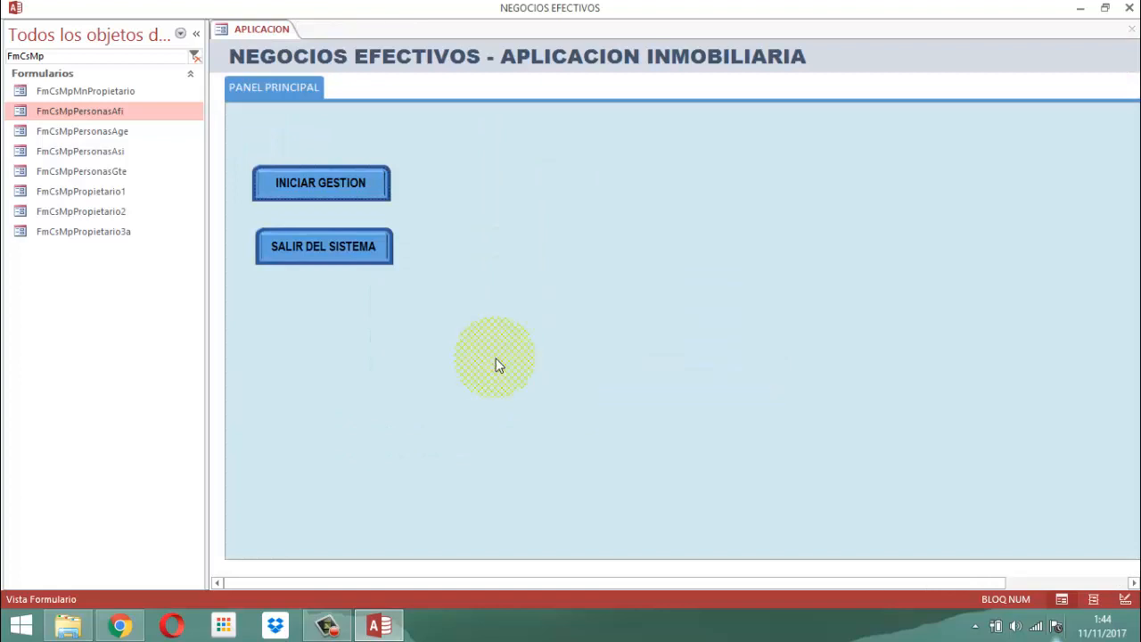
# Exit the system and reopen the Negocios Efectivos database from its folder, bringing up the user sign-in form.
pyautogui.click(288, 252)
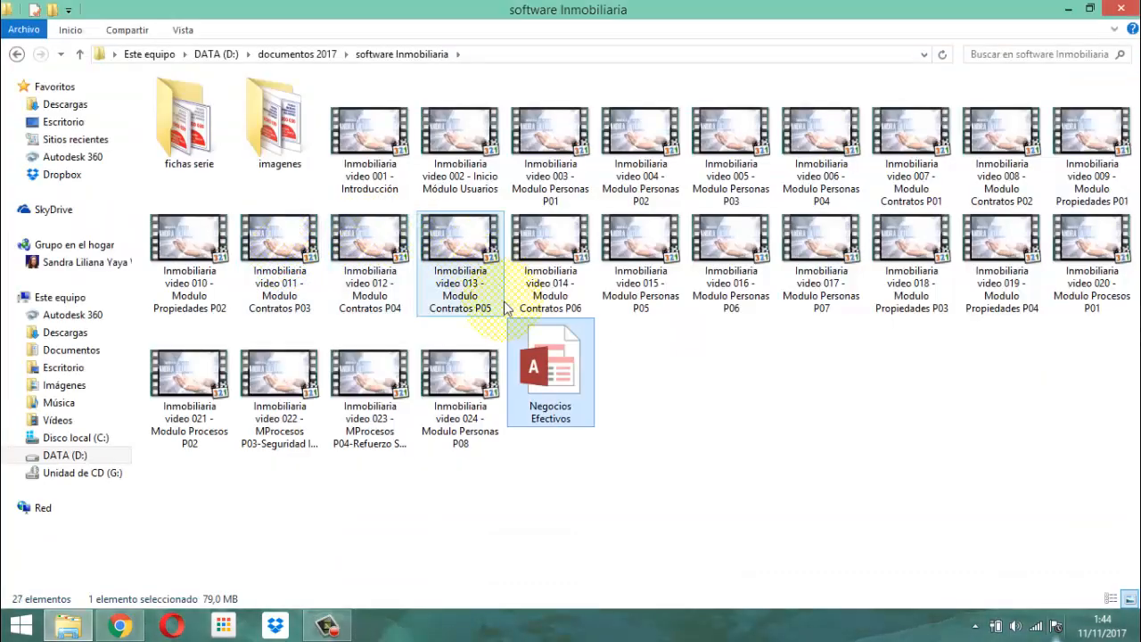
pyautogui.doubleClick(555, 370)
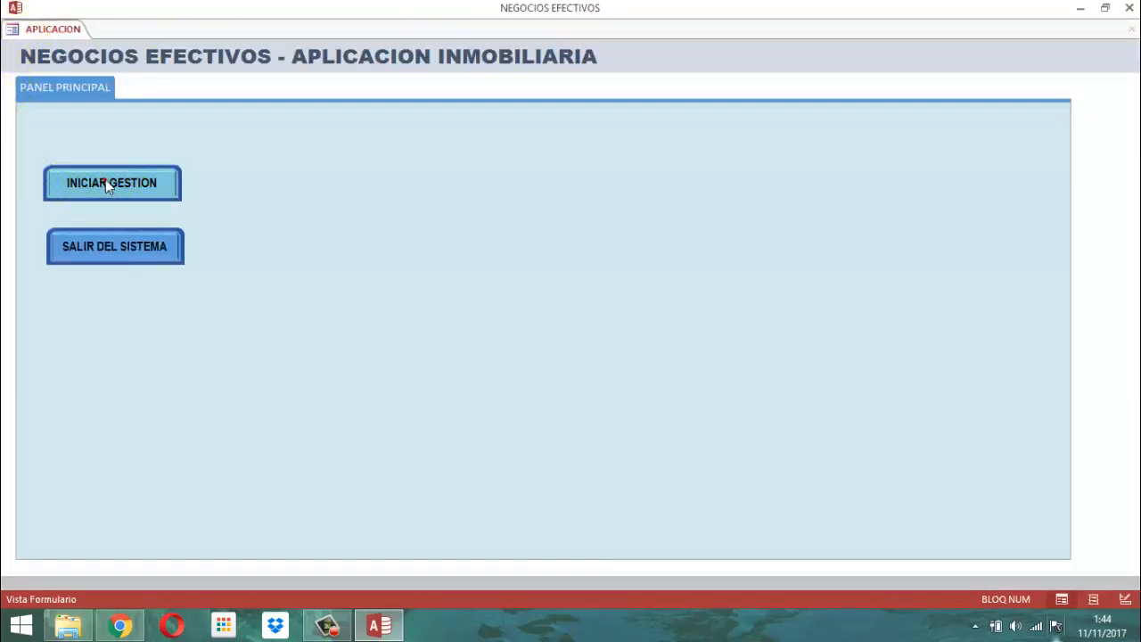
pyautogui.click(106, 182)
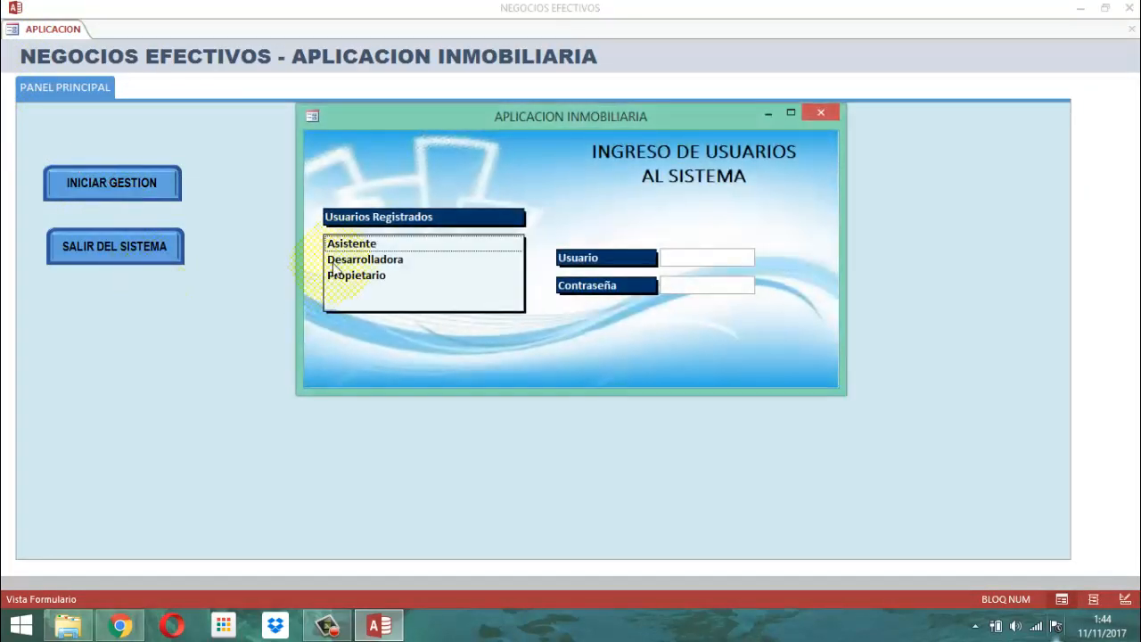
# Sign in as the registered user Desarrolladora by entering the account password.
pyautogui.click(346, 260)
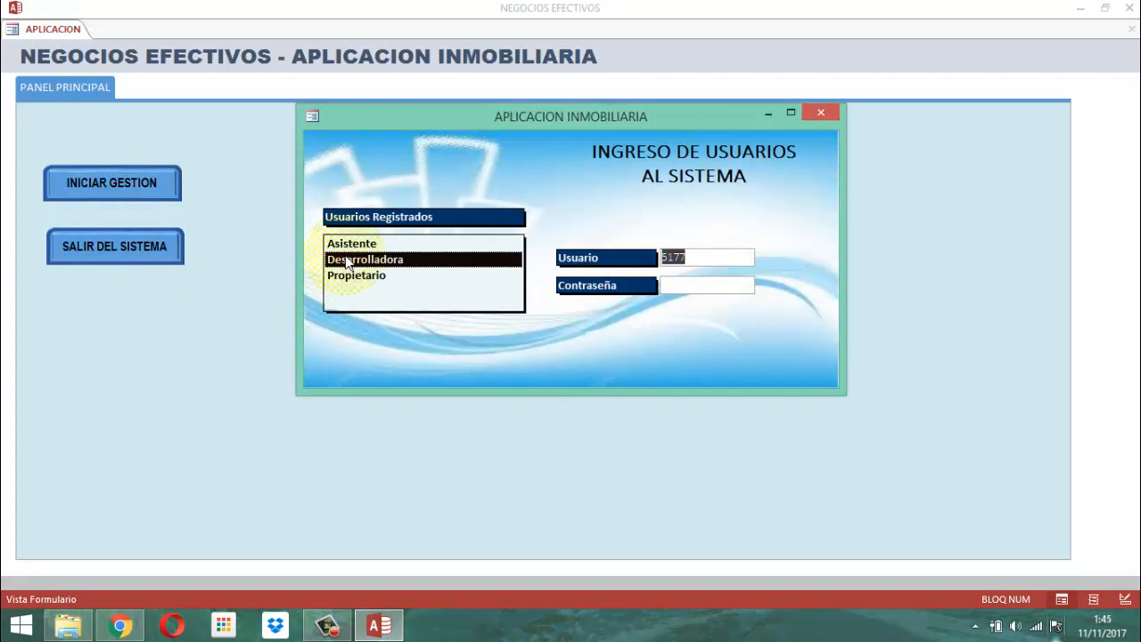
pyautogui.press('Tab')
pyautogui.write('****')
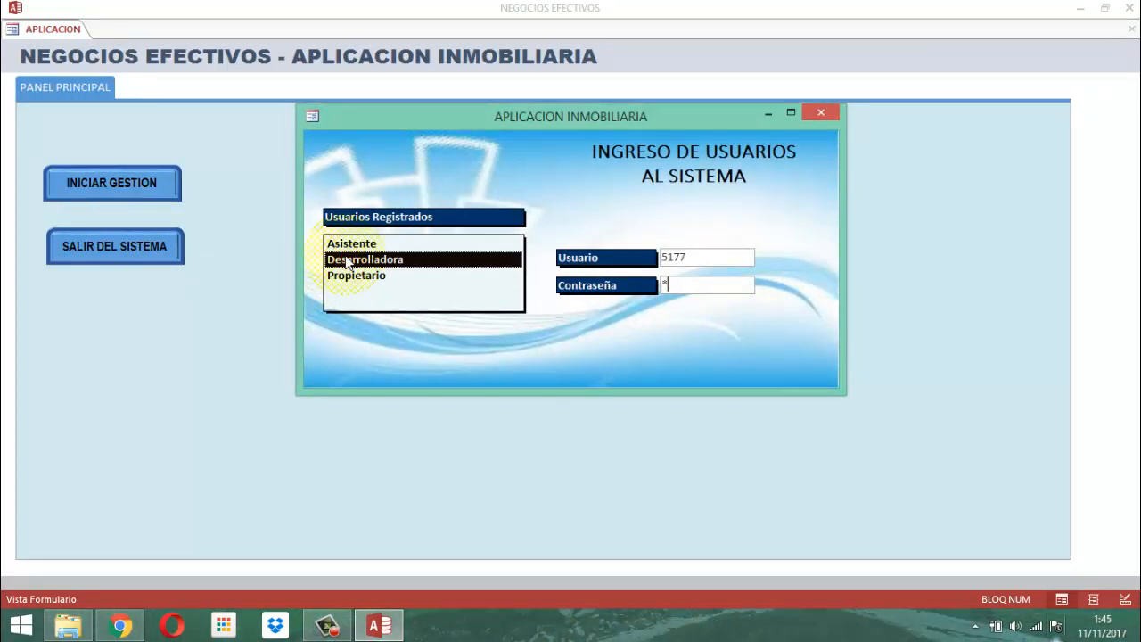
pyautogui.press('Return')
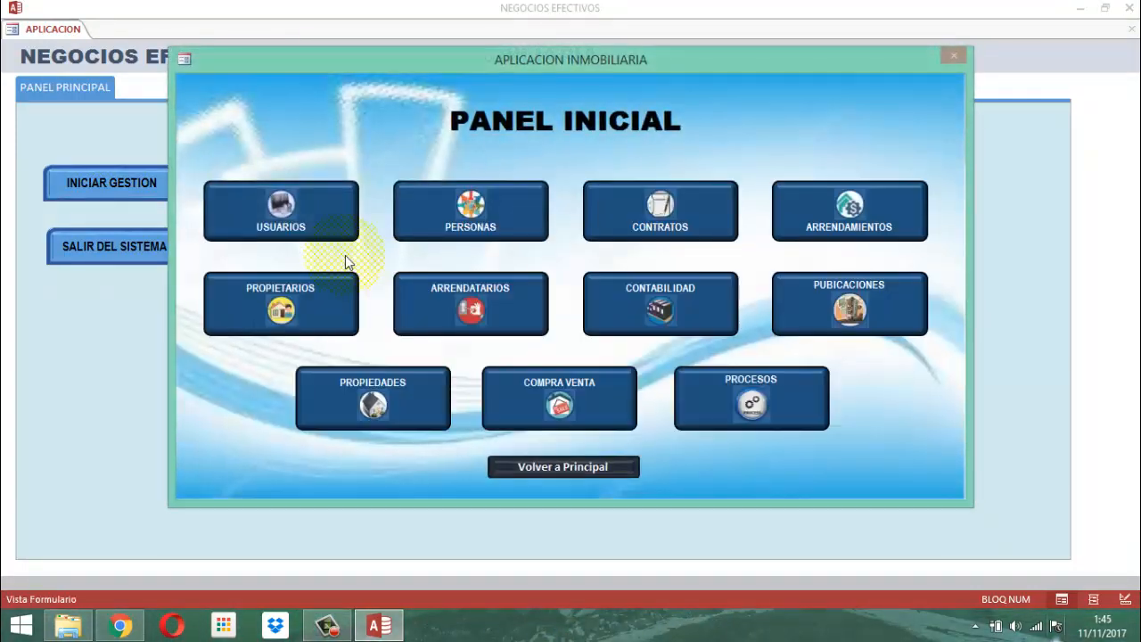
# Display the agents consultation form from the Personas module, and close both the form and the Personas menu.
pyautogui.click(493, 220)
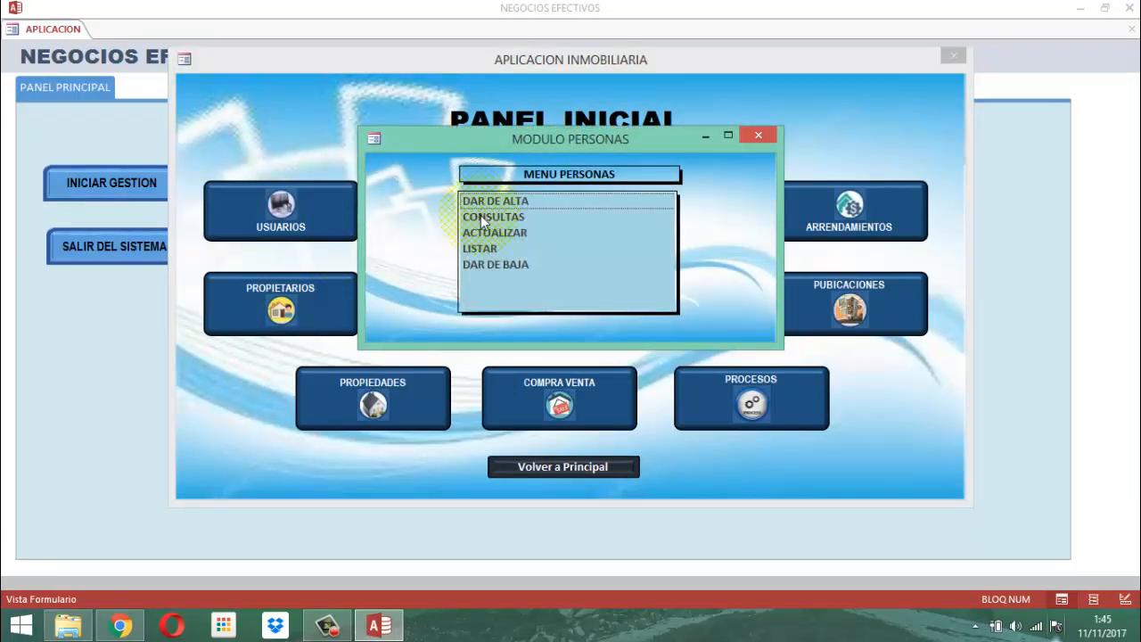
pyautogui.click(481, 218)
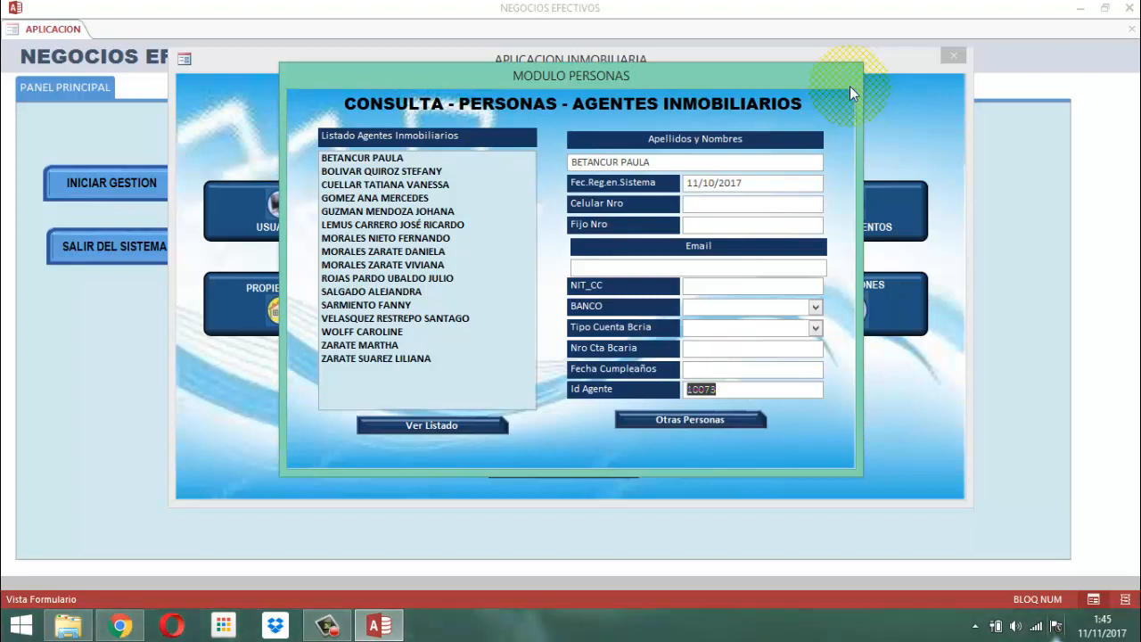
pyautogui.rightClick(540, 80)
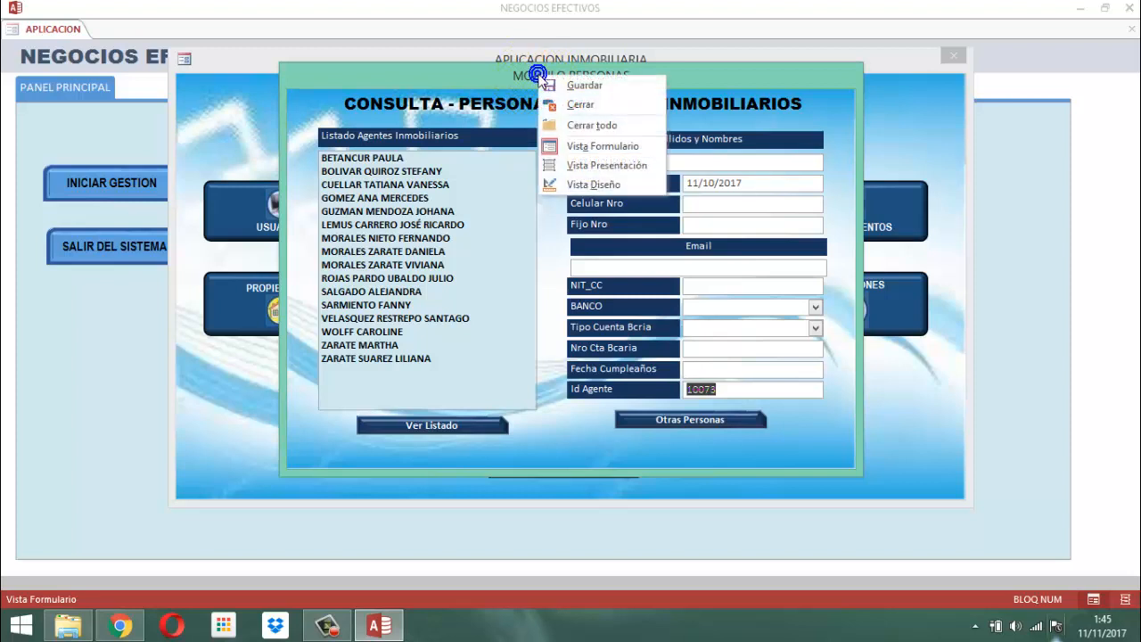
pyautogui.click(575, 105)
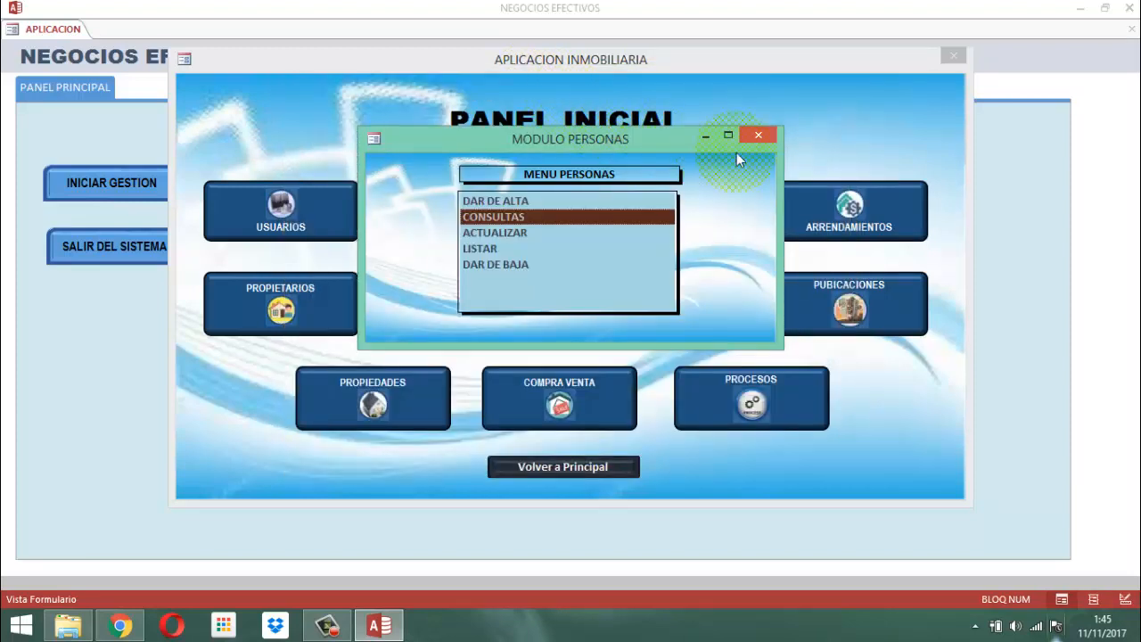
pyautogui.click(755, 135)
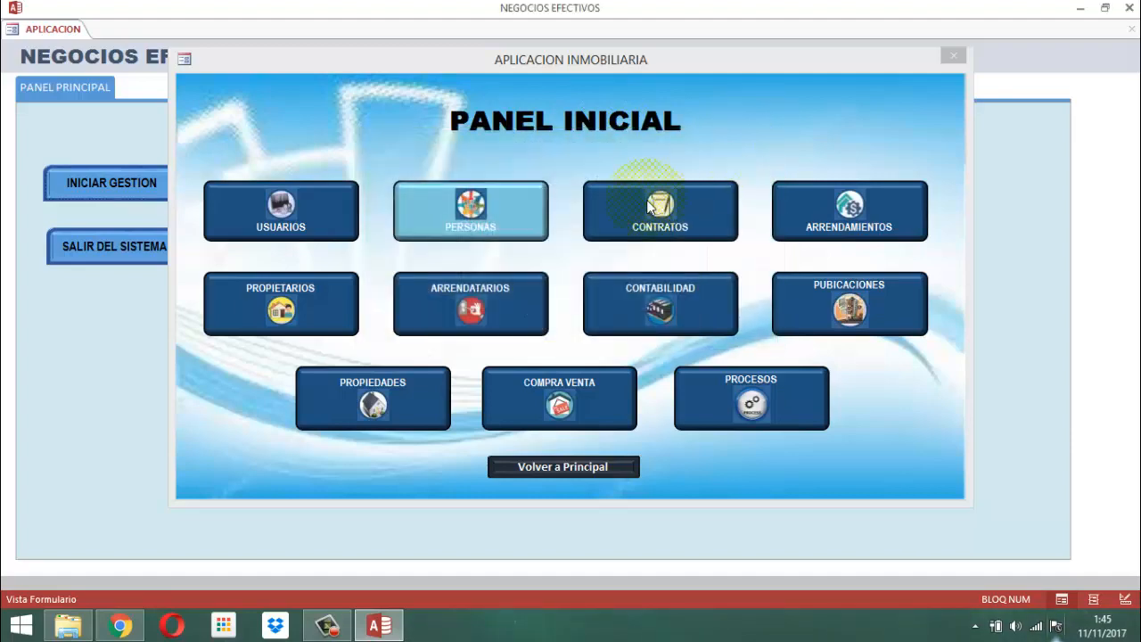
# Reopen the Personas module menu and minimize its window.
pyautogui.click(498, 223)
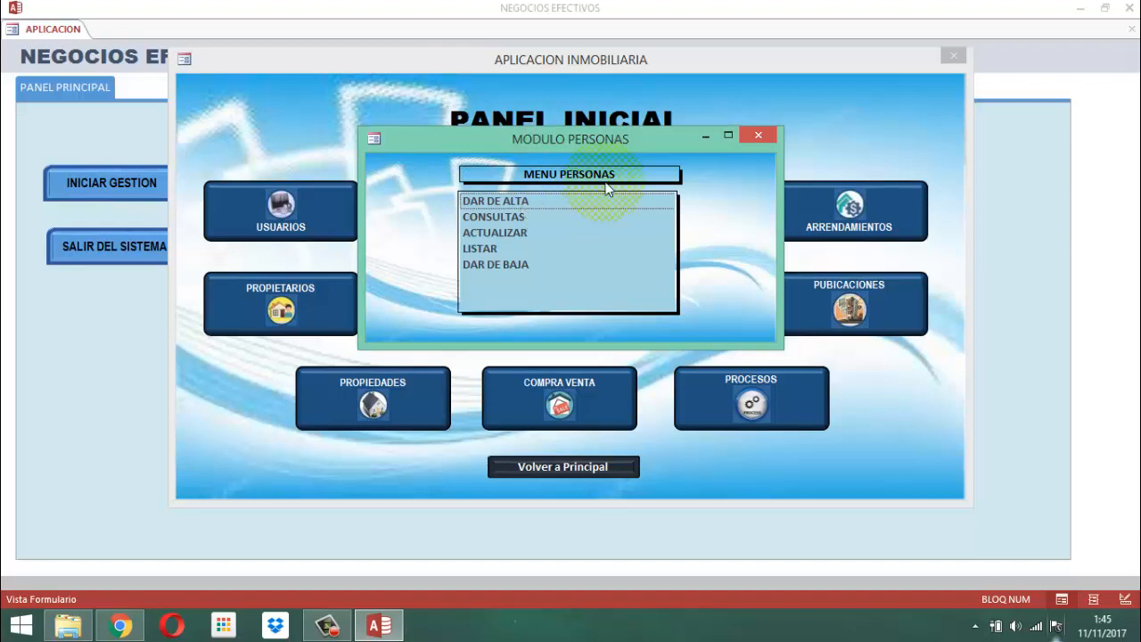
pyautogui.click(712, 136)
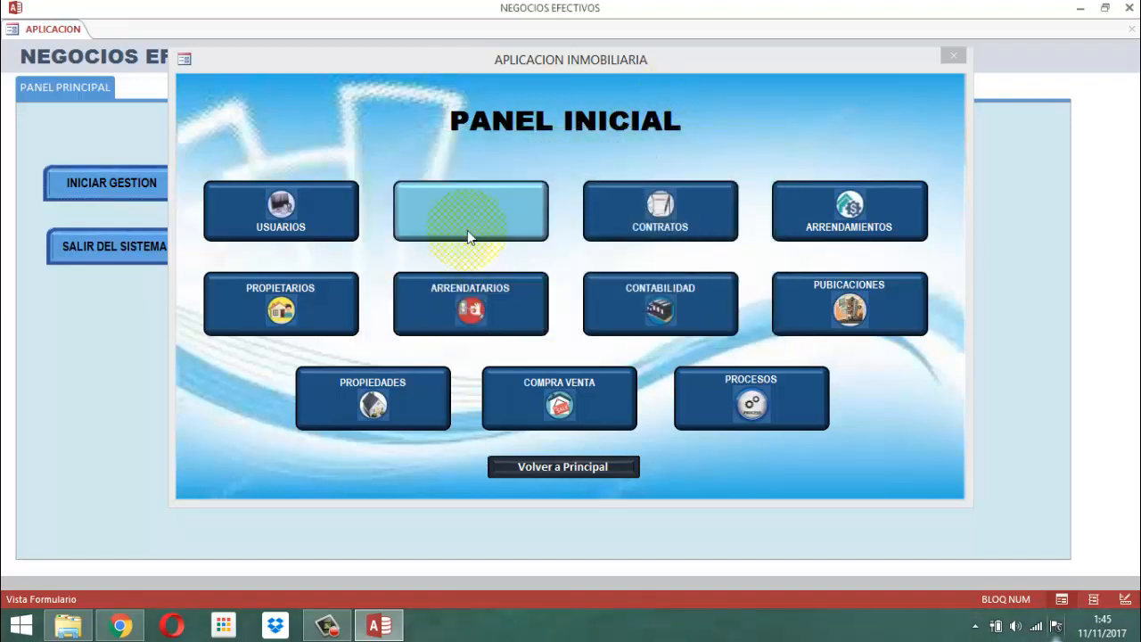
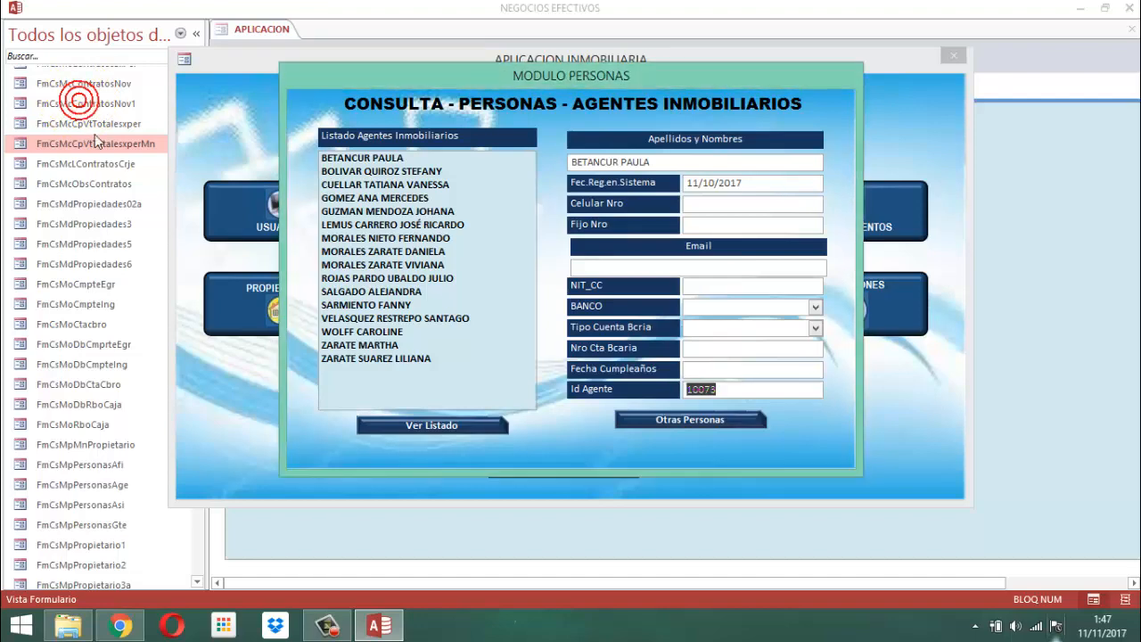
pyautogui.click(77, 295)
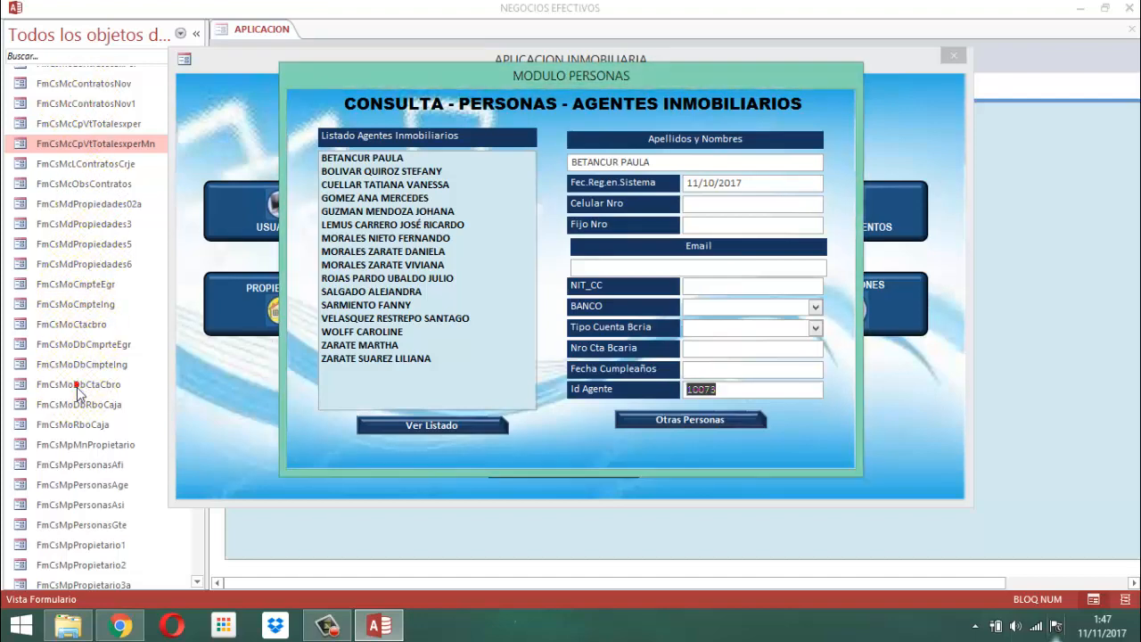
pyautogui.click(76, 447)
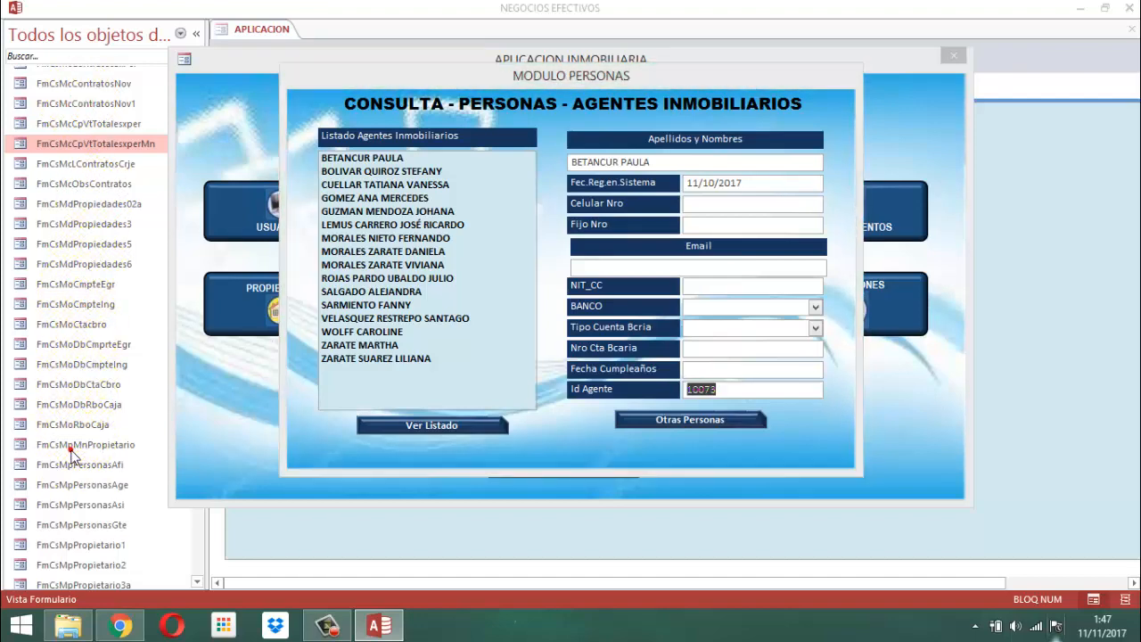
pyautogui.click(43, 291)
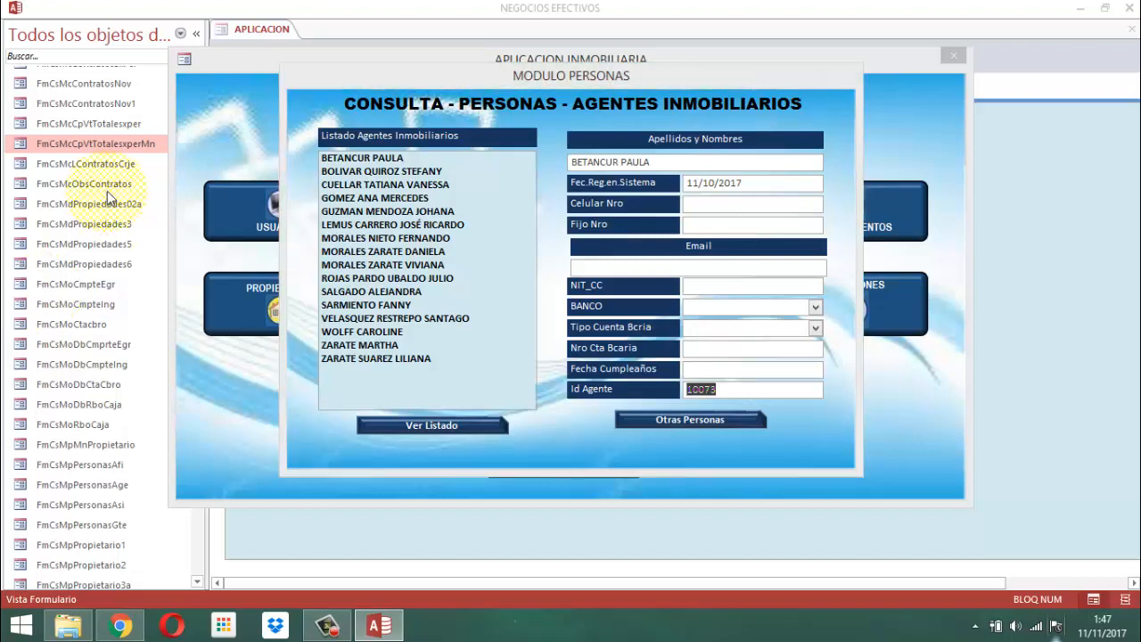
pyautogui.click(81, 107)
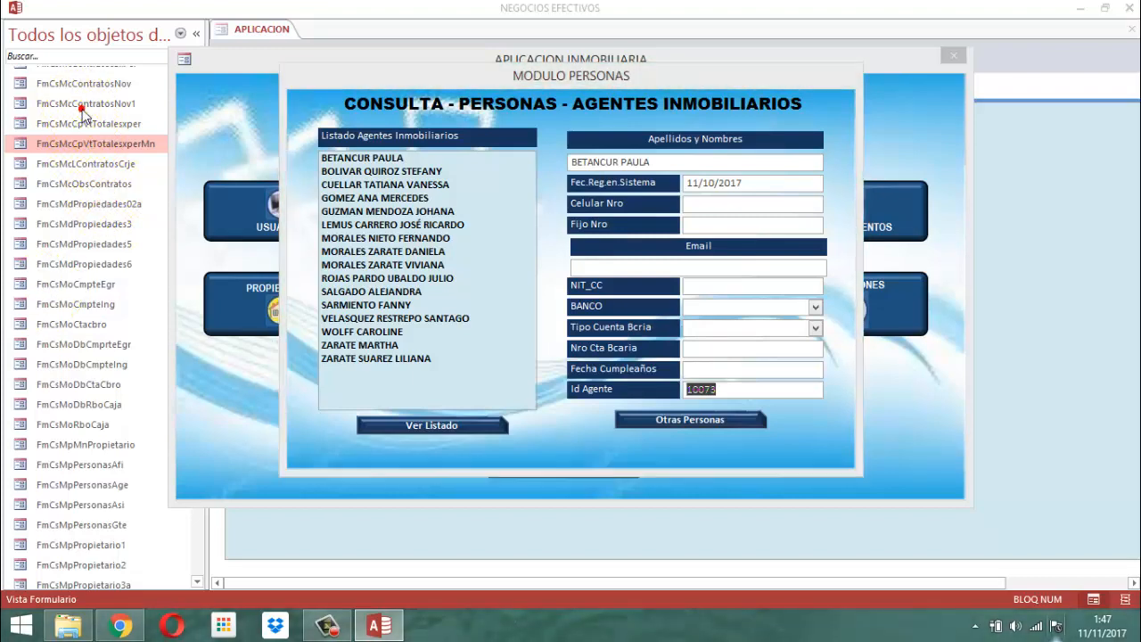
pyautogui.click(90, 386)
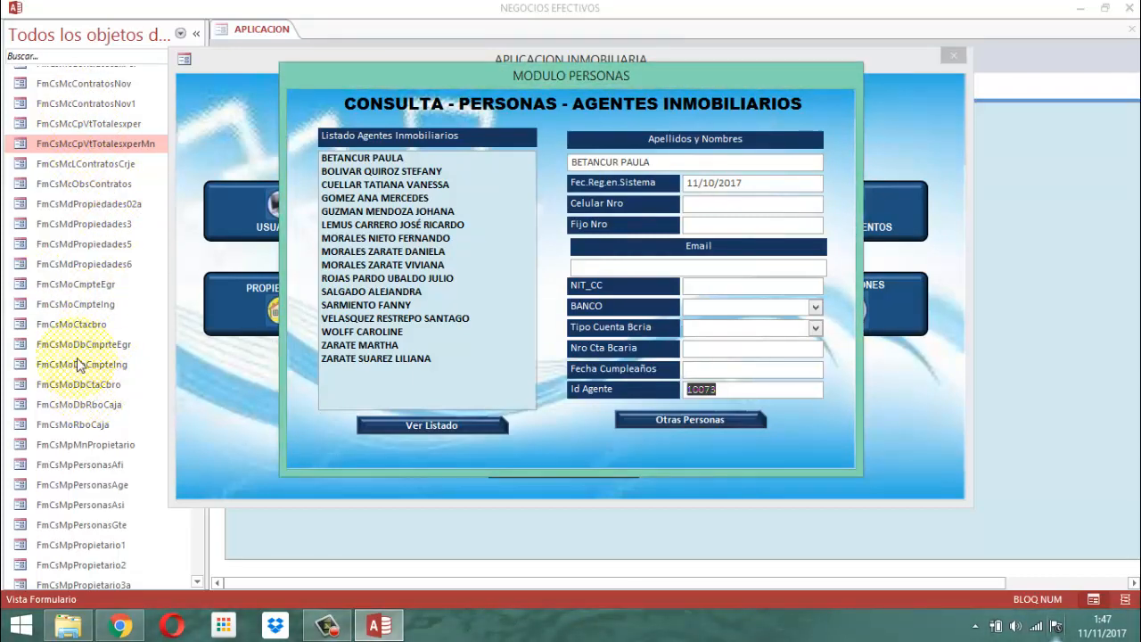
pyautogui.click(77, 364)
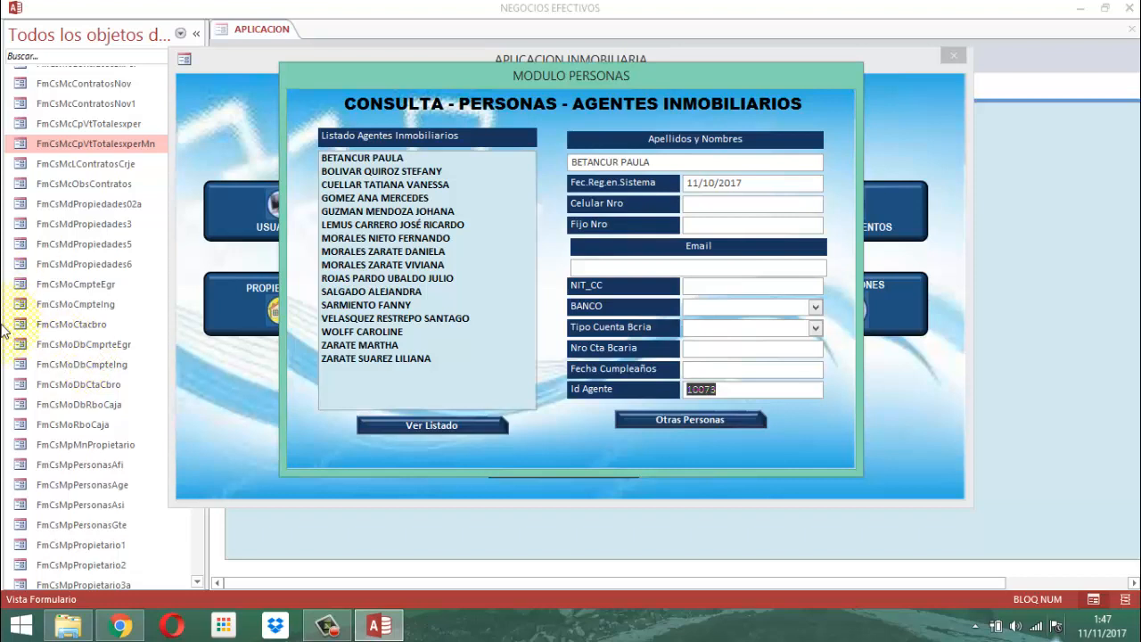
pyautogui.click(65, 220)
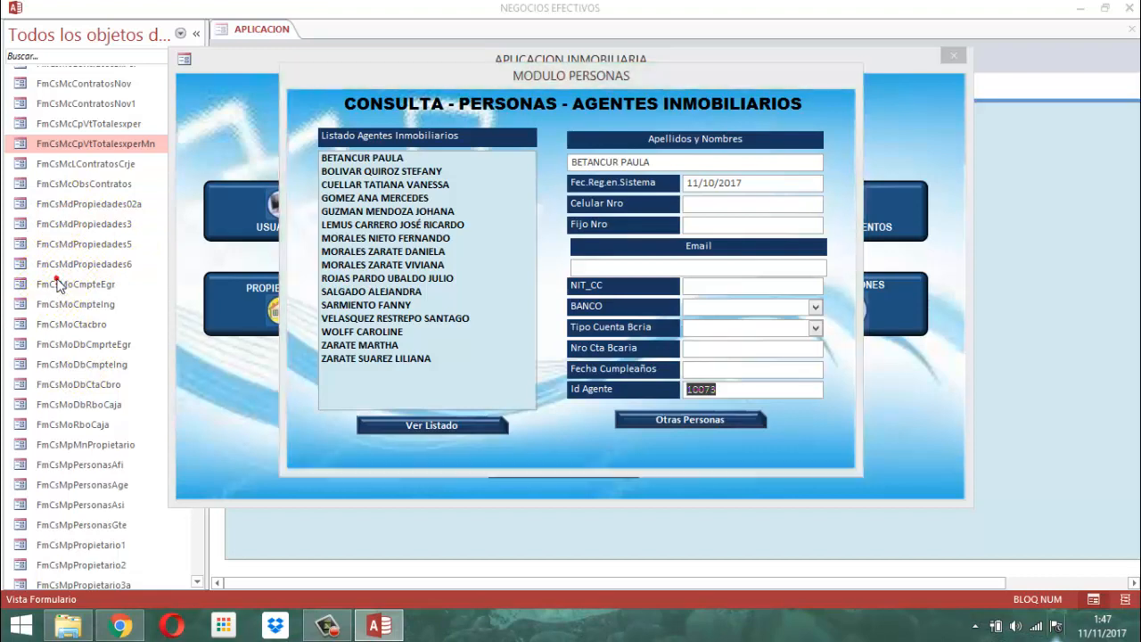
pyautogui.click(65, 428)
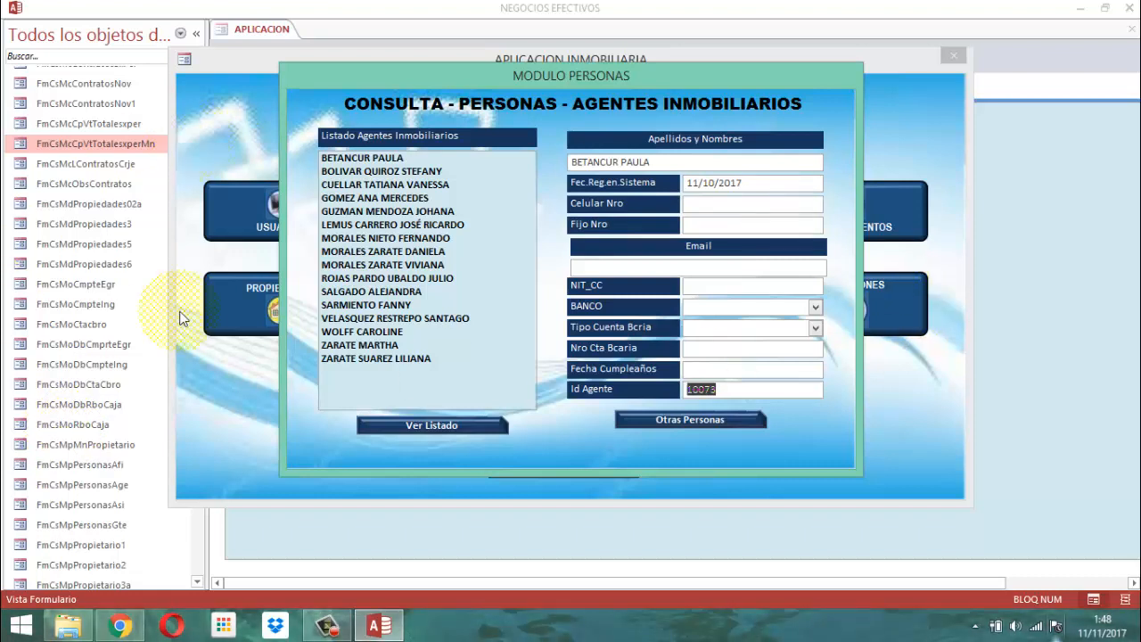
pyautogui.click(53, 227)
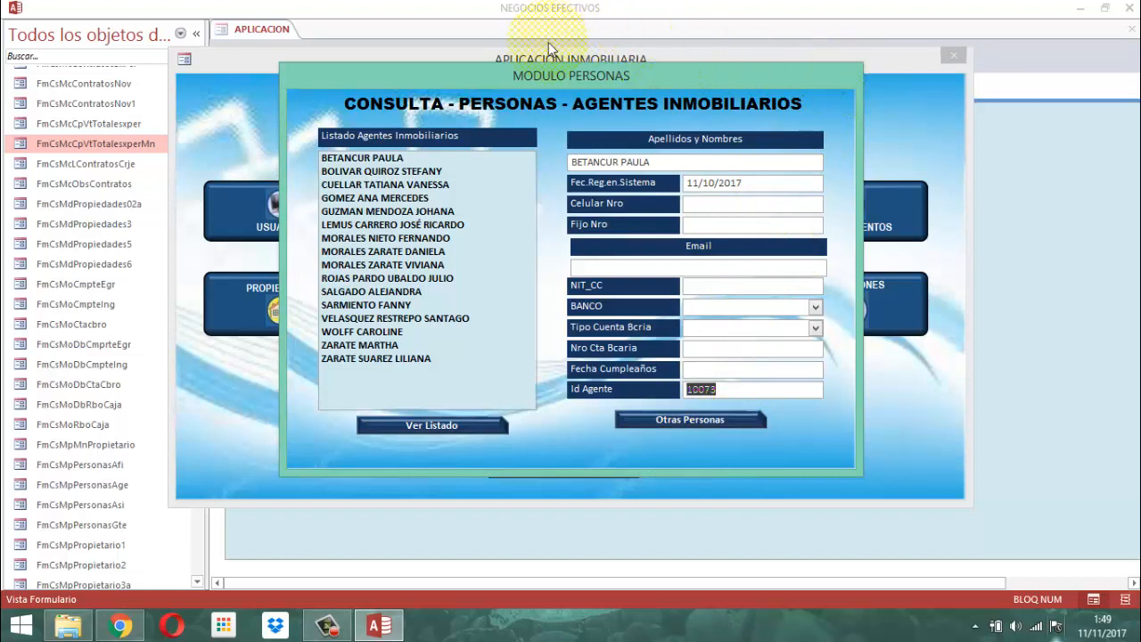
# Close the agents consultation form and the Personas module menu, going back to the initial panel.
pyautogui.rightClick(549, 77)
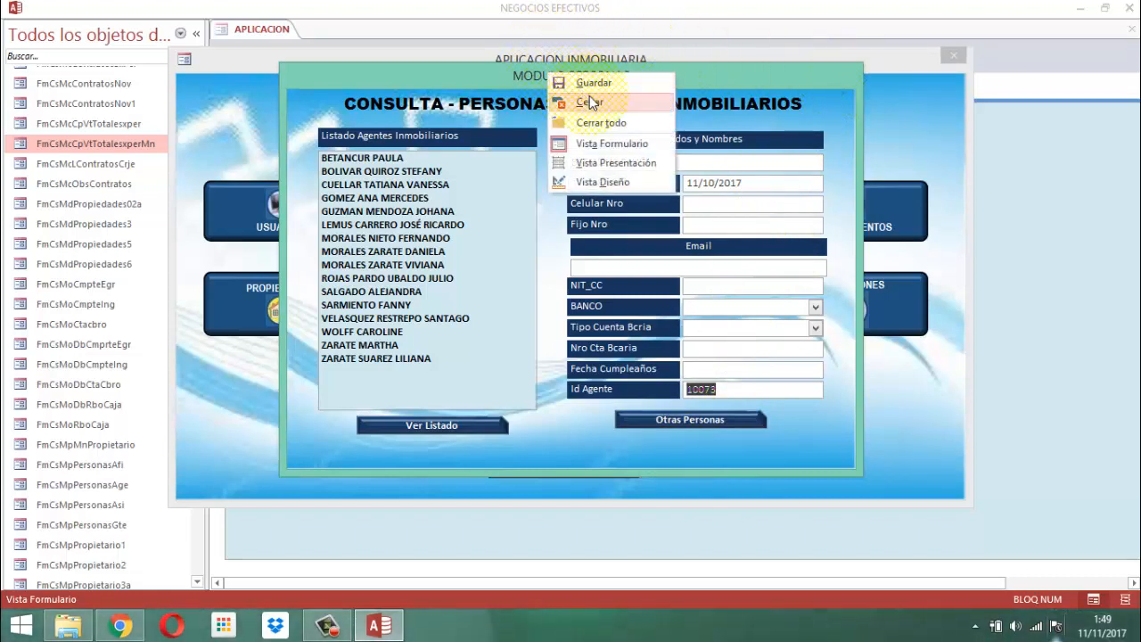
pyautogui.click(589, 101)
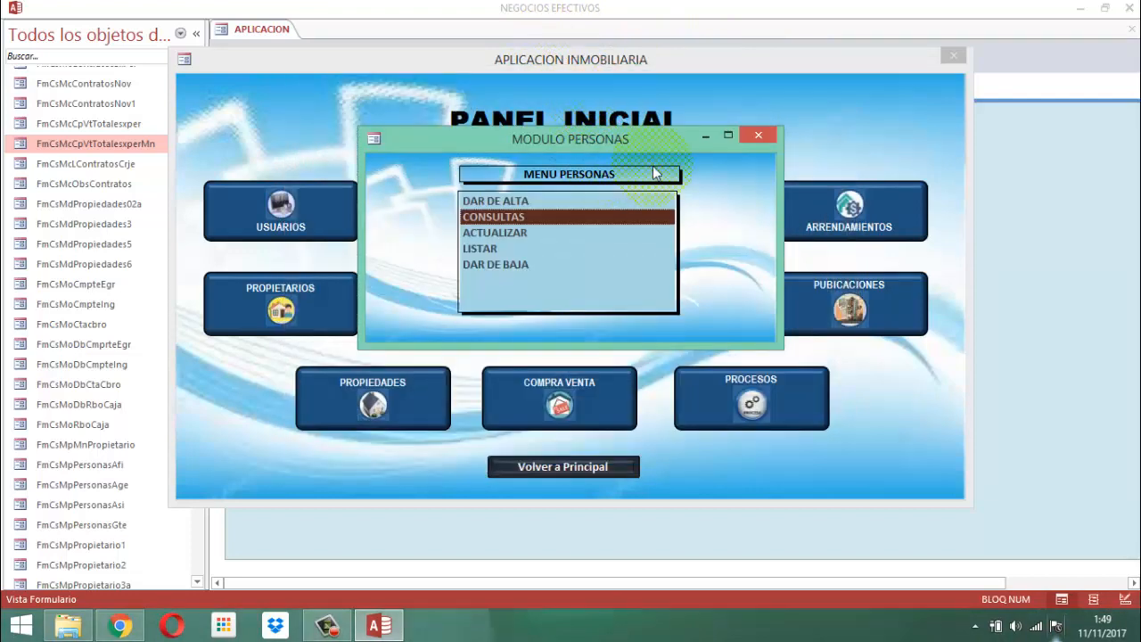
pyautogui.click(758, 135)
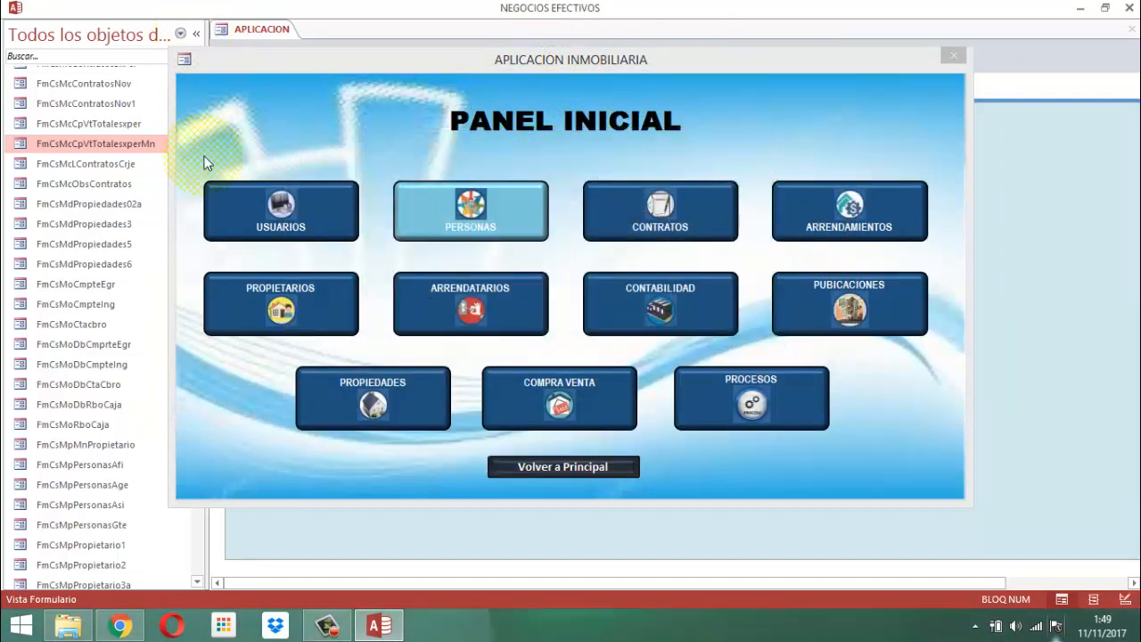
# Display the agents update form (ACTUALIZAR) from the Personas module, and close both the form and the Personas menu.
pyautogui.click(420, 205)
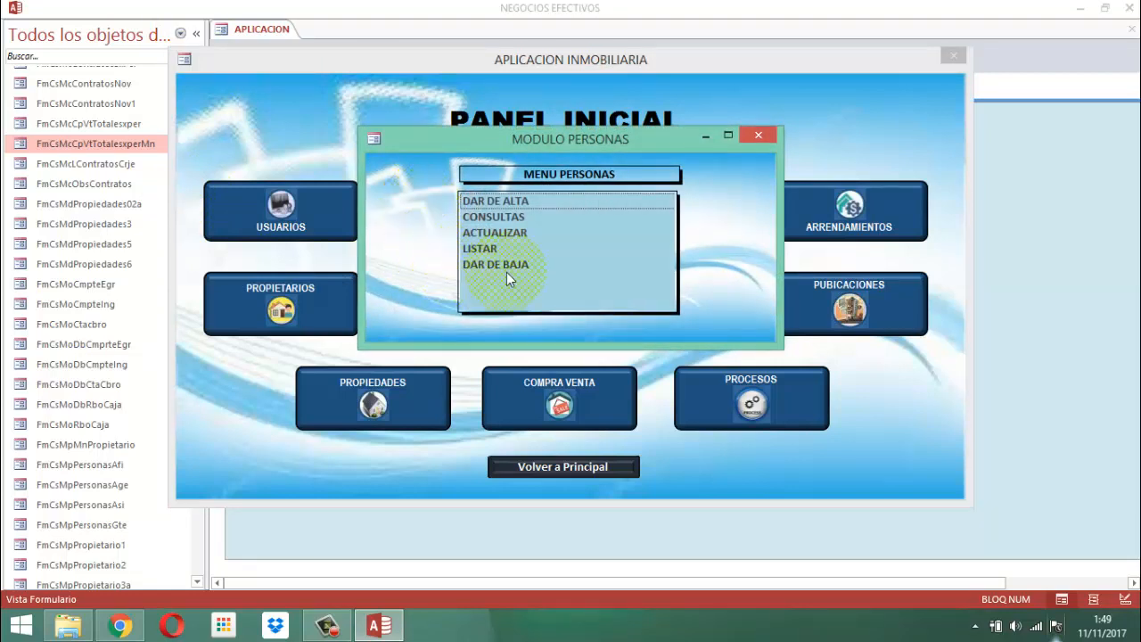
pyautogui.click(496, 222)
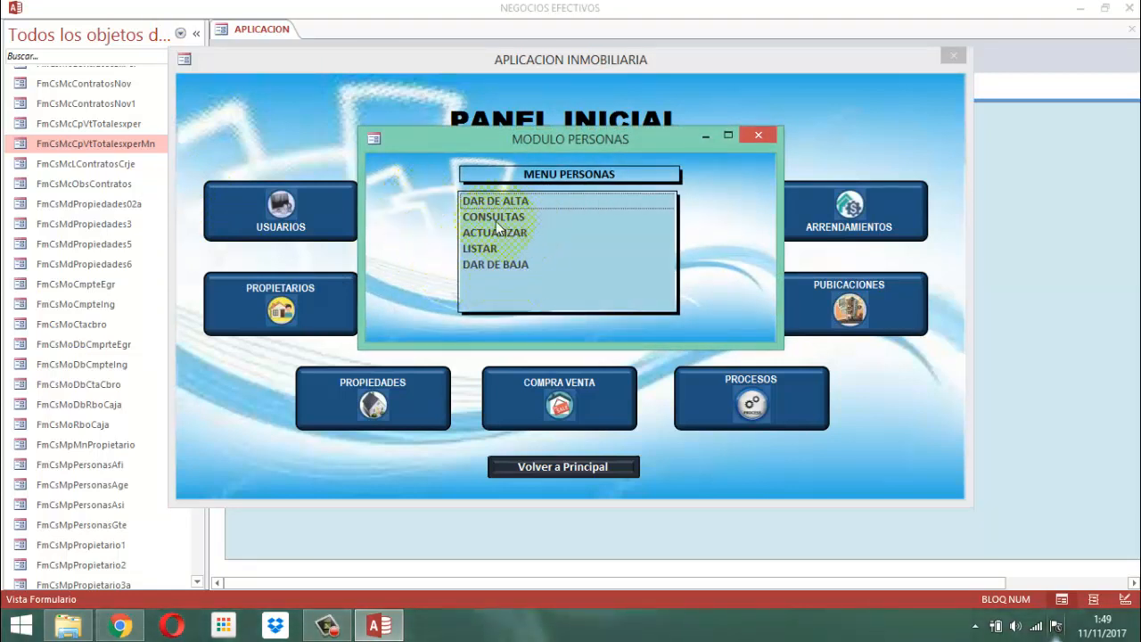
pyautogui.doubleClick(493, 230)
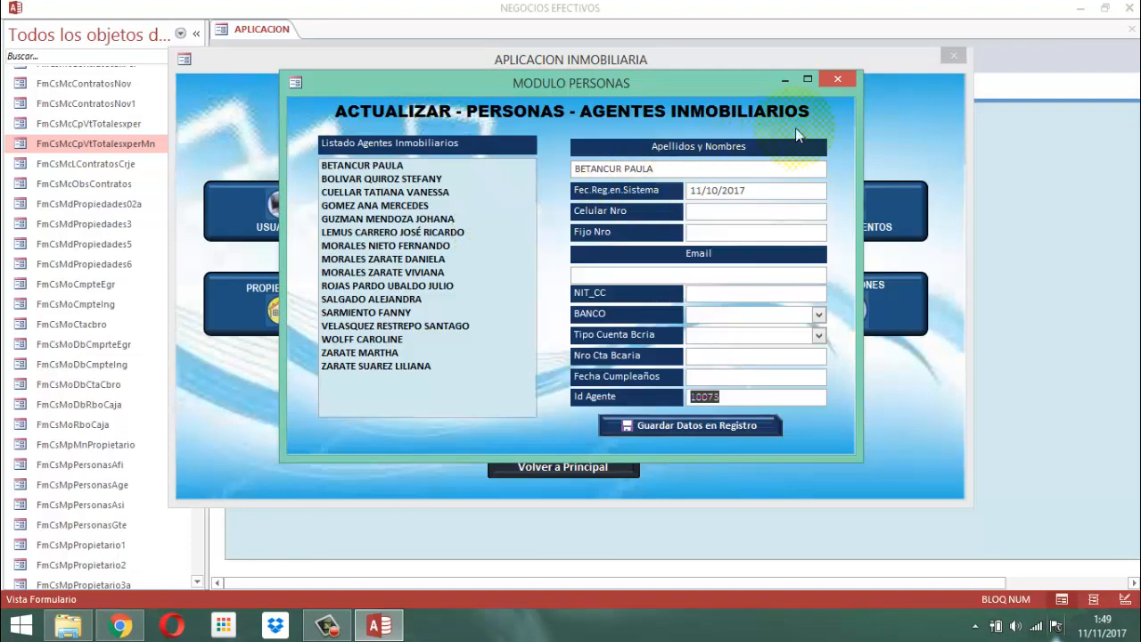
pyautogui.click(837, 80)
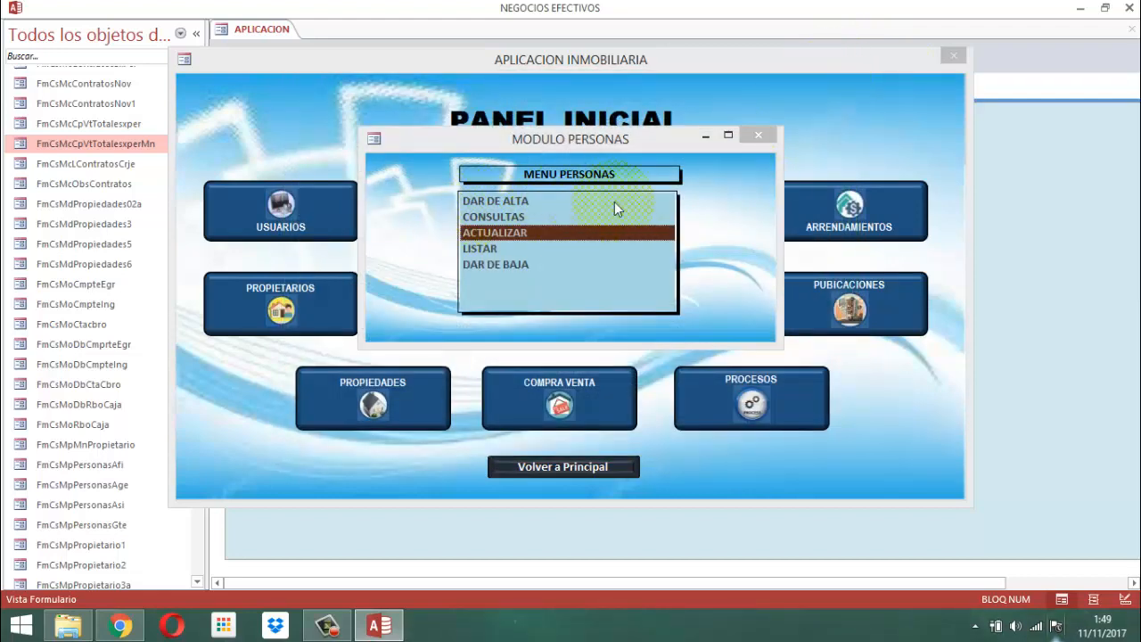
pyautogui.click(756, 136)
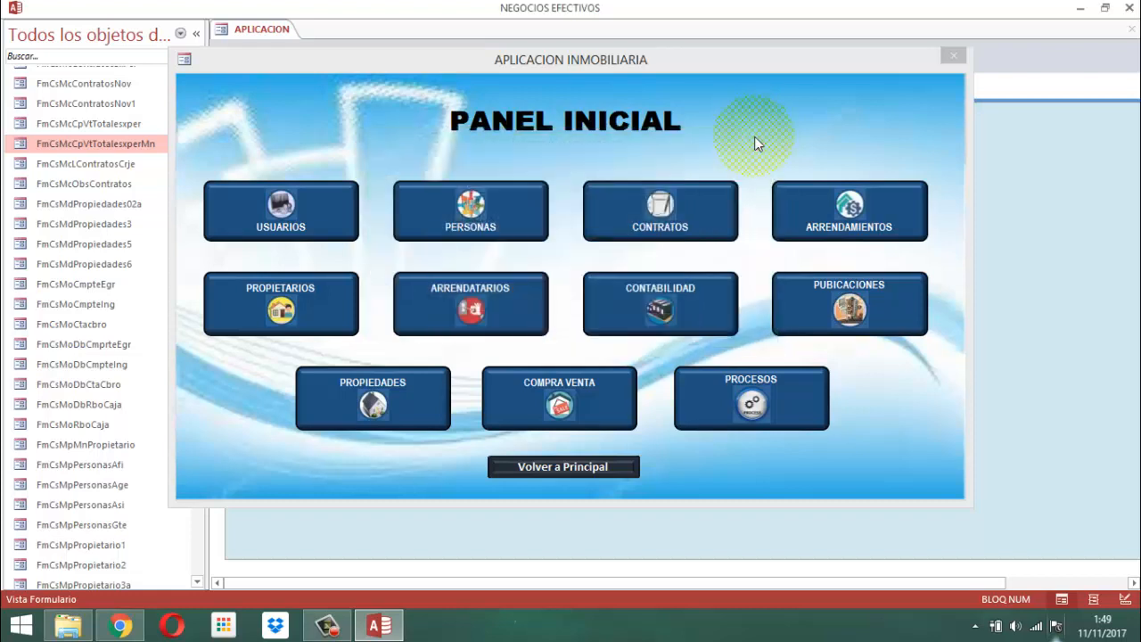
# Return to the main screen, exit the real-estate system and close the software Inmobiliaria folder window.
pyautogui.click(579, 471)
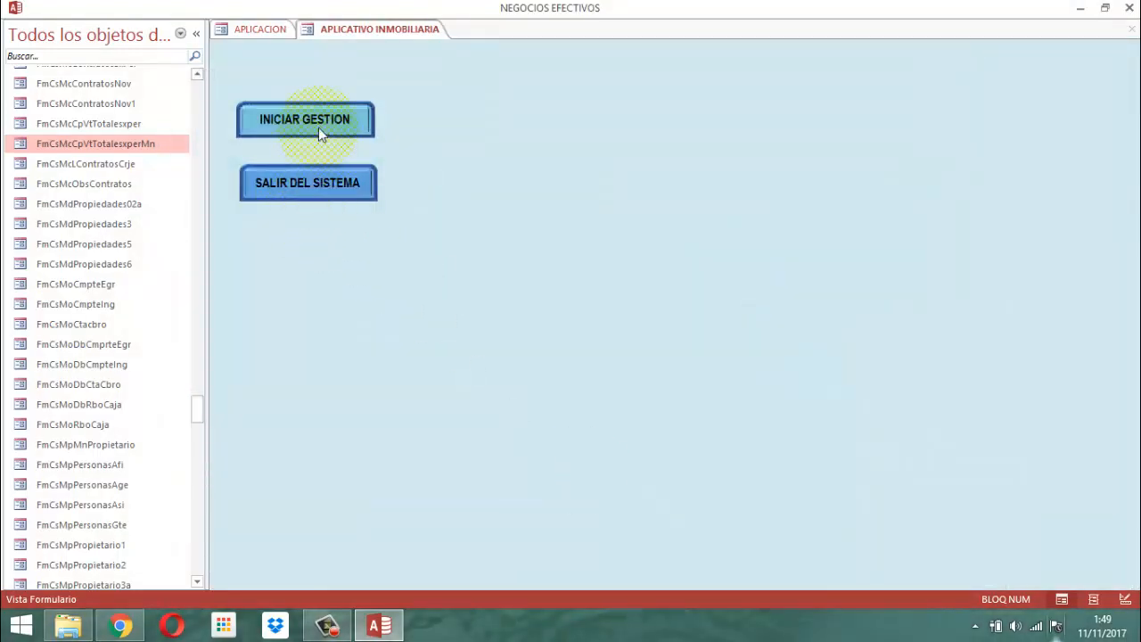
pyautogui.click(321, 183)
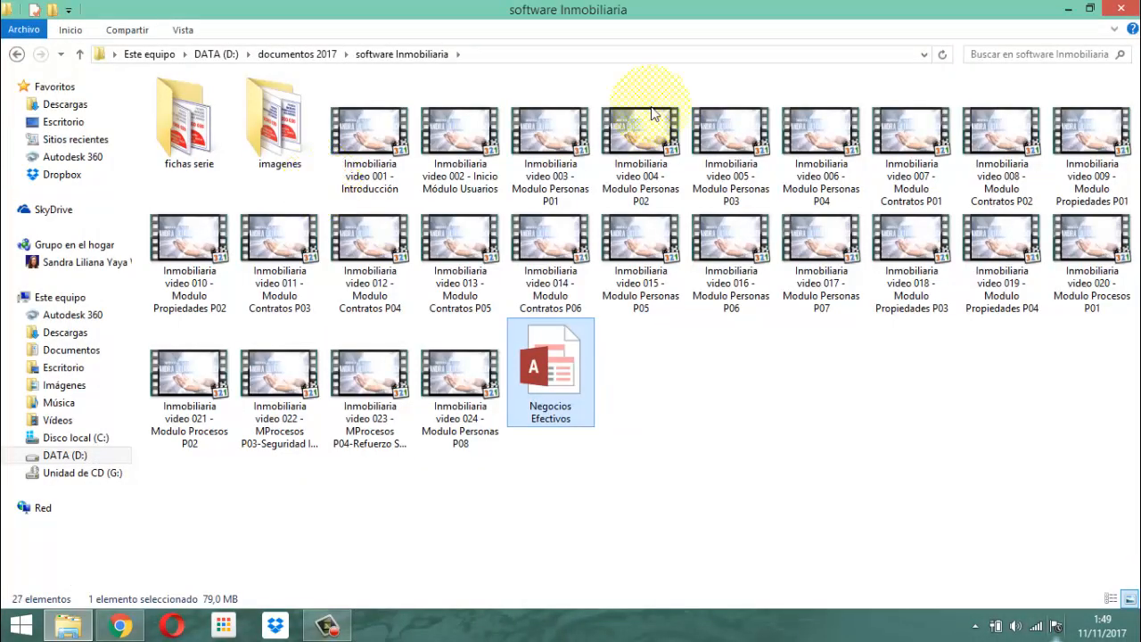
pyautogui.click(1121, 8)
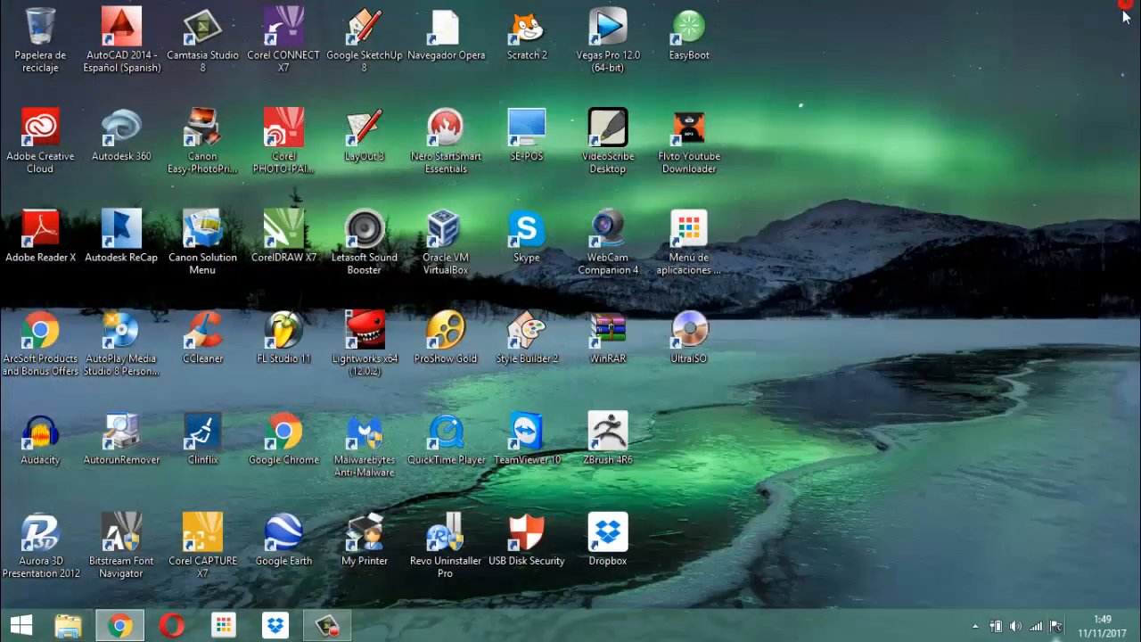